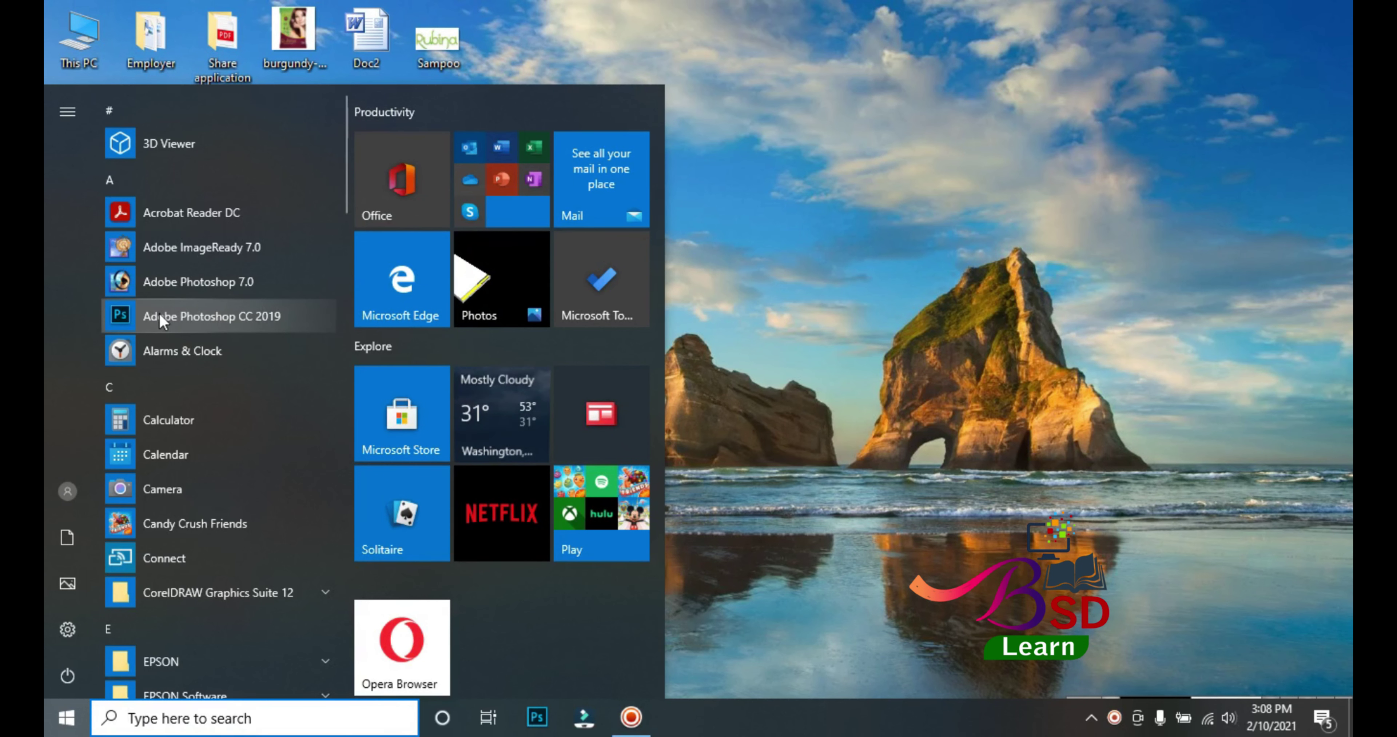
# - Launch Adobe Photoshop CC 2019 from the Windows Start menu
pyautogui.click(217, 317)
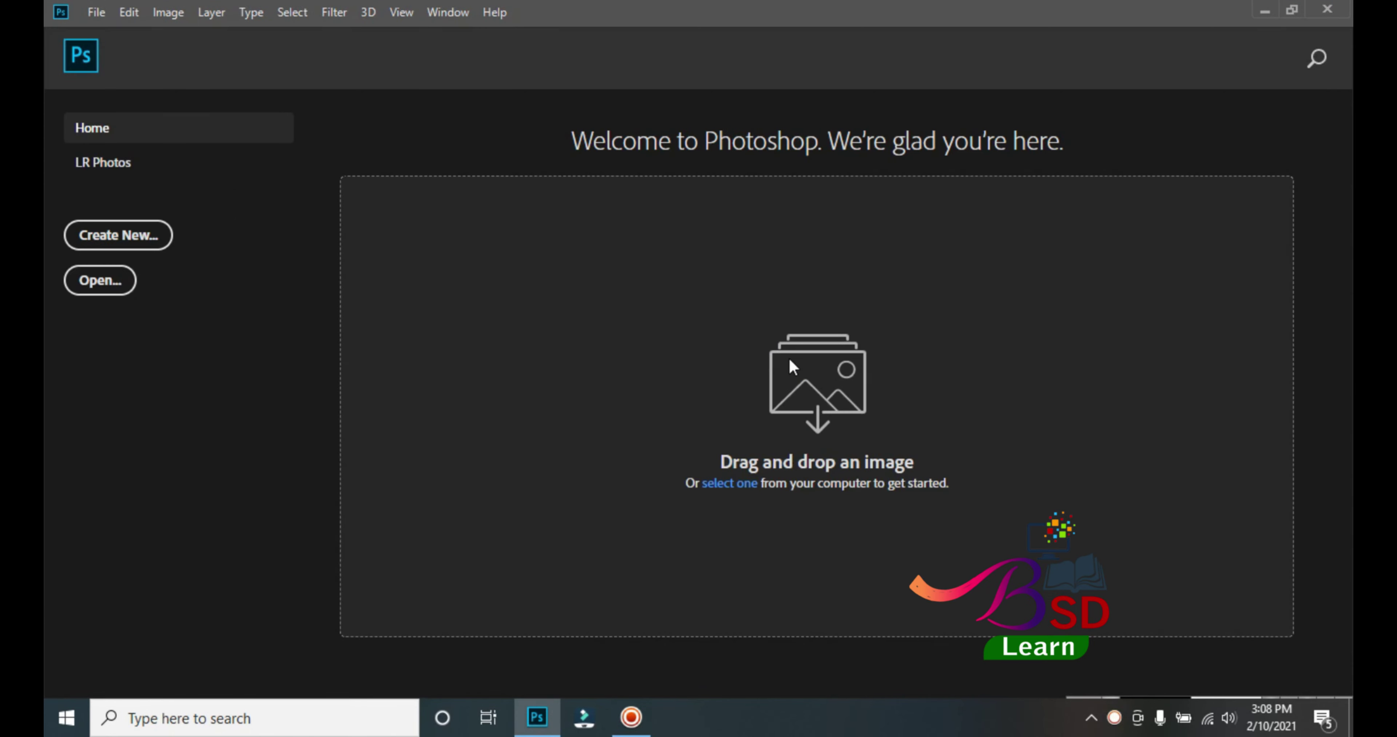
# - Create a new 3 x 2 inch document at 300 ppi in RGB Color
pyautogui.click(142, 242)
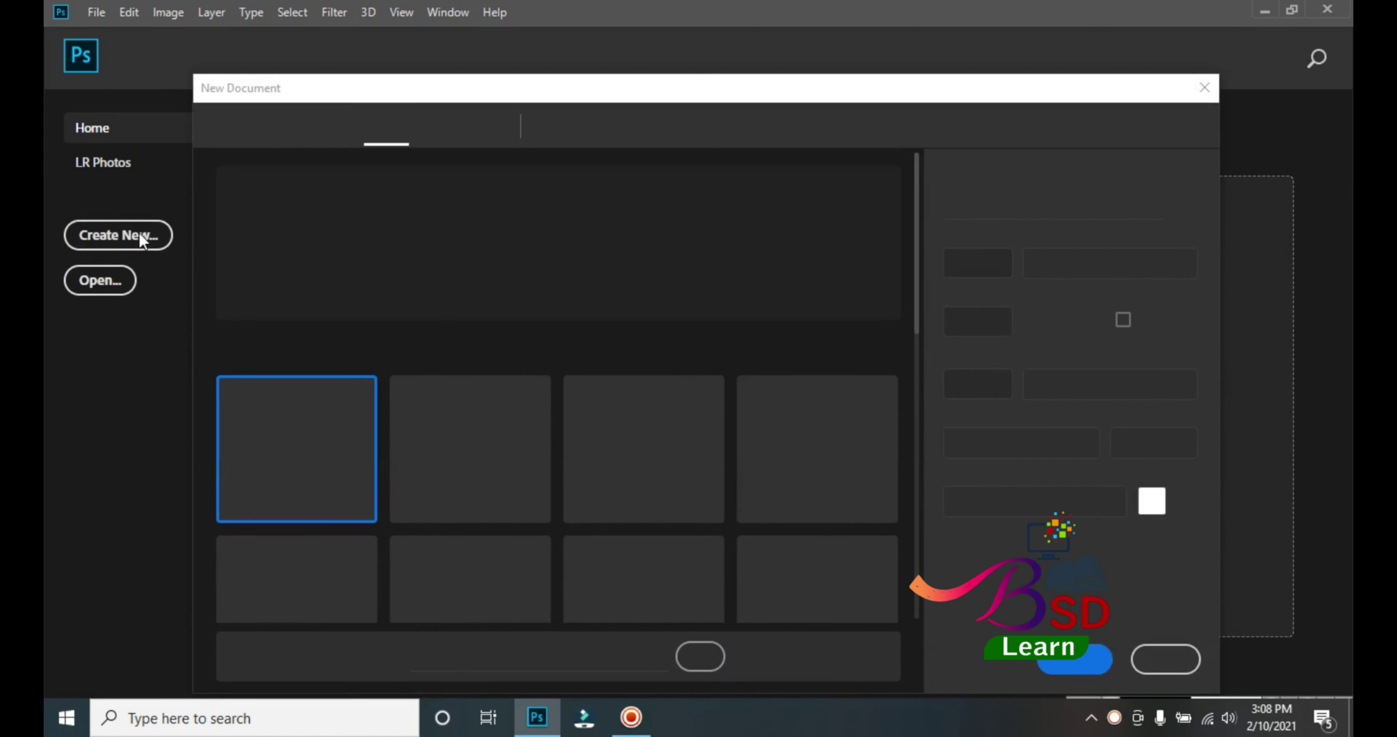
pyautogui.click(1066, 263)
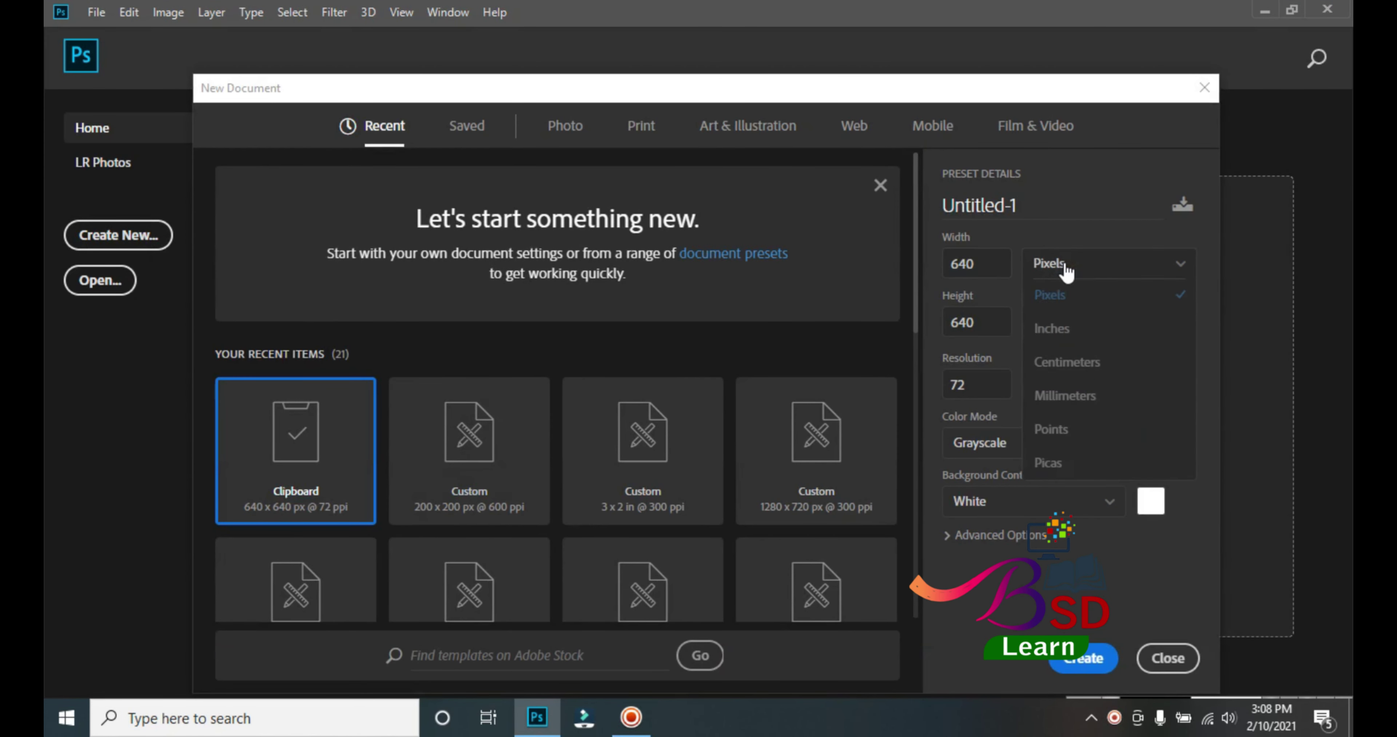
pyautogui.click(1055, 324)
pyautogui.doubleClick(995, 269)
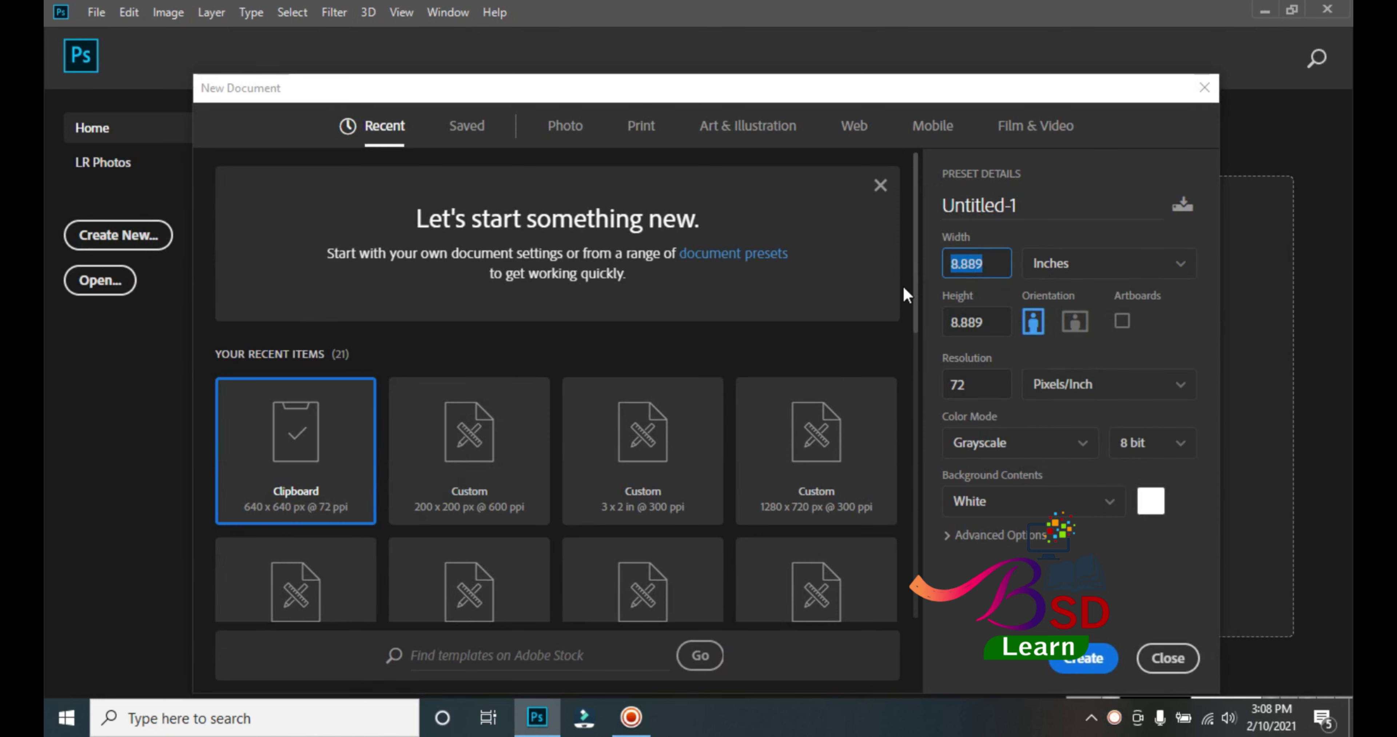
pyautogui.write('3')
pyautogui.doubleClick(970, 315)
pyautogui.write('2')
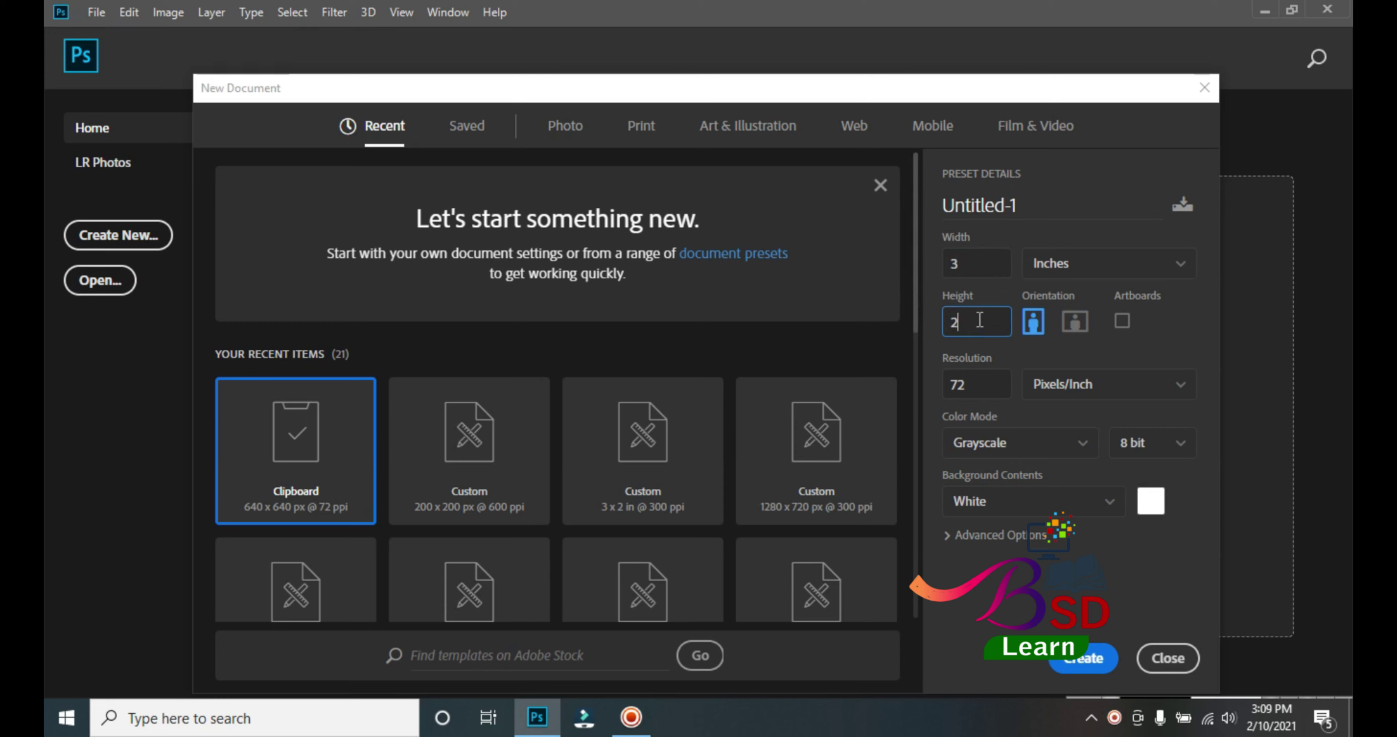
pyautogui.doubleClick(959, 386)
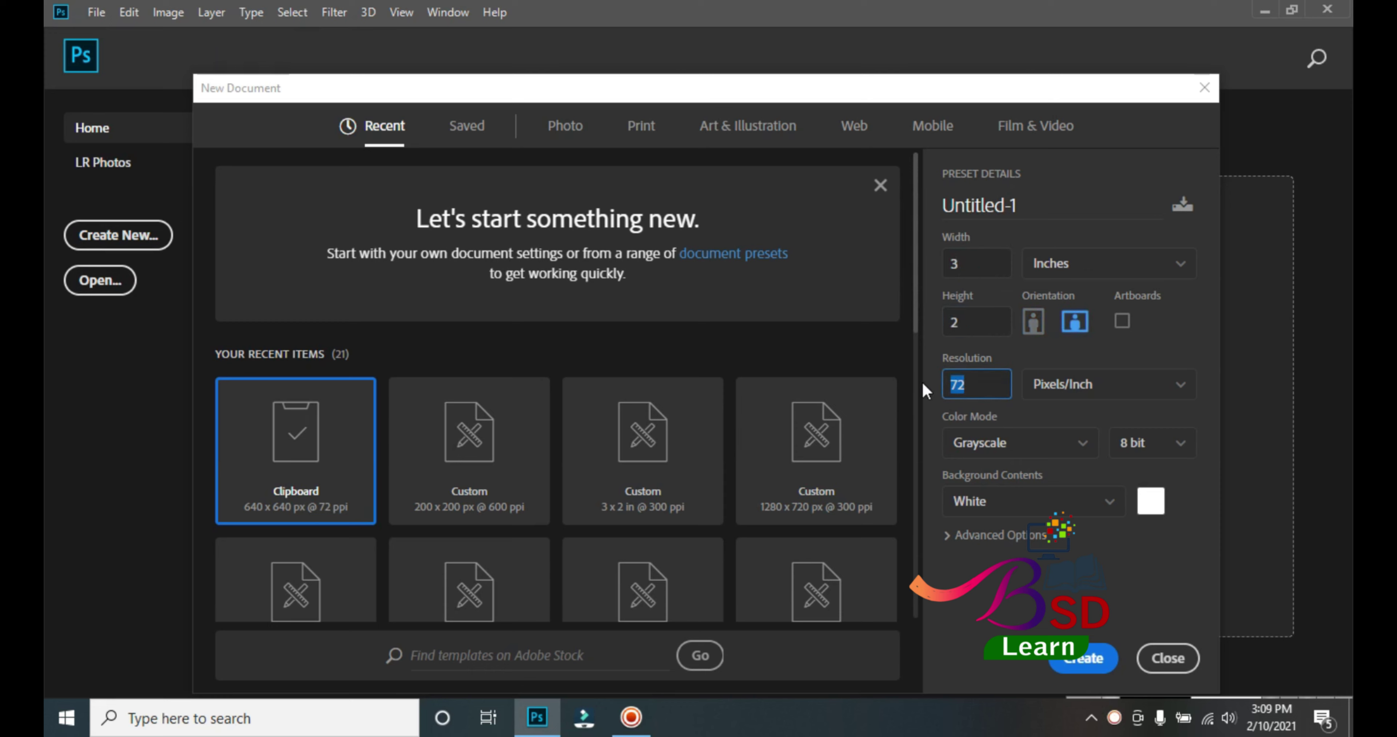
pyautogui.write('300')
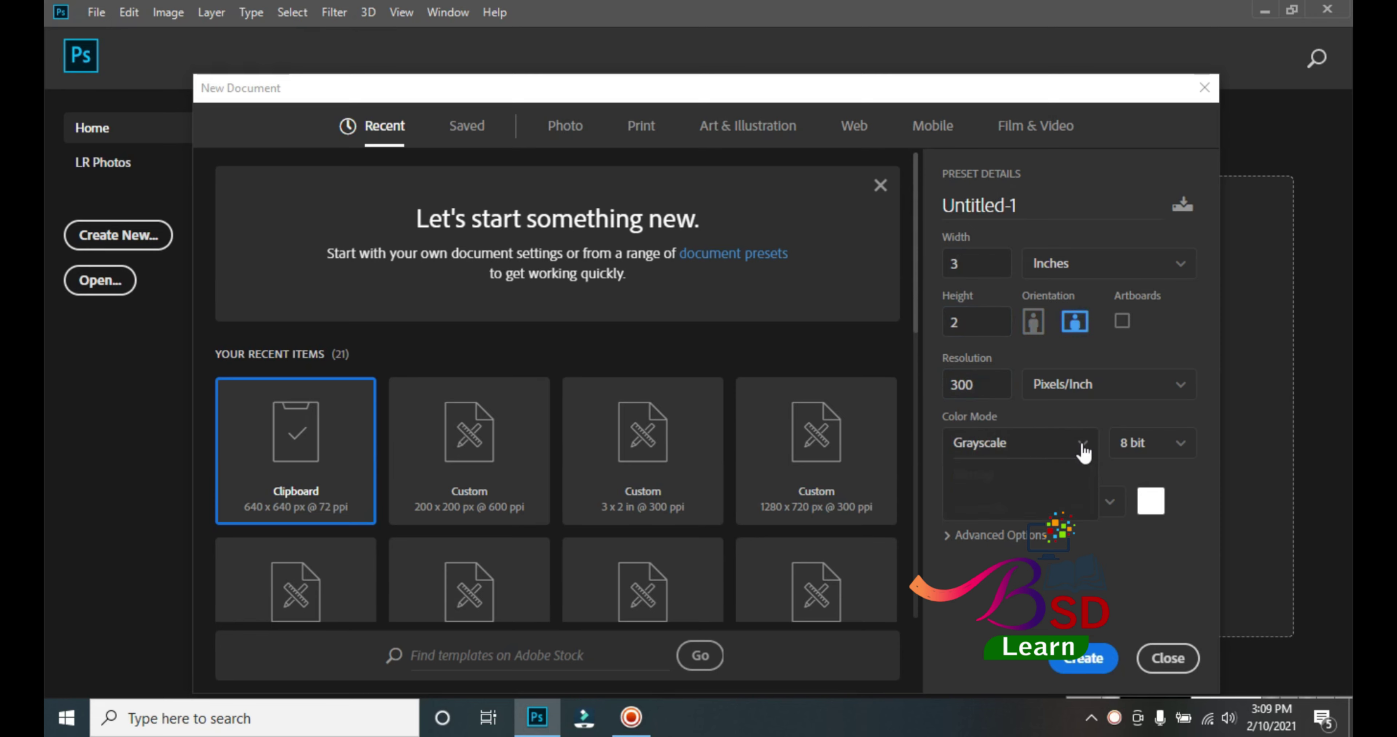
pyautogui.click(1080, 452)
pyautogui.click(993, 542)
pyautogui.click(1094, 657)
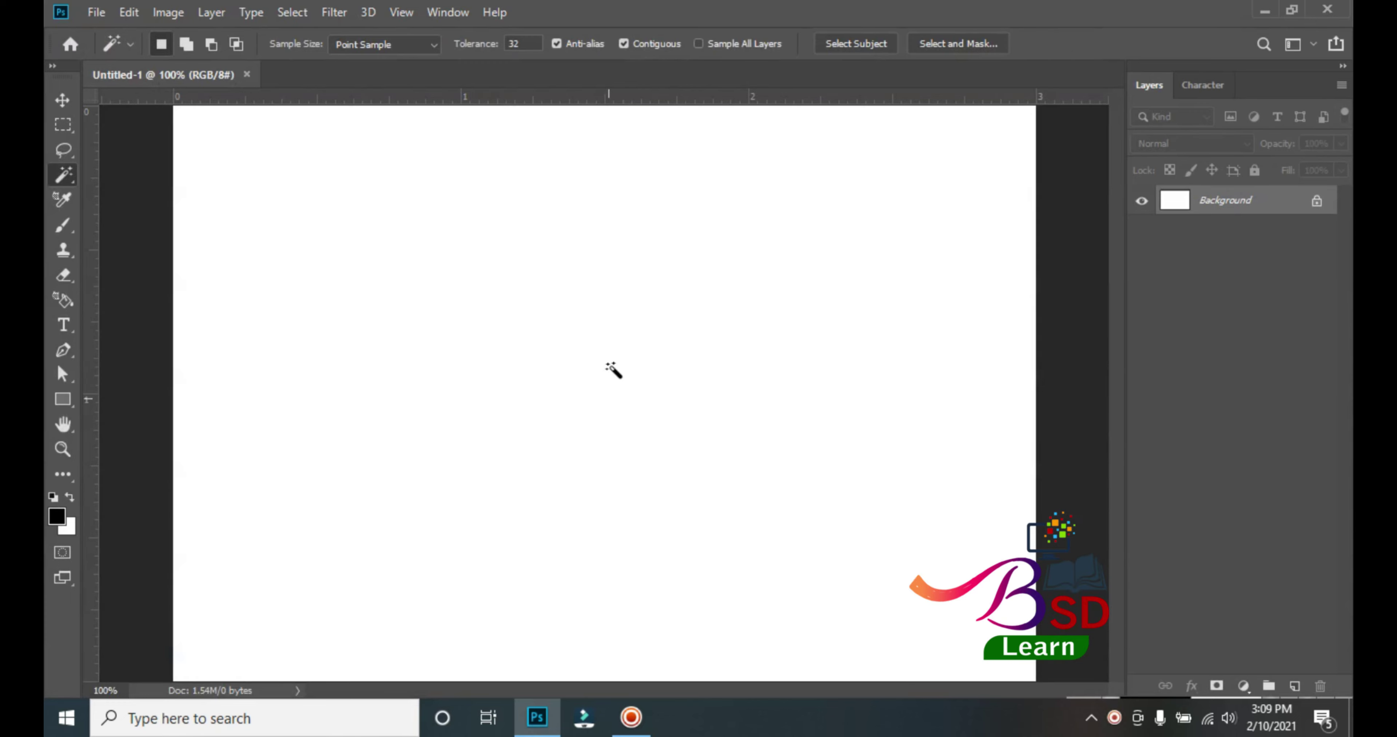
# - Unlock the Background as Layer 0 and give it a Gradient Overlay effect
pyautogui.keyDown('ctrl'); pyautogui.keyDown('alt'); pyautogui.click(583, 390); pyautogui.keyUp('alt'); pyautogui.keyUp('ctrl')
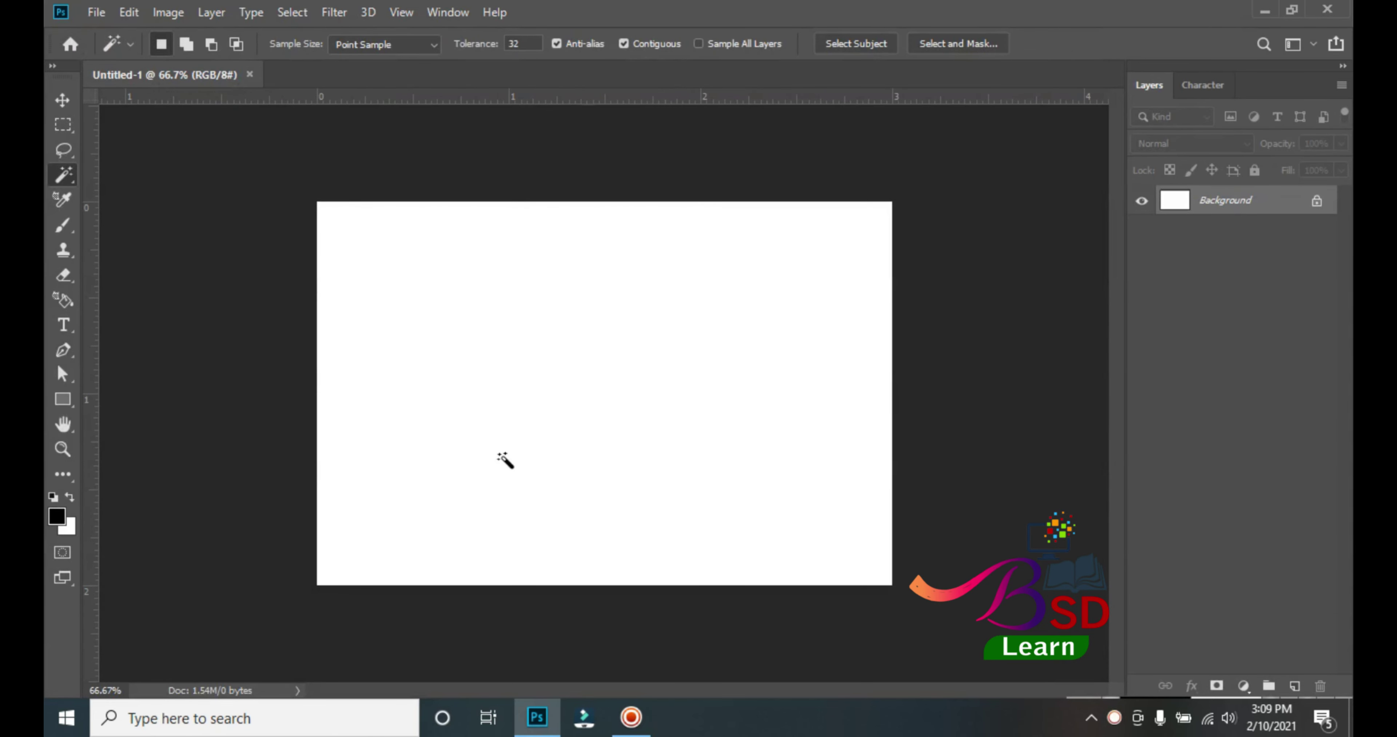
pyautogui.doubleClick(1270, 200)
pyautogui.click(853, 202)
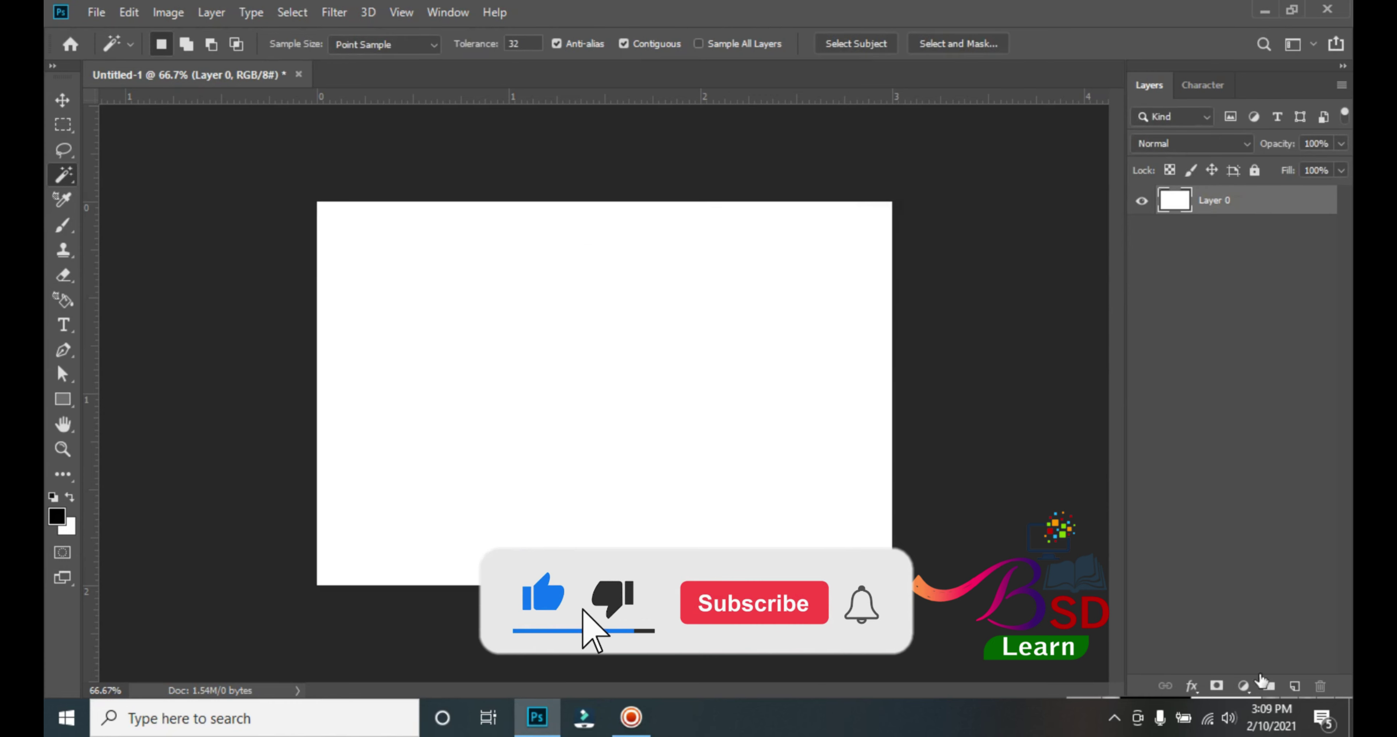
pyautogui.click(1192, 687)
pyautogui.click(1223, 627)
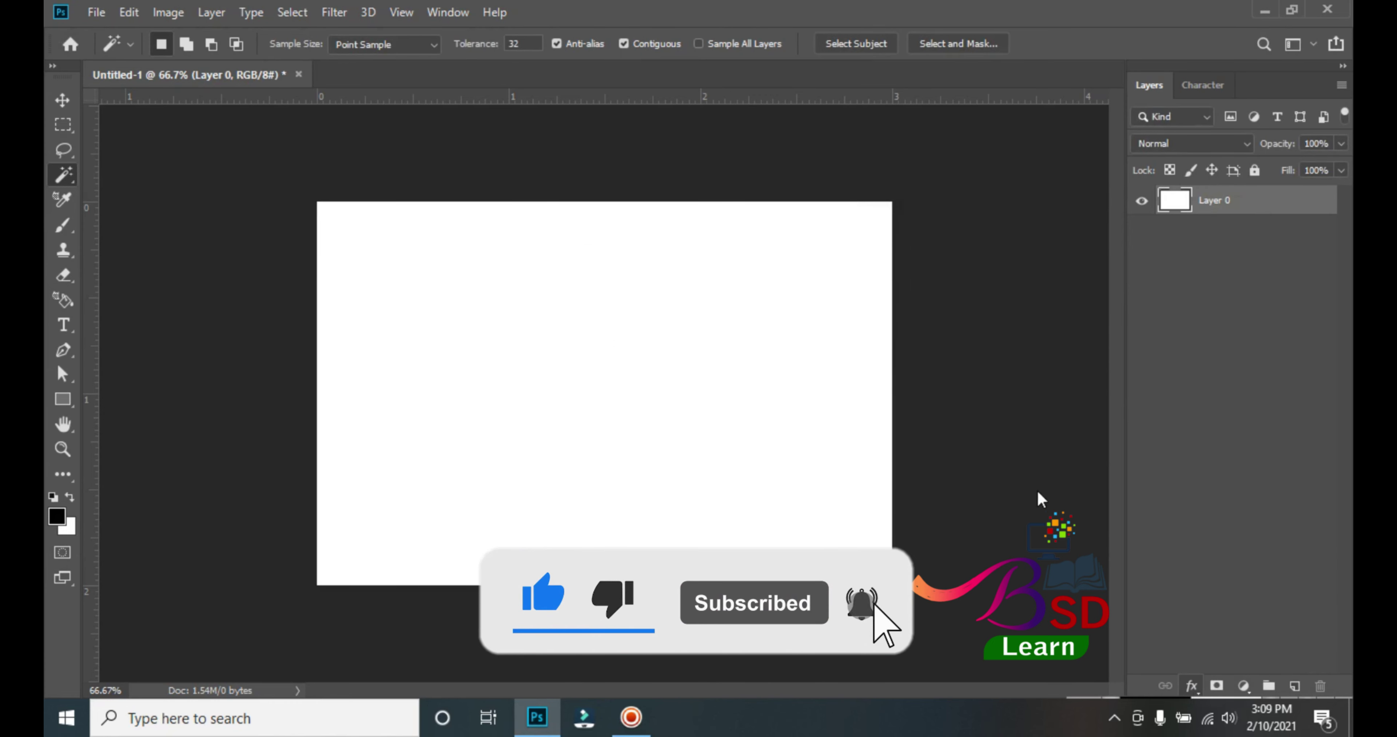
pyautogui.moveTo(605, 240)
pyautogui.mouseDown()
pyautogui.moveTo(133, 83)
pyautogui.moveTo(169, 104)
pyautogui.mouseUp()
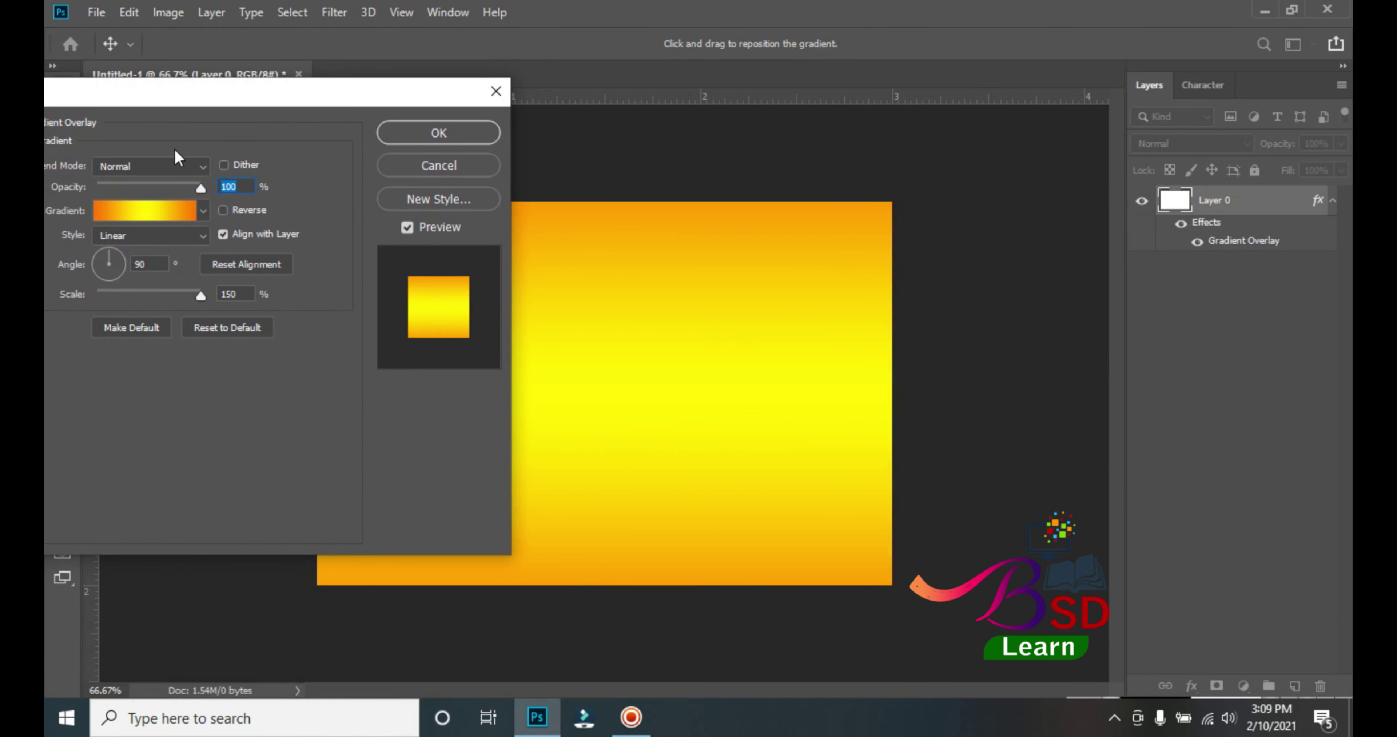
pyautogui.click(158, 211)
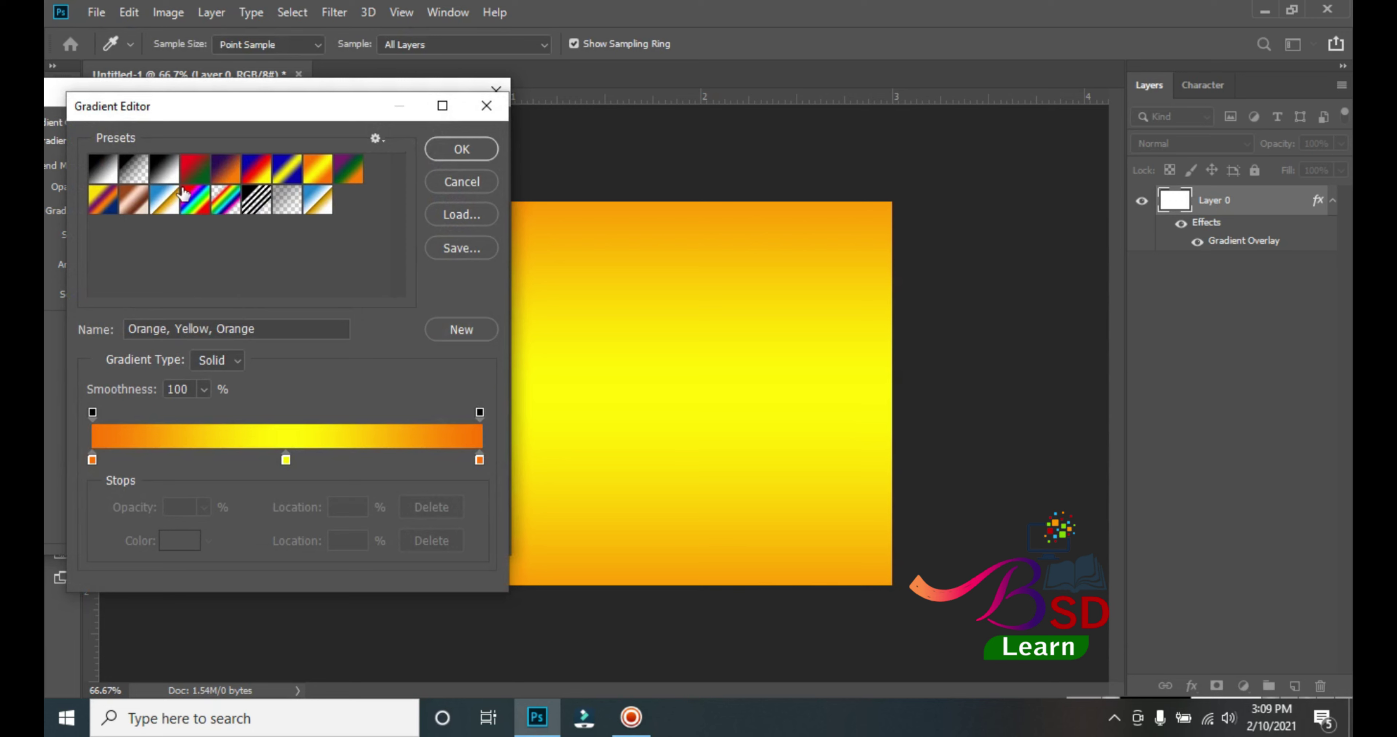
# - Choose the Orange, Yellow, Orange gradient preset and select its left colour stop
pyautogui.click(254, 179)
pyautogui.click(293, 174)
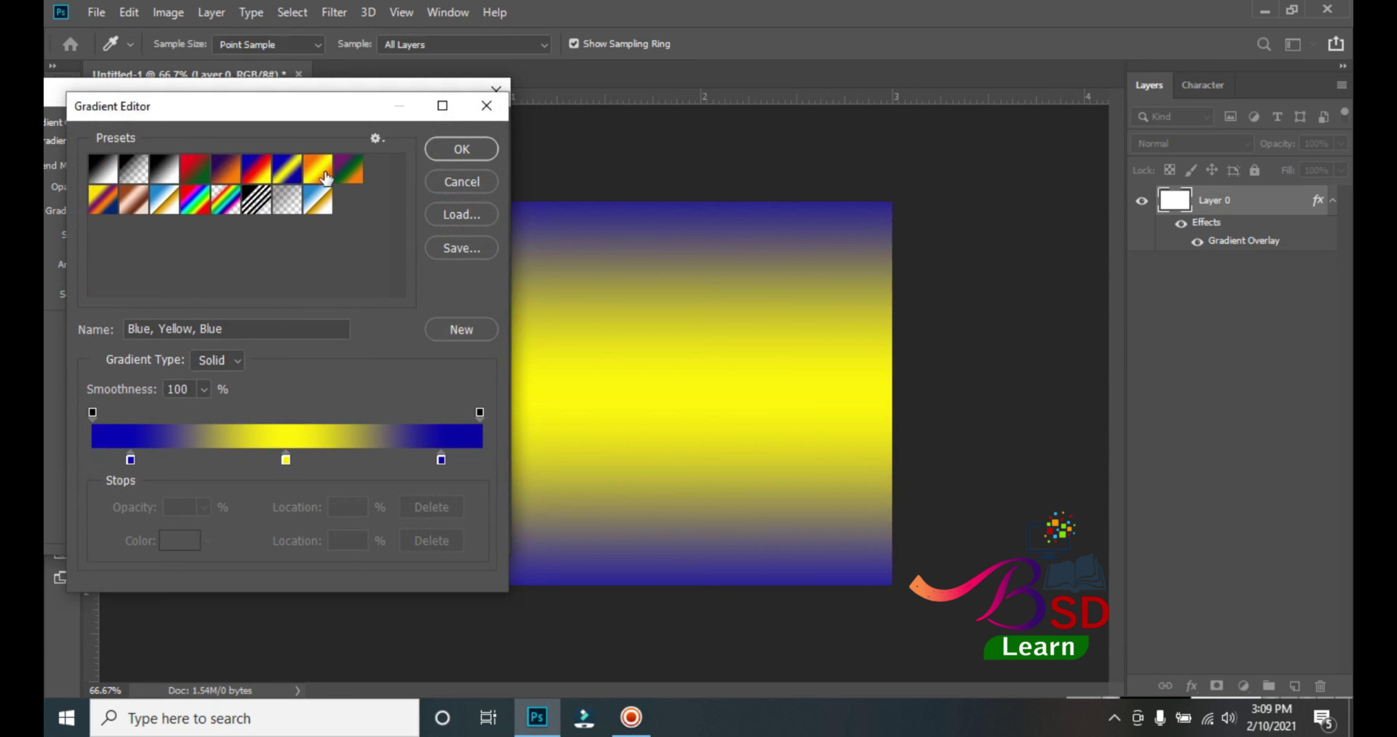
pyautogui.click(349, 178)
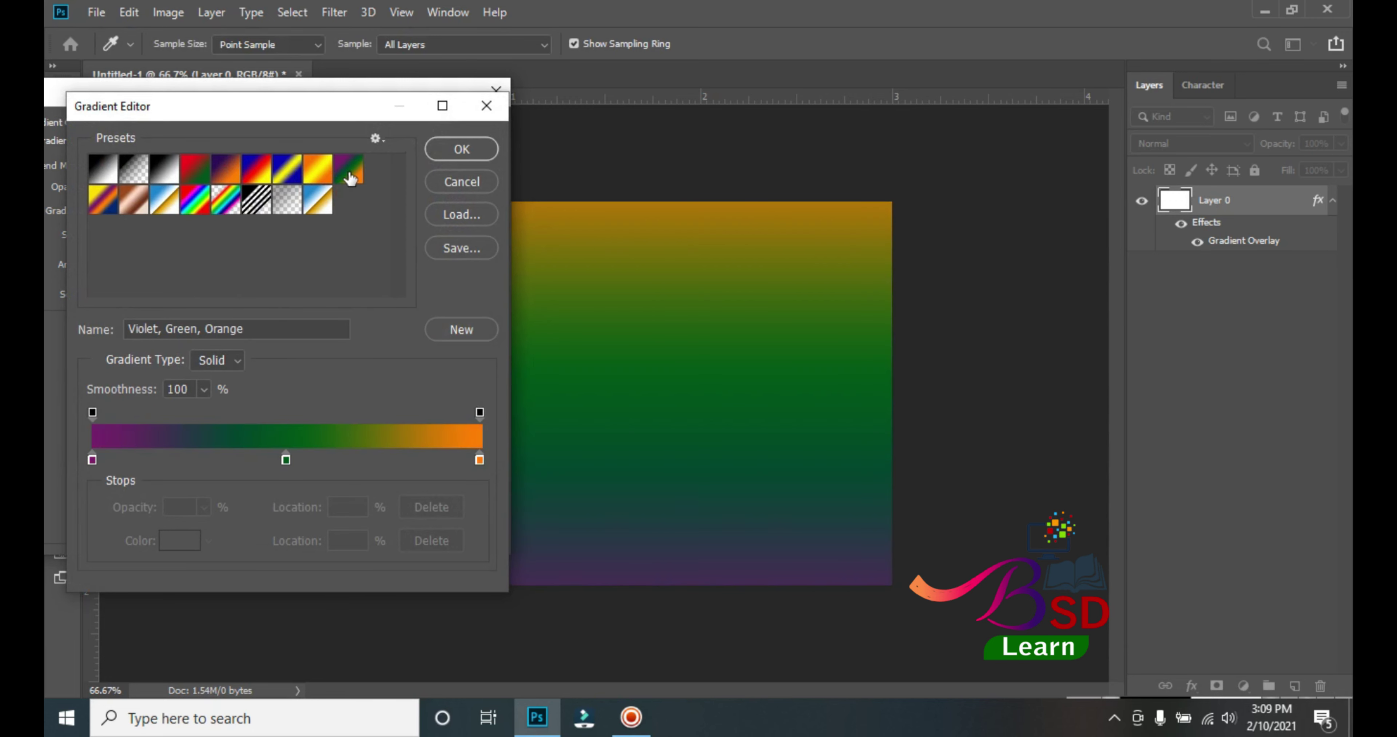
pyautogui.click(107, 208)
pyautogui.click(137, 210)
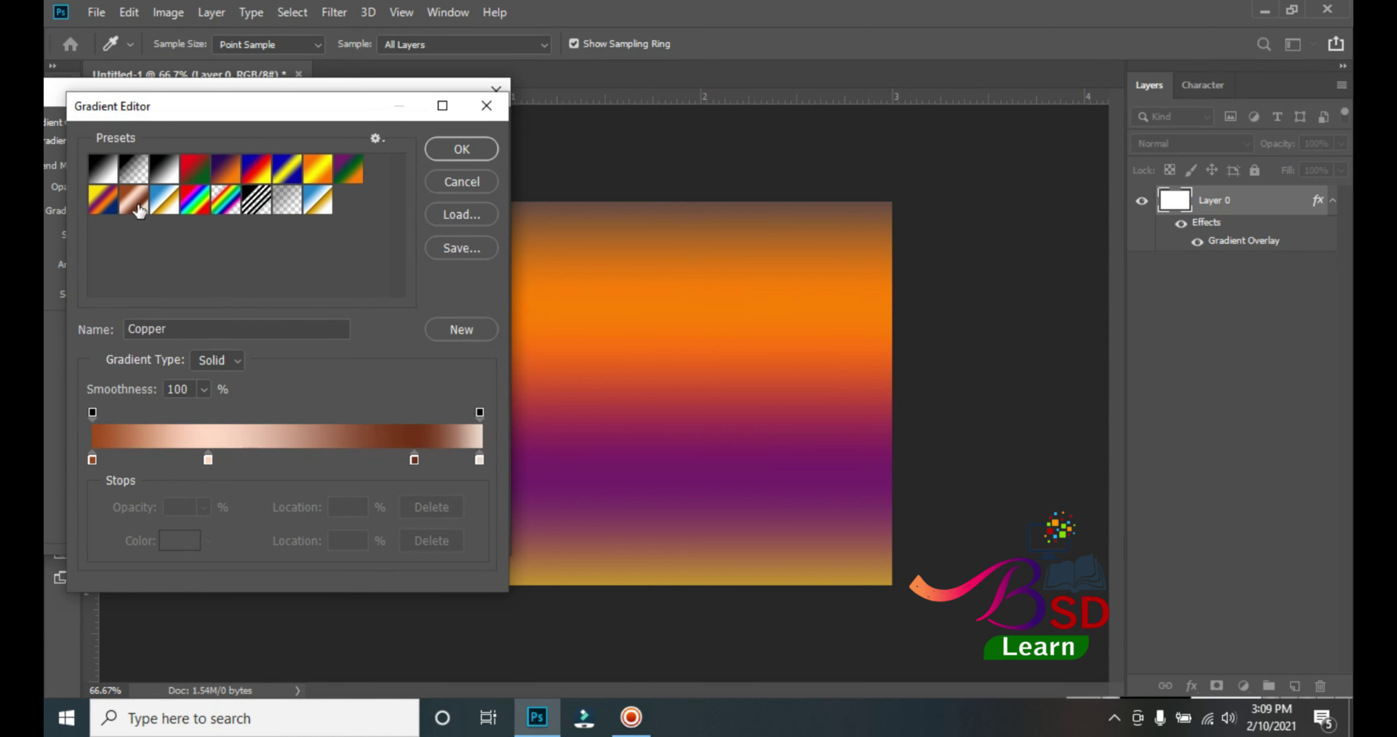
pyautogui.click(187, 211)
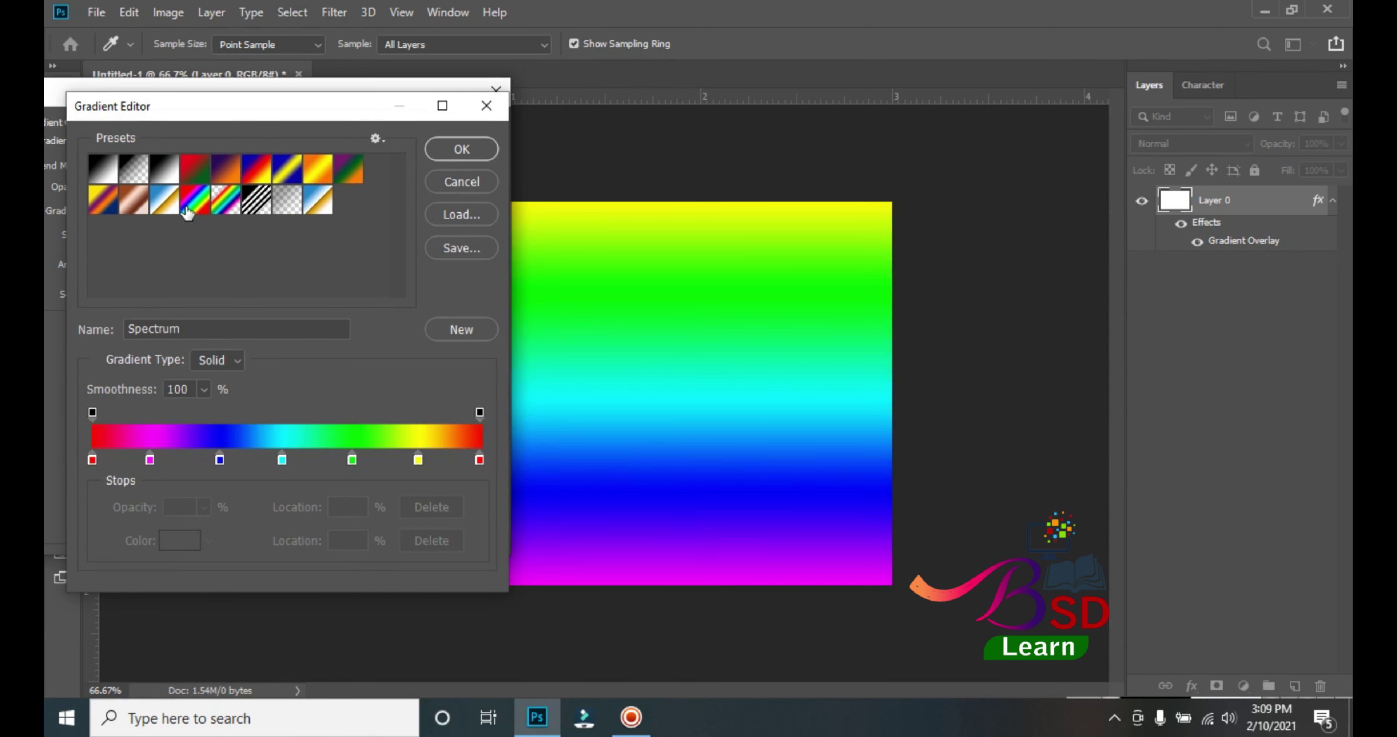
pyautogui.click(224, 209)
pyautogui.click(287, 201)
pyautogui.click(309, 172)
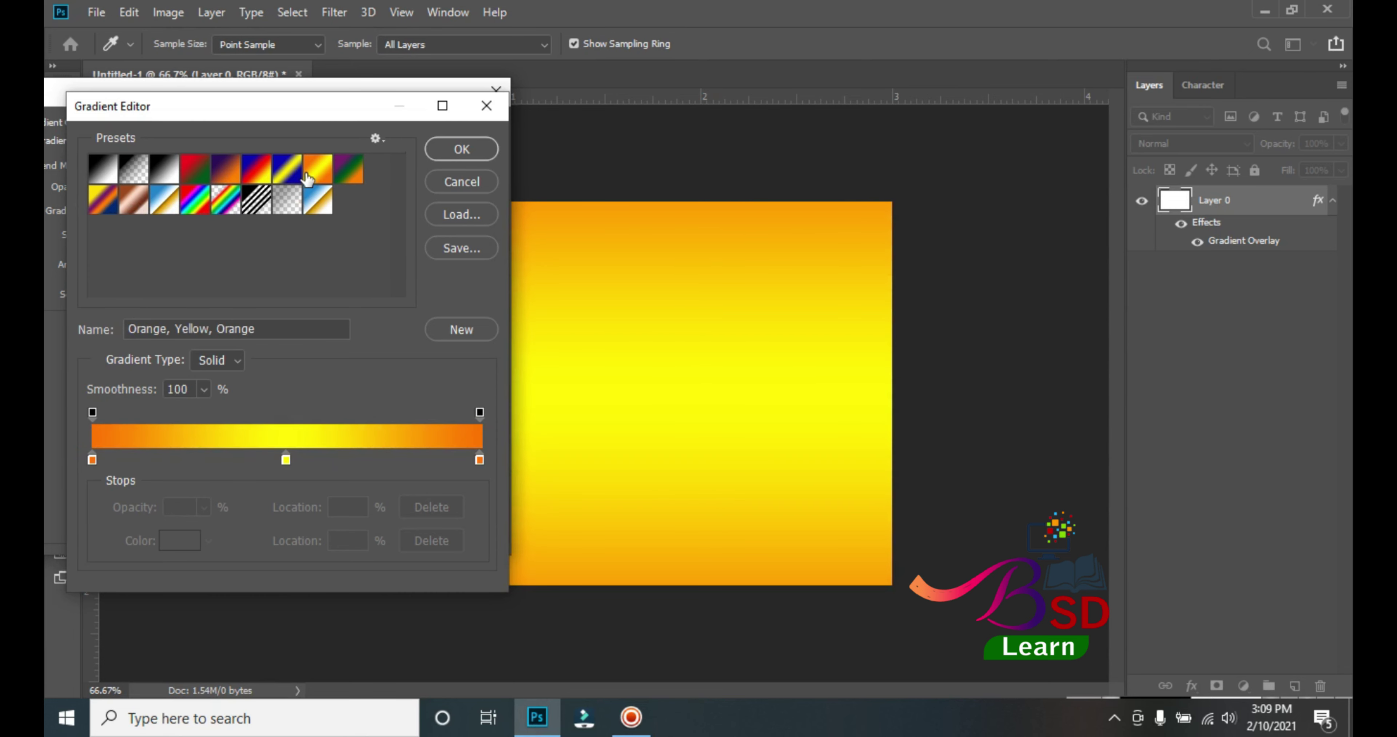
pyautogui.click(92, 459)
pyautogui.click(180, 541)
# - Recolour the gradient stops to e86e12, e96c0f and a centre yellow e9e917, then accept it
pyautogui.click(913, 215)
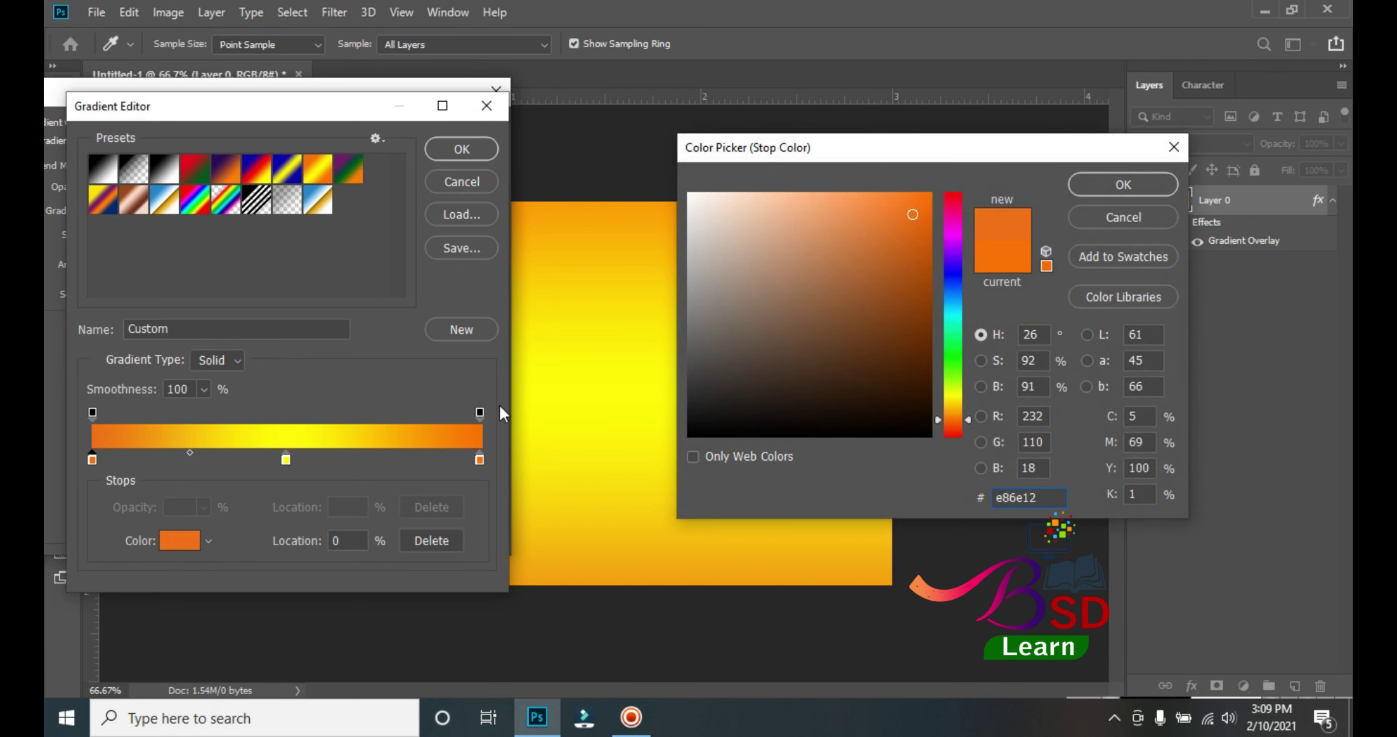
pyautogui.click(1091, 187)
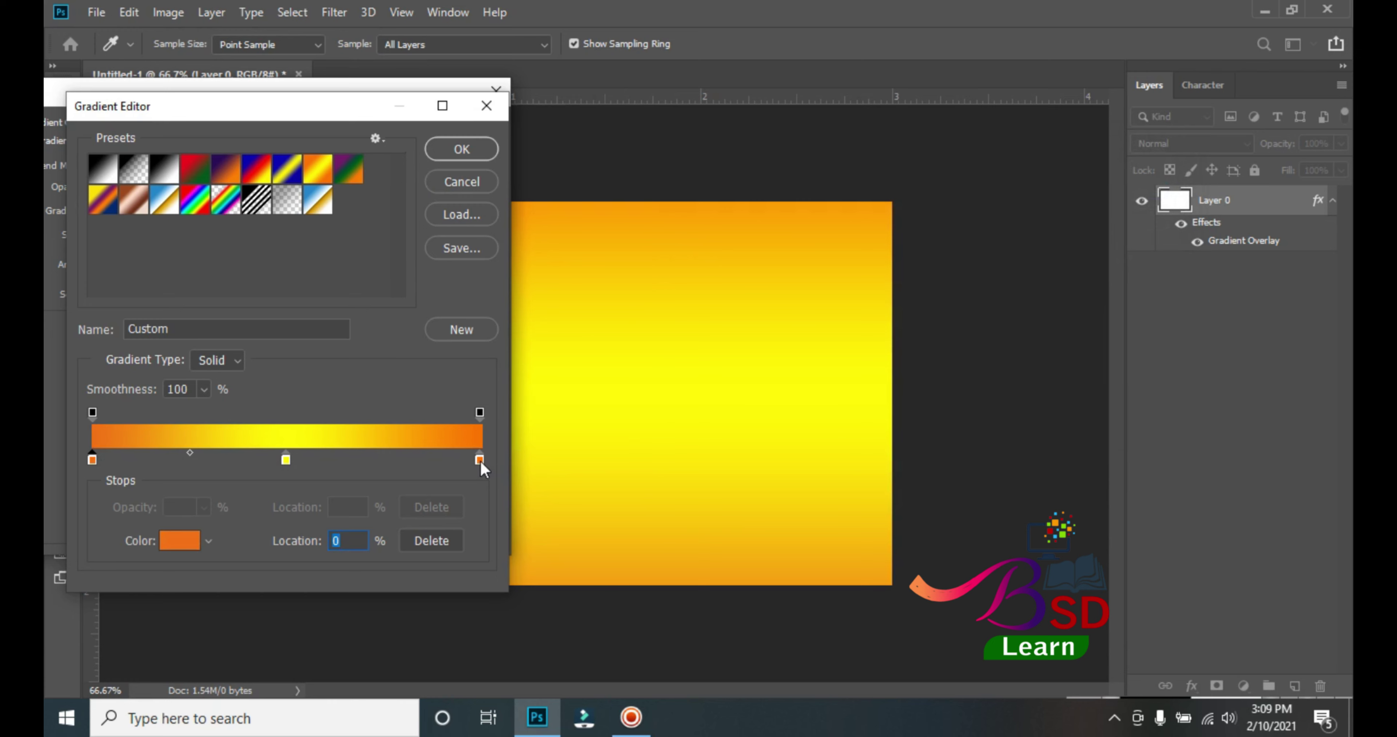
pyautogui.click(179, 541)
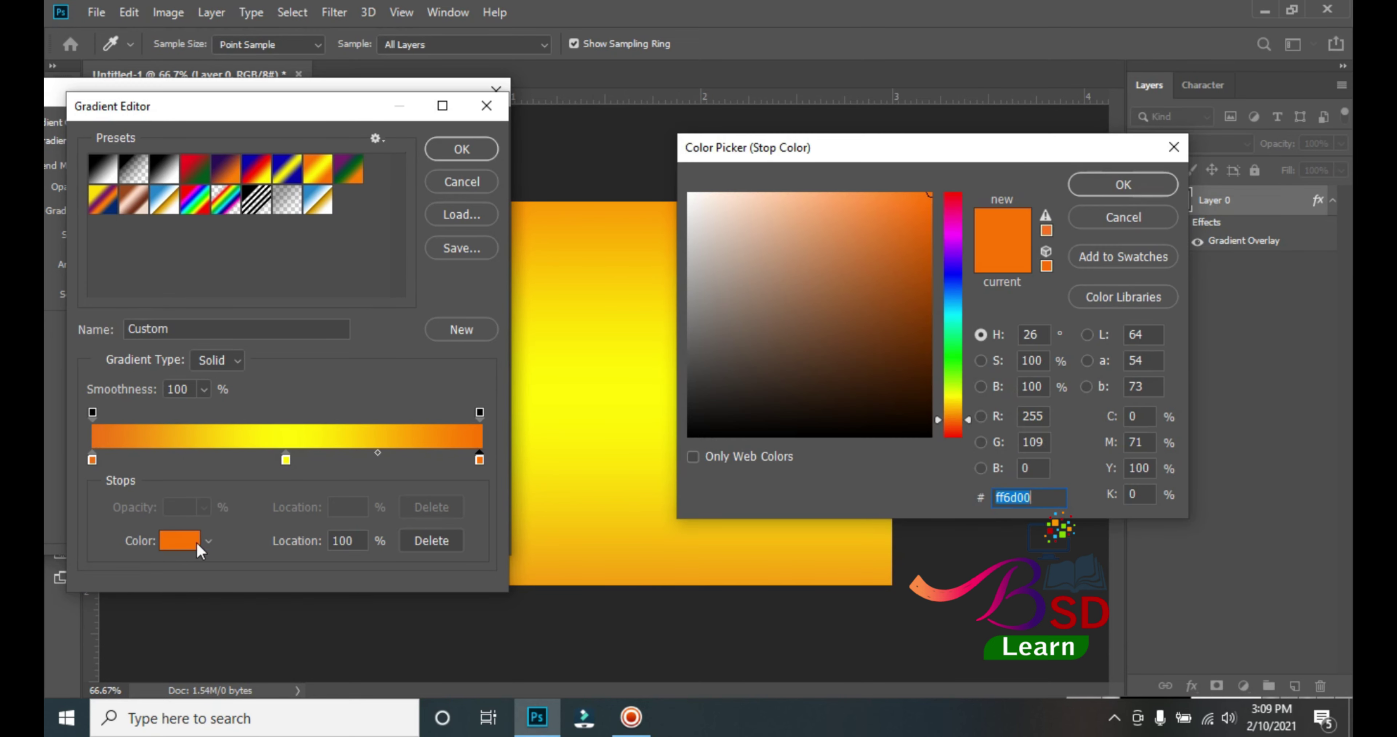
pyautogui.click(917, 214)
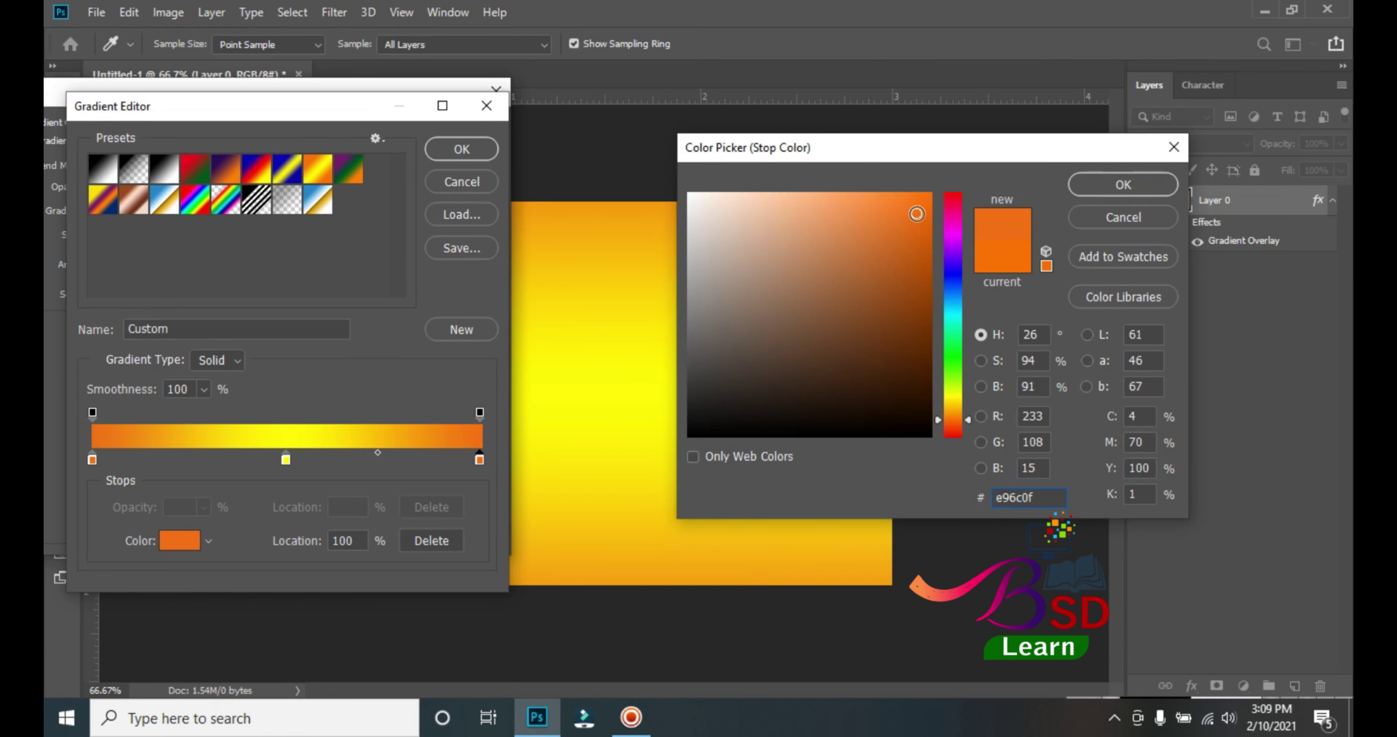
pyautogui.click(1123, 184)
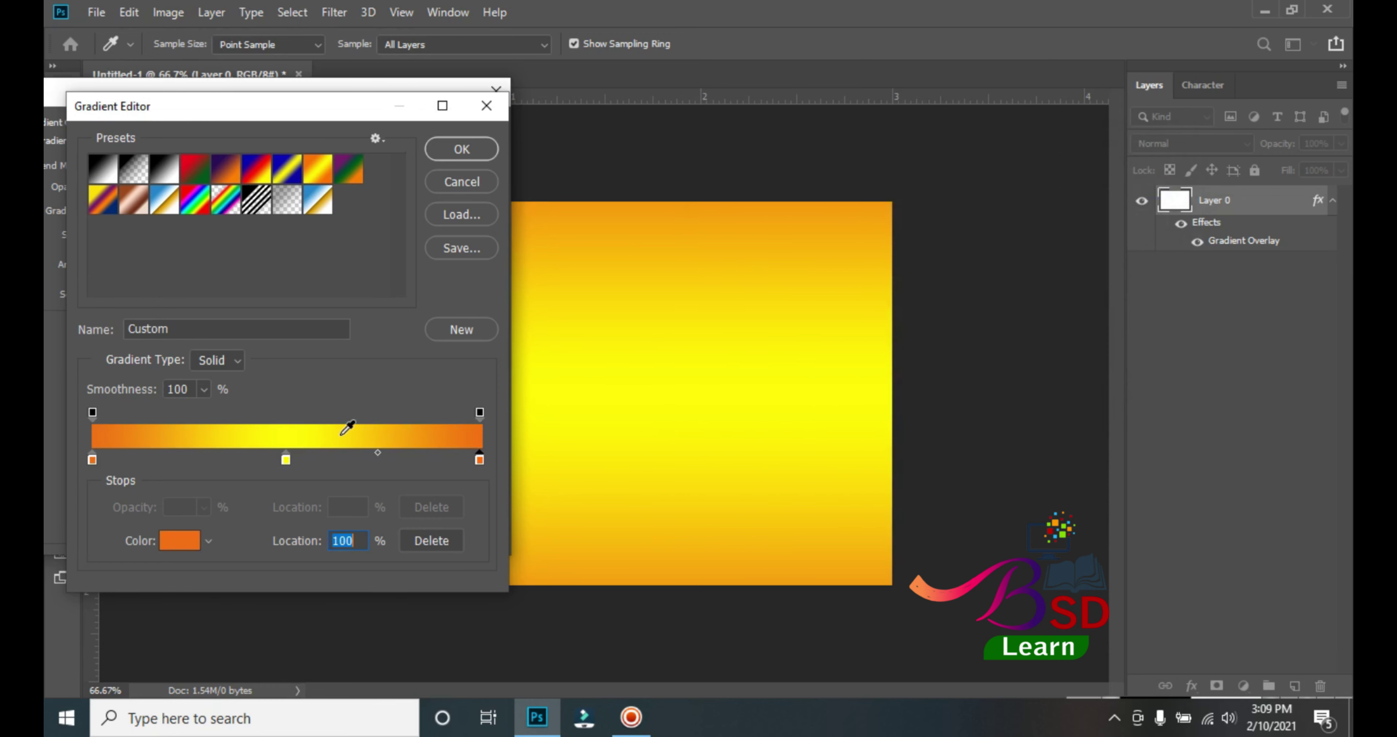
pyautogui.click(286, 459)
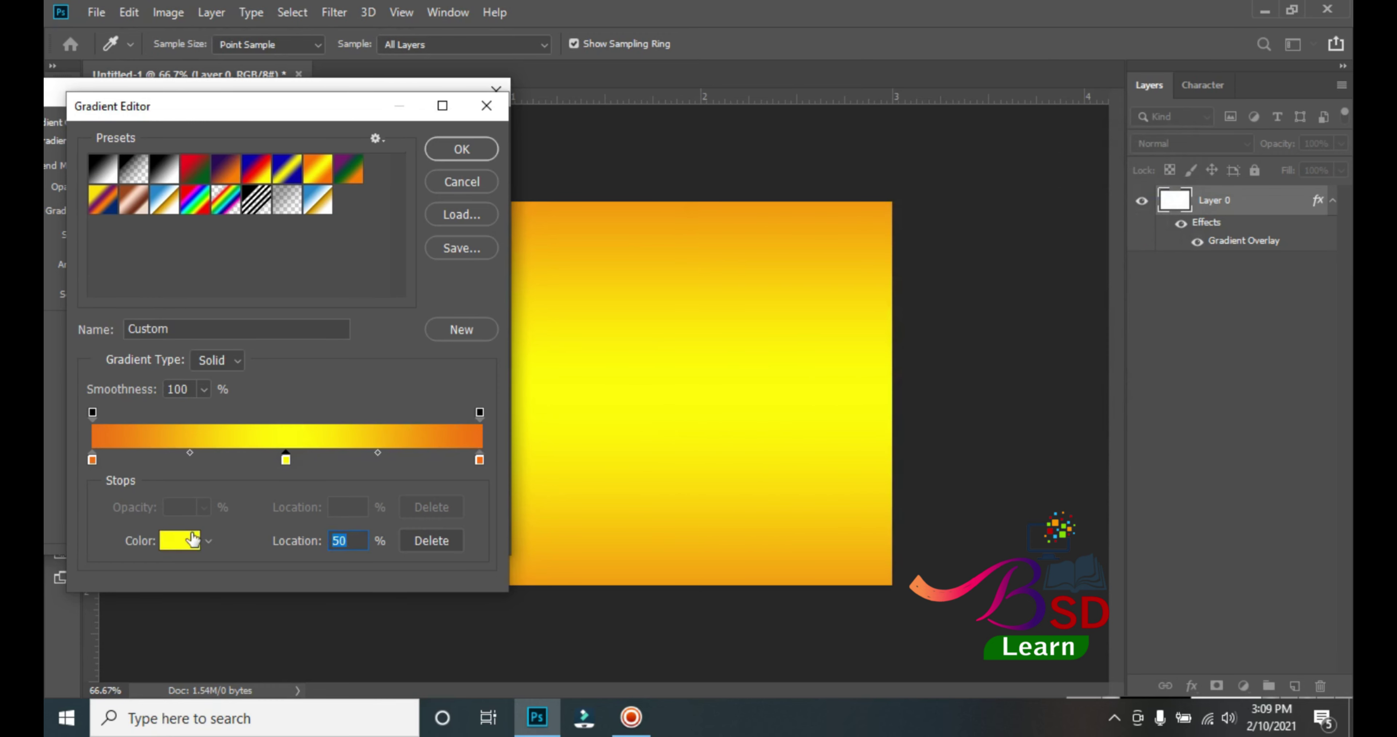
pyautogui.click(184, 541)
pyautogui.click(902, 243)
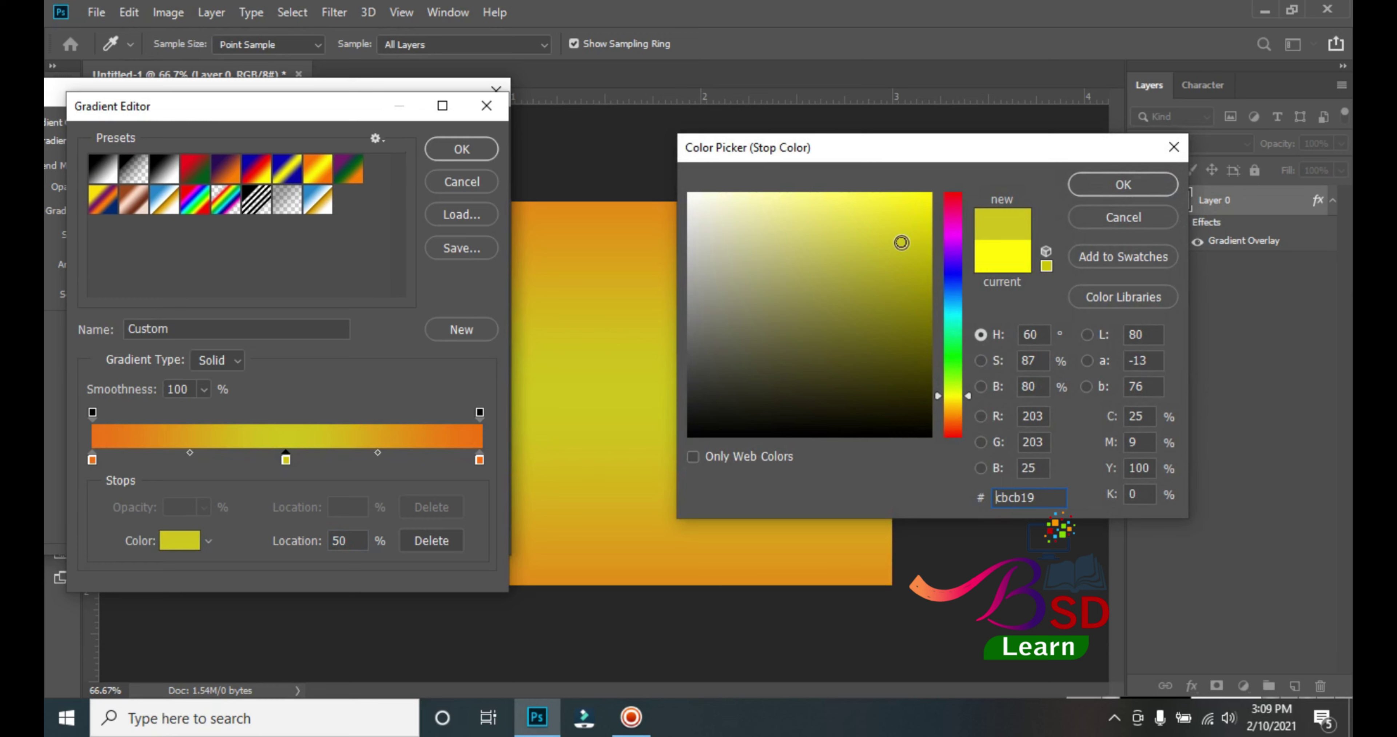
pyautogui.moveTo(905, 240); pyautogui.dragTo(907, 213)
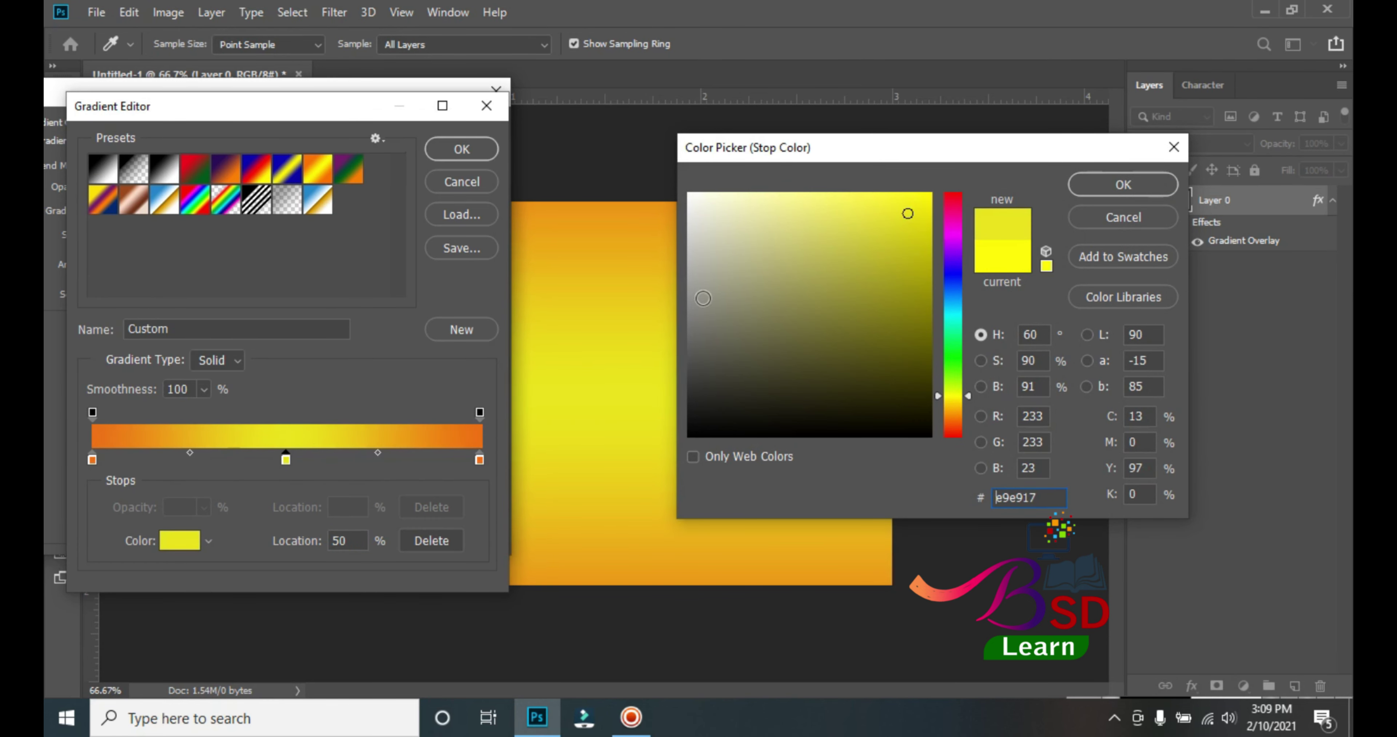
pyautogui.click(1123, 187)
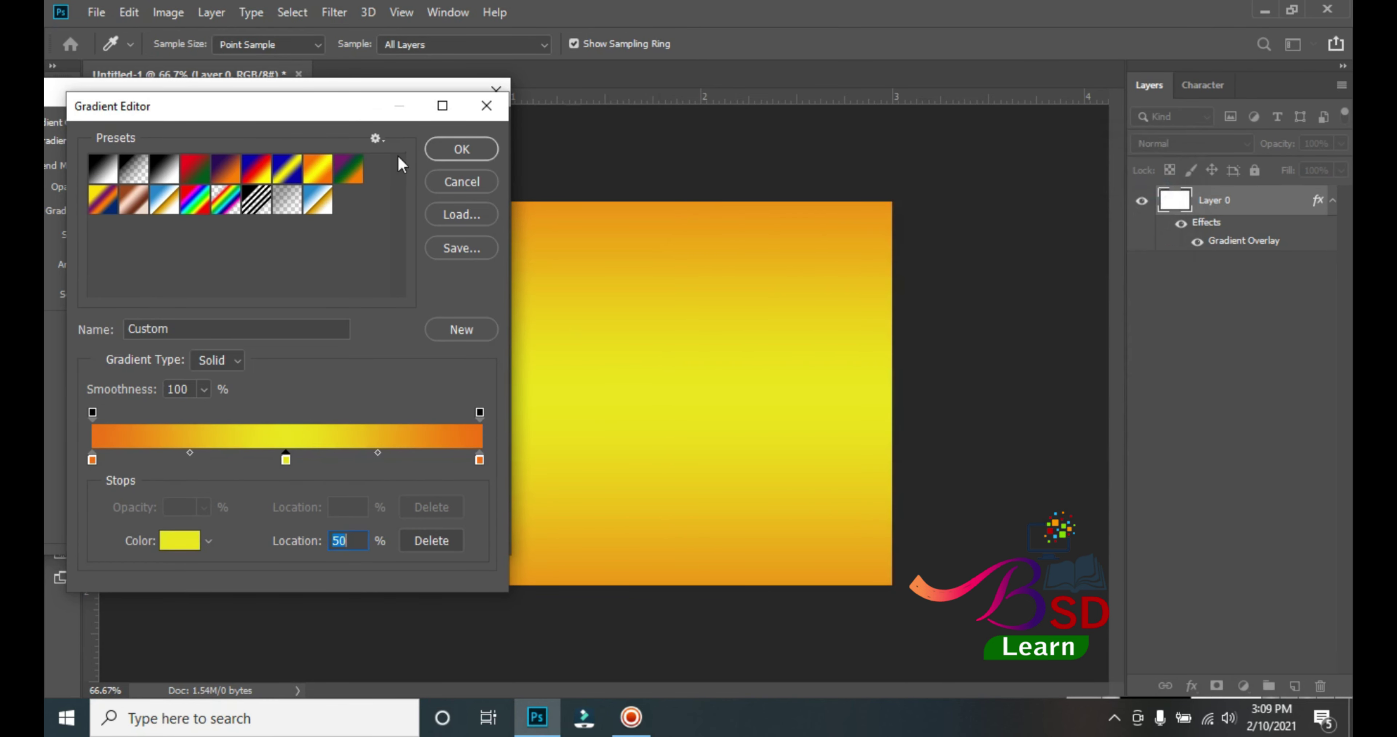
pyautogui.click(461, 149)
# - Apply the gradient overlay to the card background
pyautogui.click(470, 140)
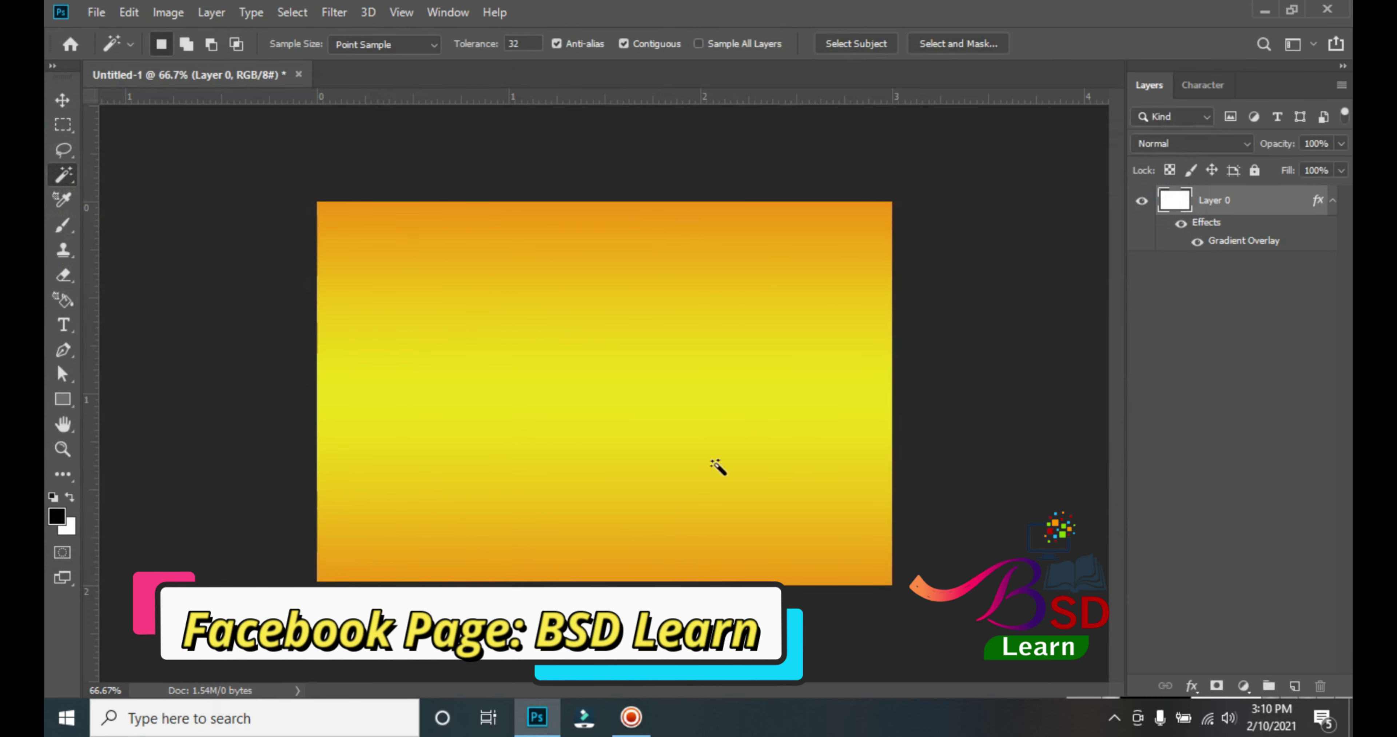
pyautogui.keyDown('ctrl'); pyautogui.click(552, 409); pyautogui.keyUp('ctrl')
pyautogui.keyDown('ctrl'); pyautogui.keyDown('alt'); pyautogui.click(553, 411); pyautogui.keyUp('alt'); pyautogui.keyUp('ctrl')
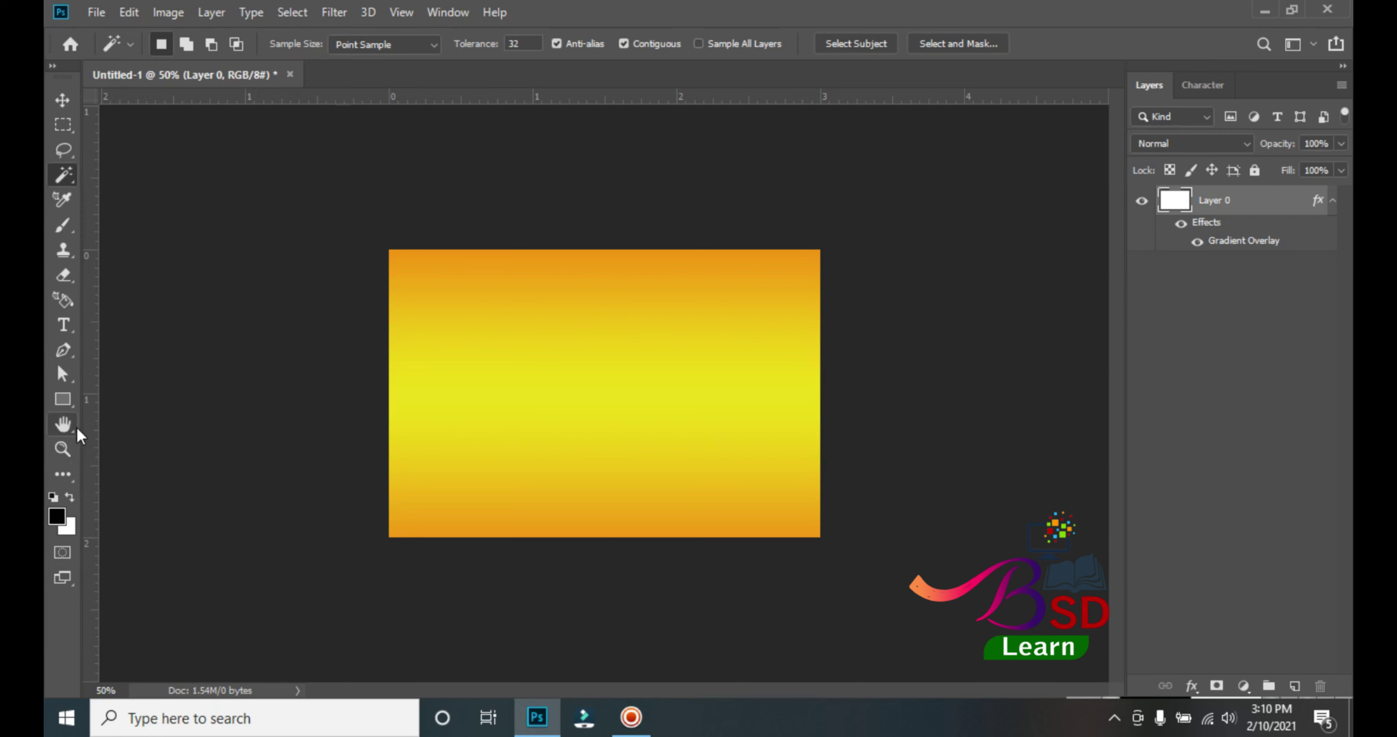
# - Draw a chevron custom shape on the right side of the card
pyautogui.click(62, 400)
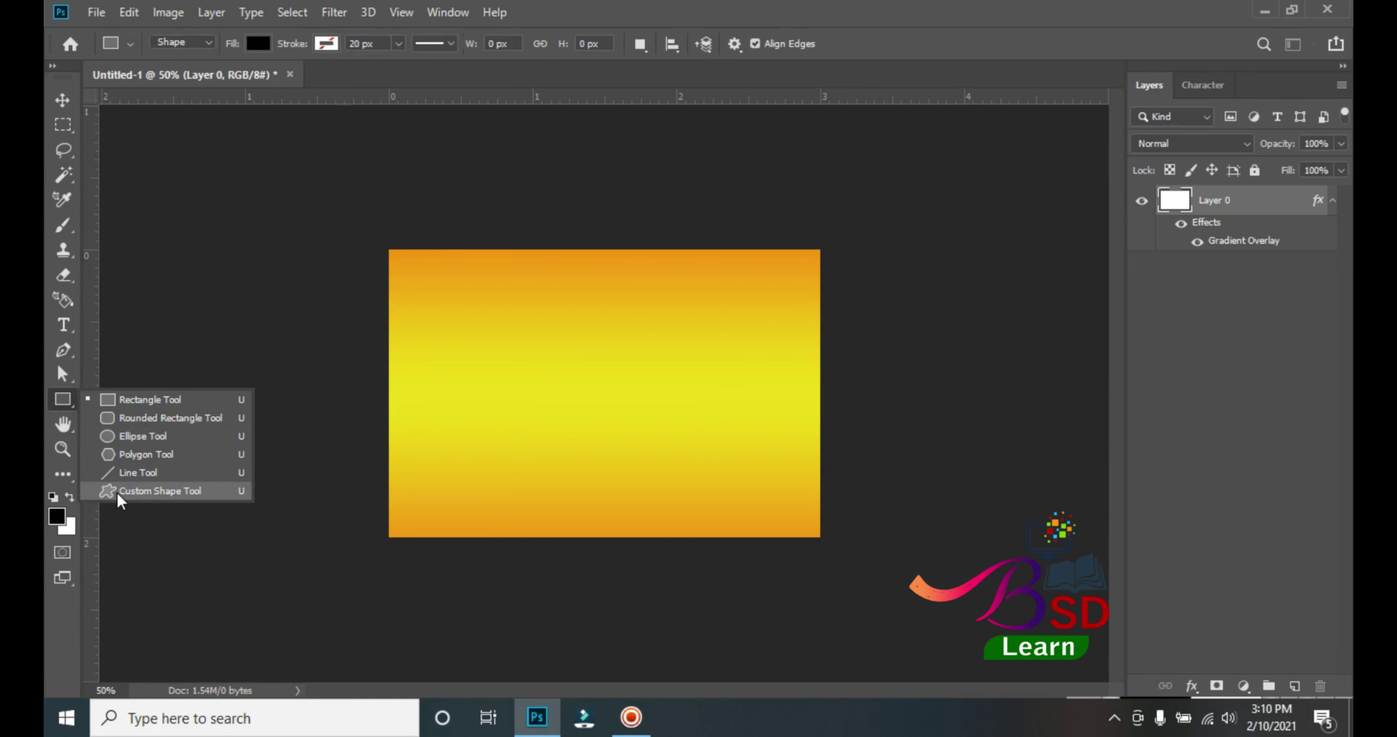
pyautogui.click(120, 494)
pyautogui.click(821, 45)
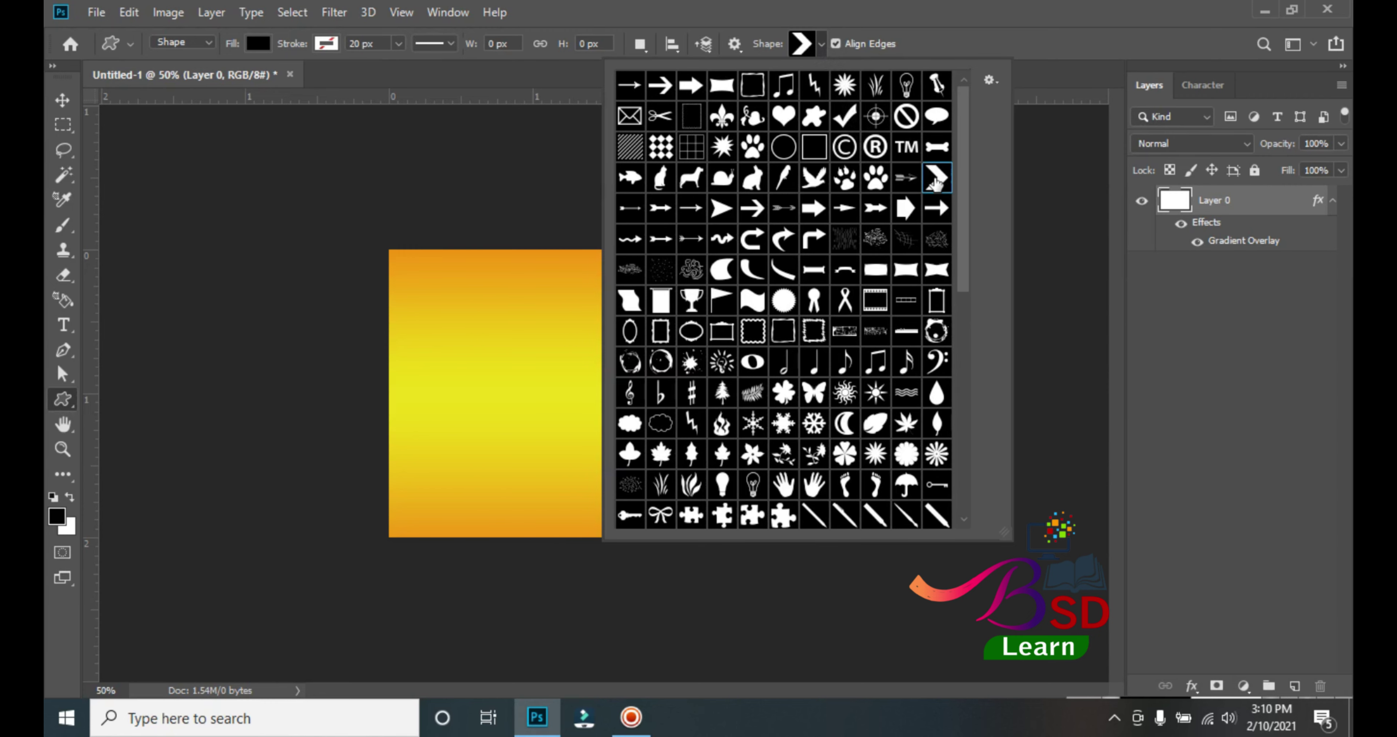
pyautogui.click(925, 53)
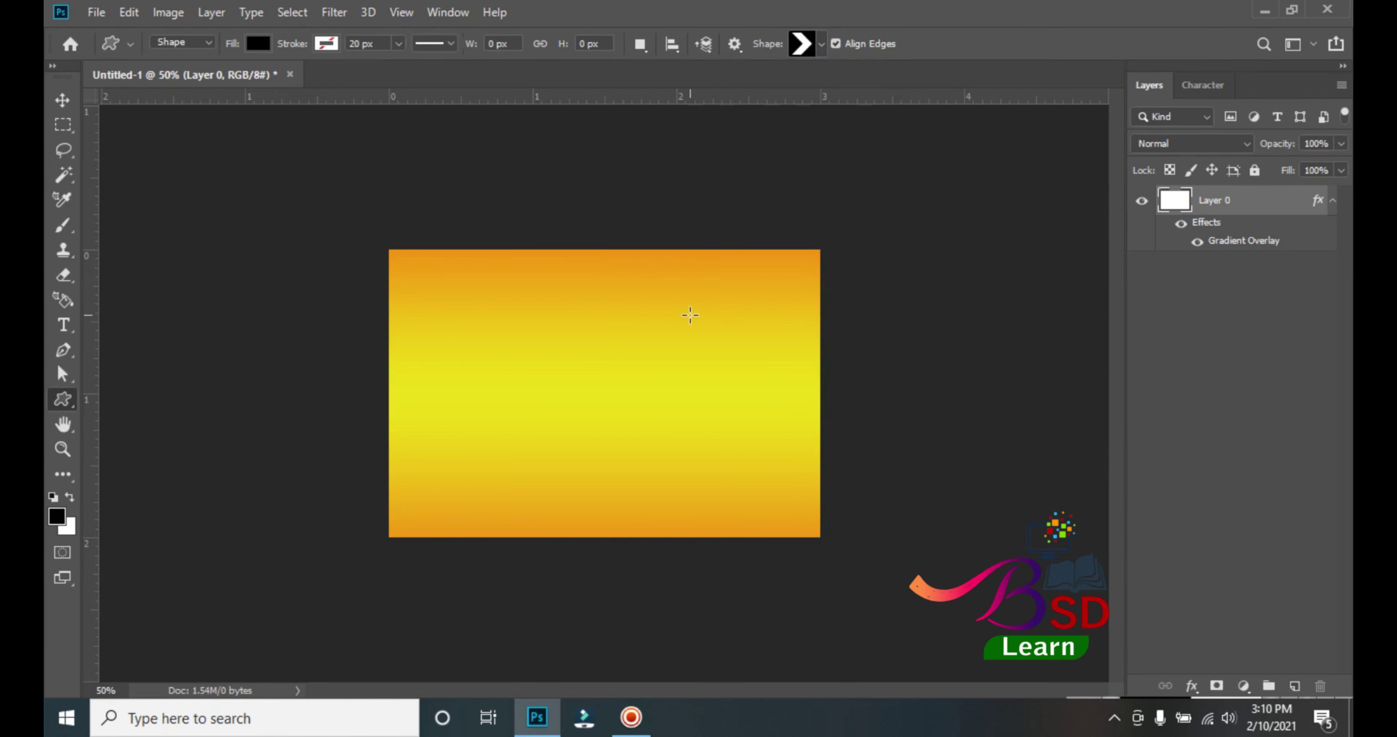
pyautogui.moveTo(661, 294); pyautogui.dragTo(776, 496)
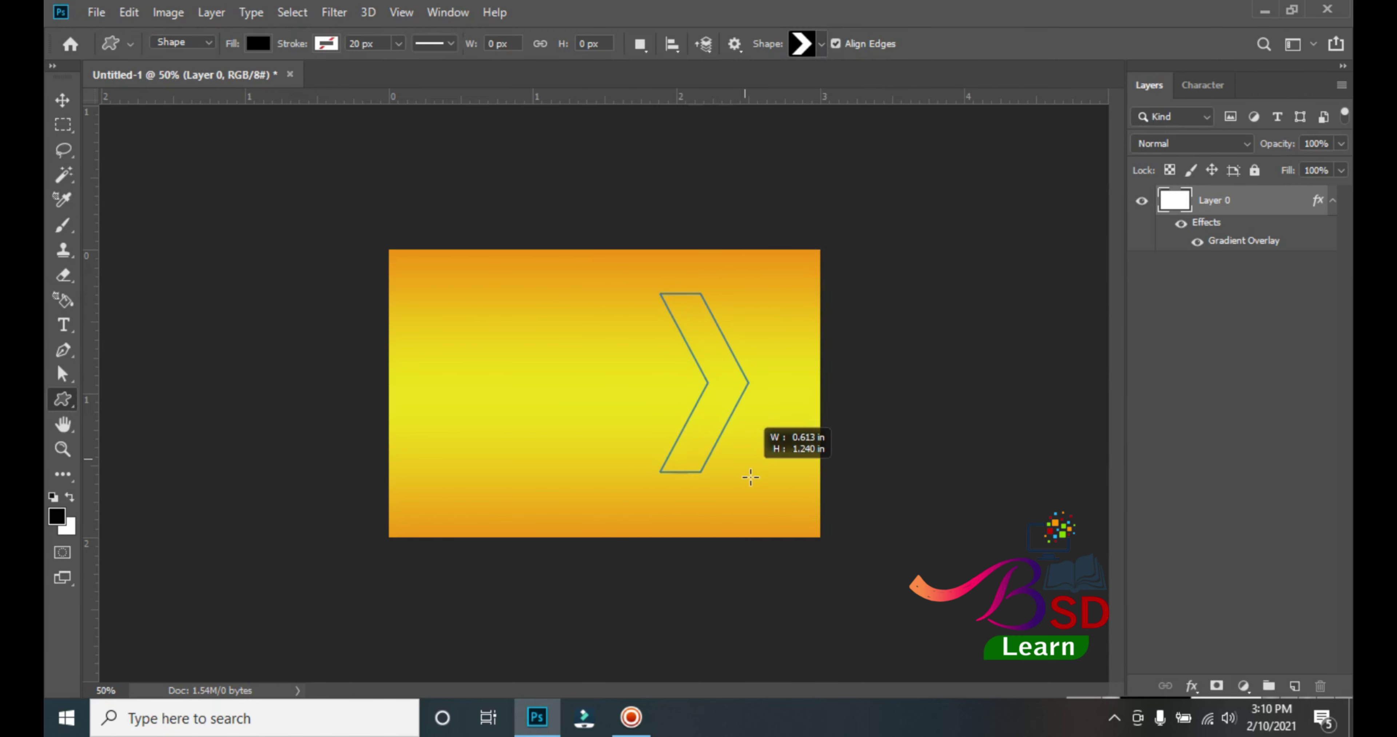
pyautogui.moveTo(776, 497); pyautogui.dragTo(777, 499)
# - Add a Gradient Overlay to the chevron, starting from the Blue, Red, Yellow preset
pyautogui.press('v')
pyautogui.keyDown('ctrl'); pyautogui.click(482, 395); pyautogui.keyUp('ctrl')
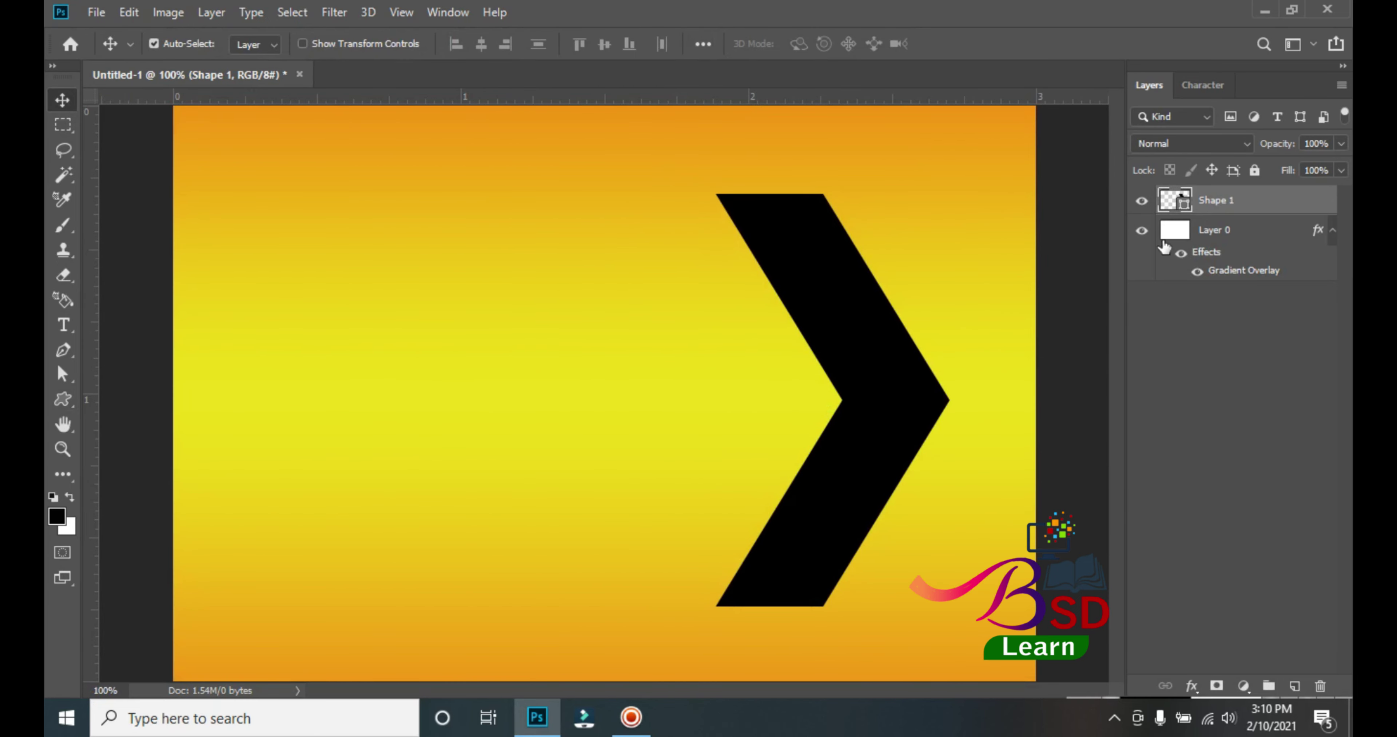
pyautogui.click(1142, 201)
pyautogui.click(1191, 688)
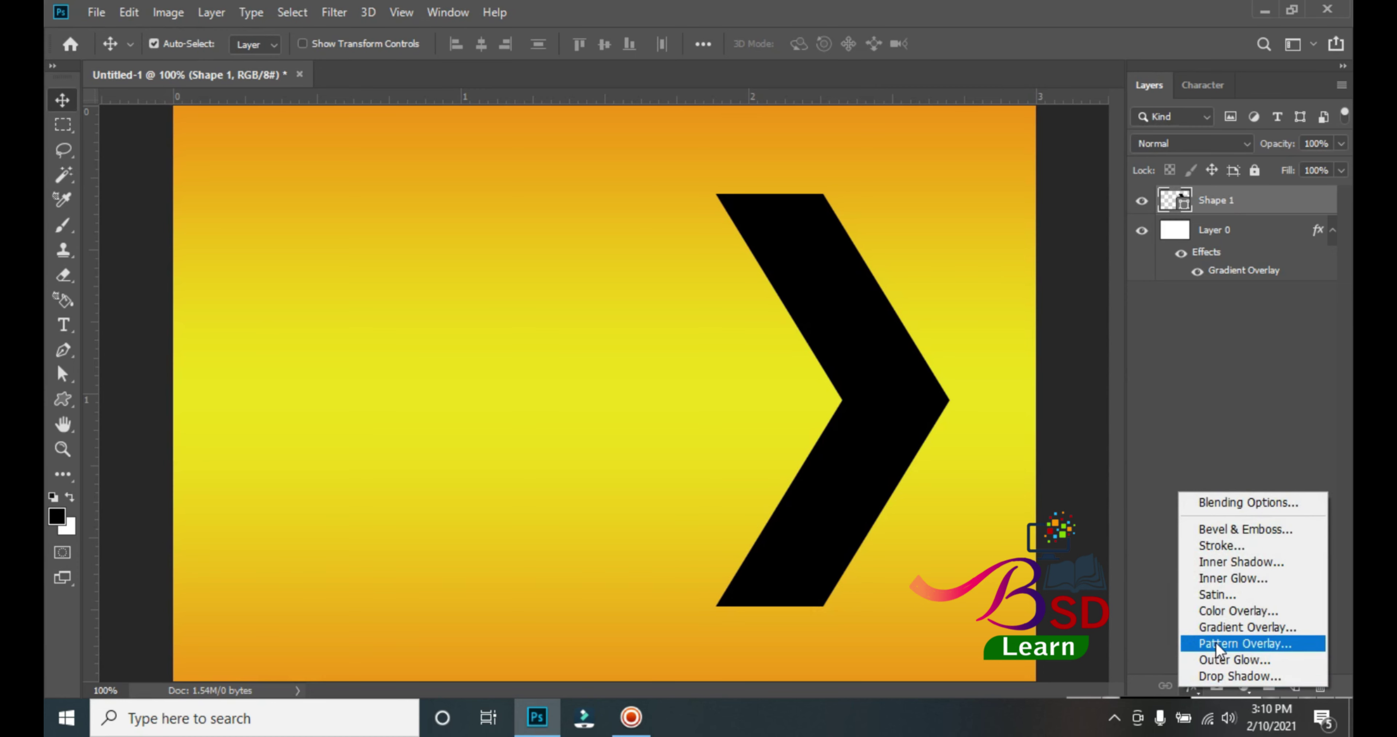
pyautogui.click(1220, 627)
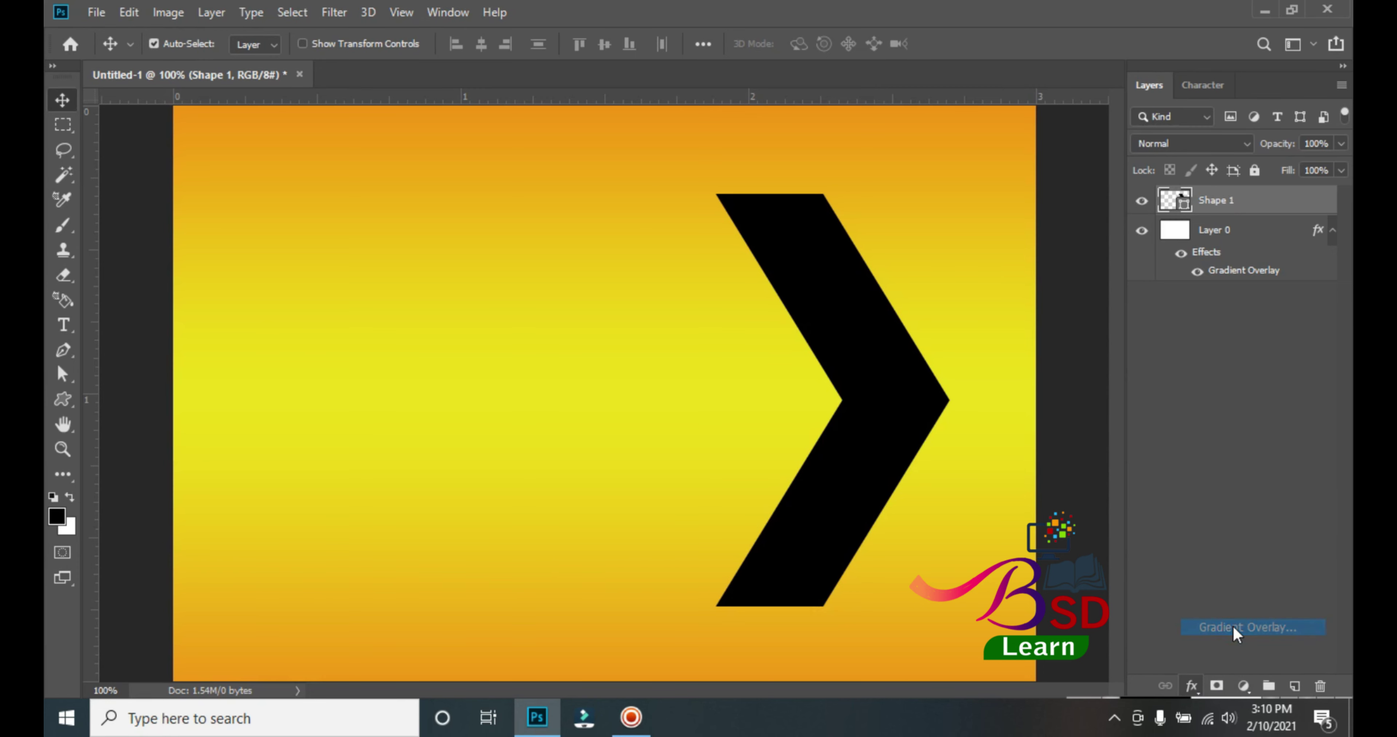
pyautogui.click(465, 217)
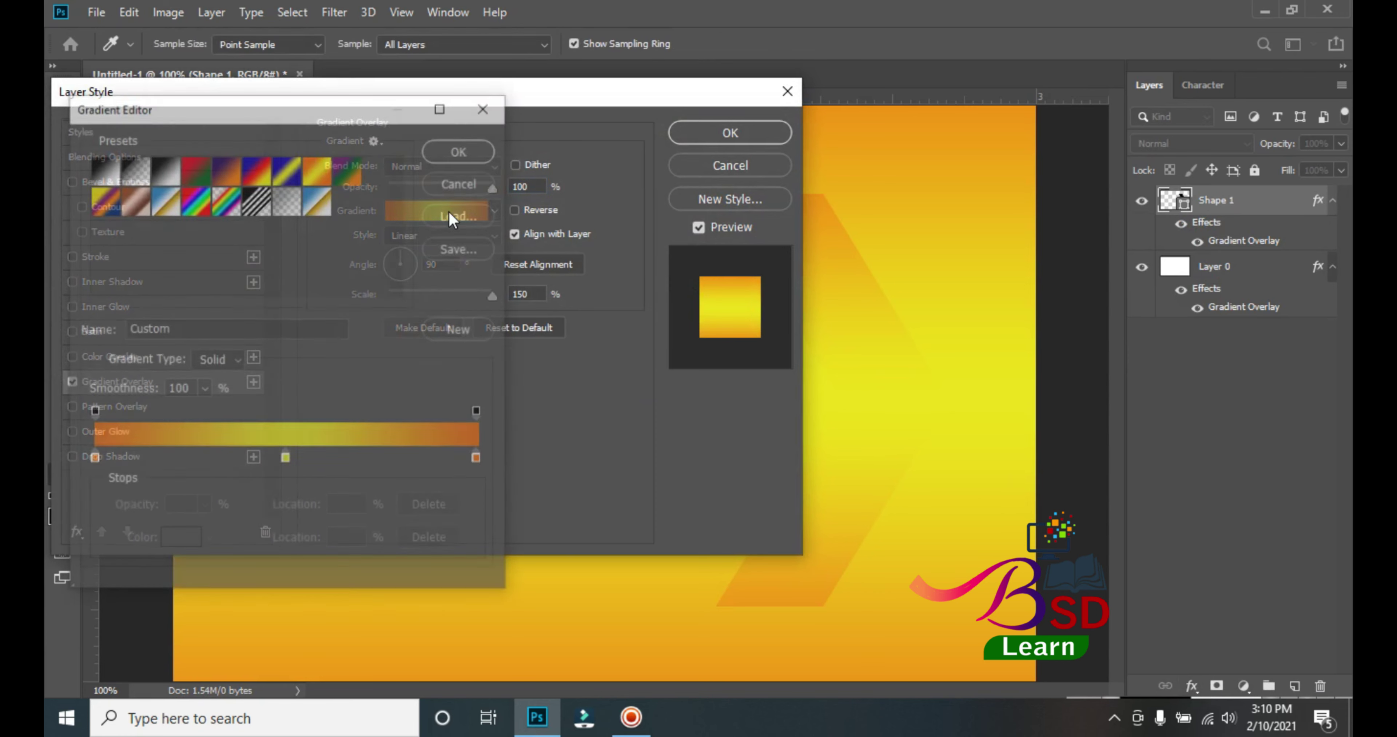
pyautogui.click(250, 174)
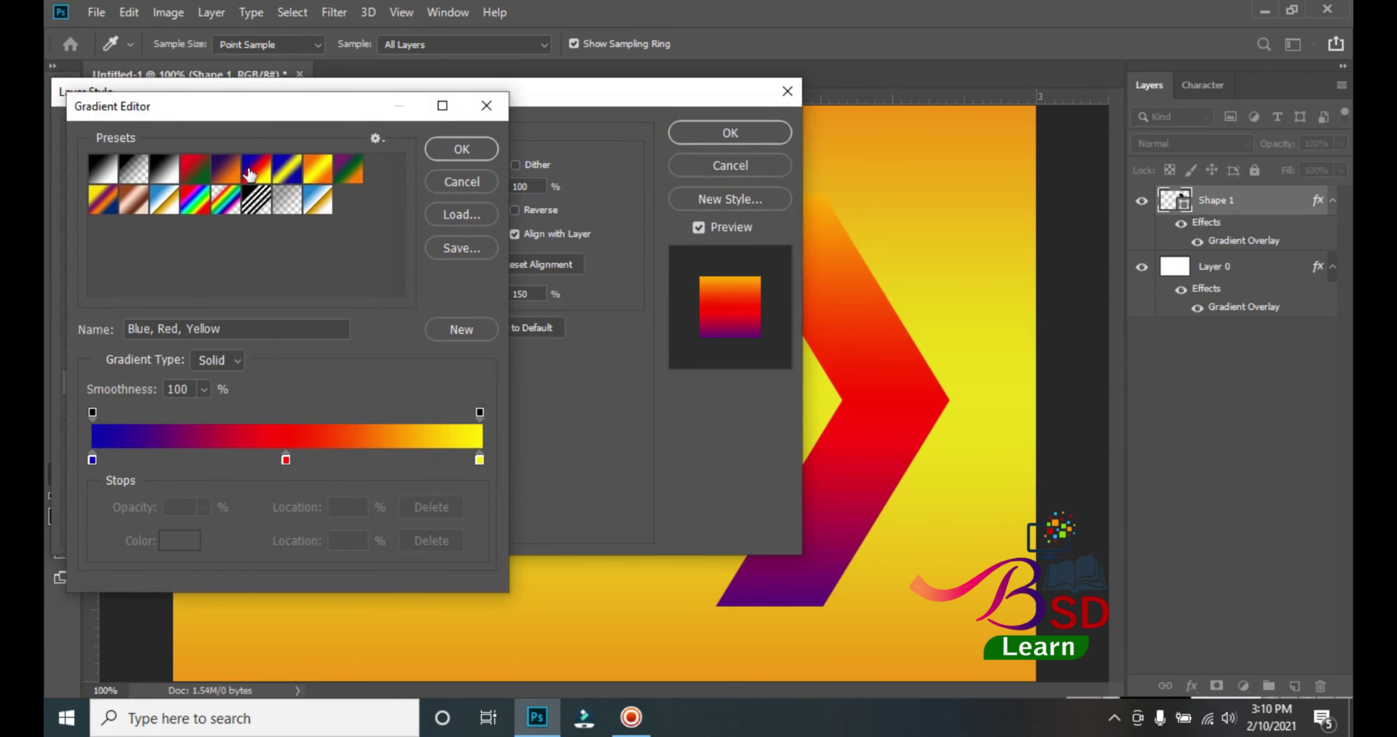
# - Change the gradient's right end stop to blue
pyautogui.doubleClick(480, 461)
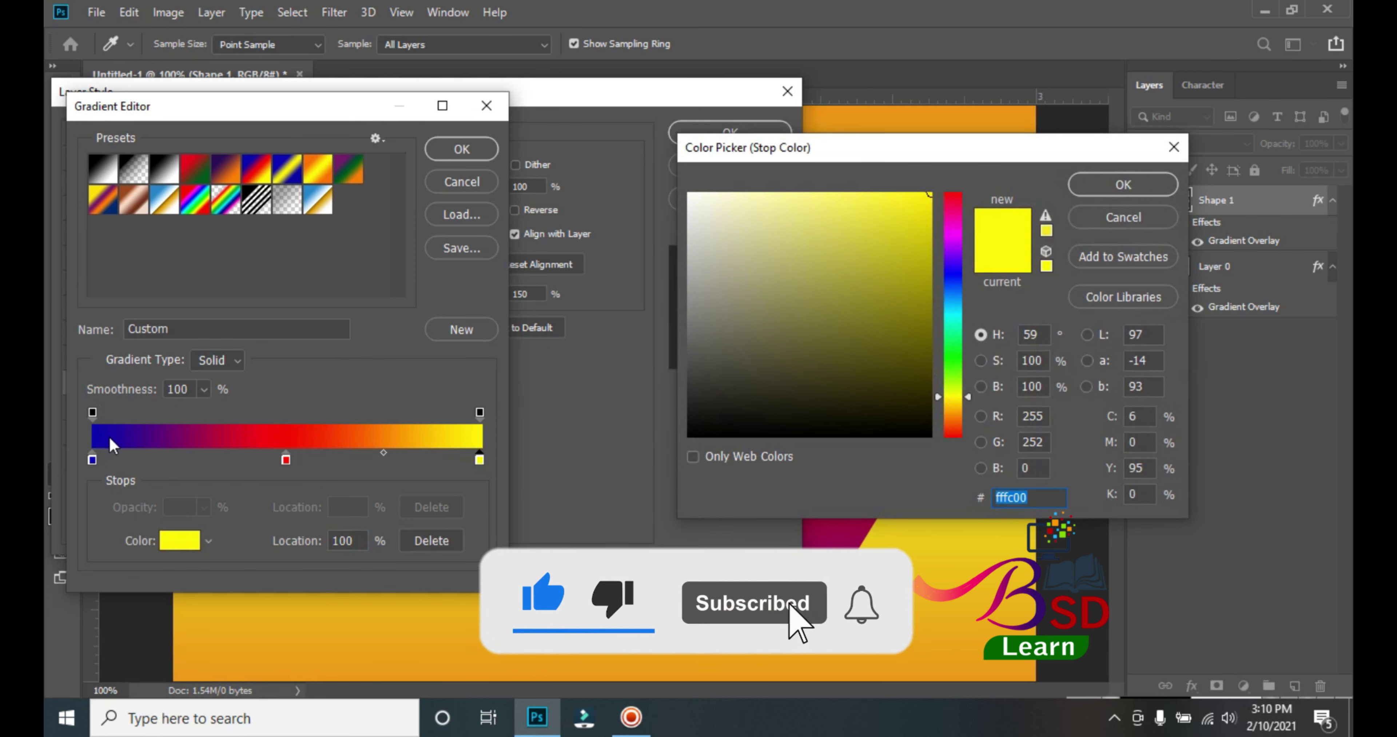
pyautogui.write('000000')
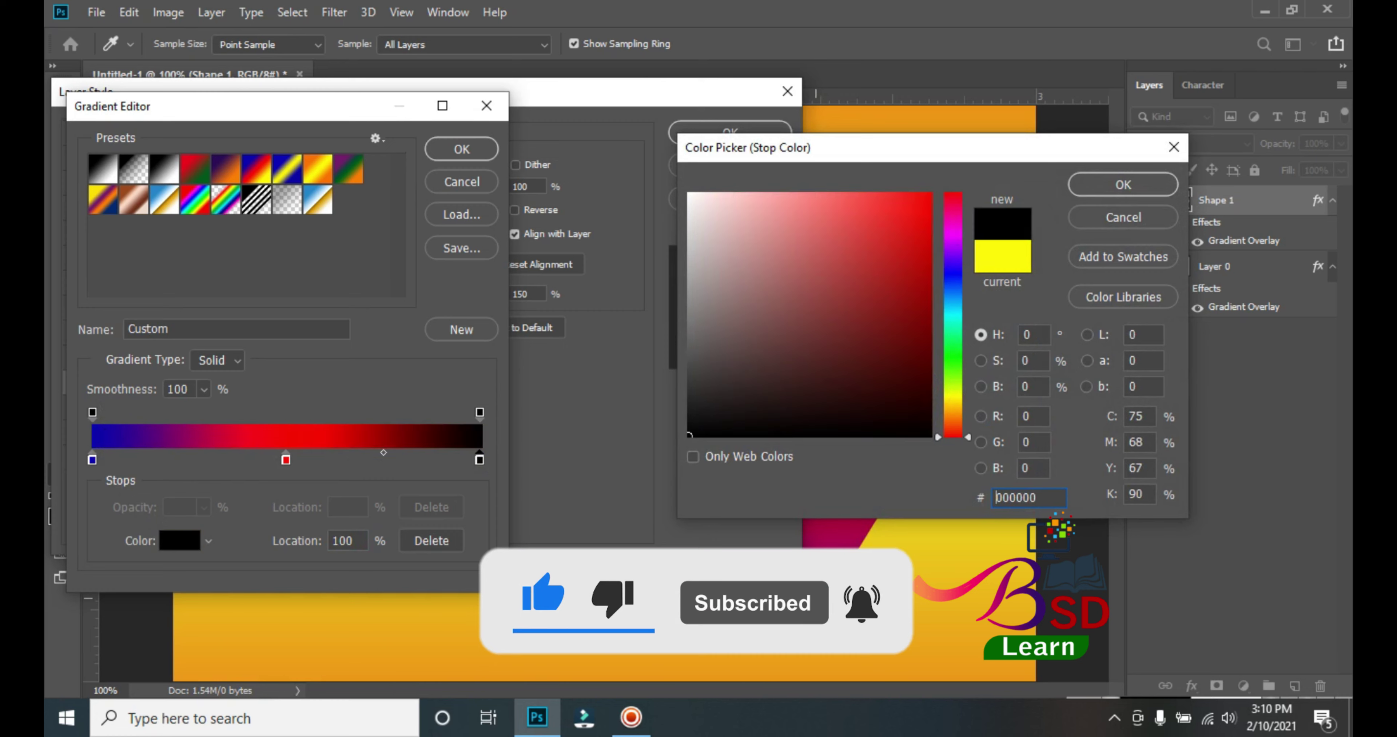
pyautogui.moveTo(933, 170)
pyautogui.mouseDown()
pyautogui.moveTo(887, 355)
pyautogui.moveTo(903, 228)
pyautogui.moveTo(1121, 192)
pyautogui.moveTo(996, 193)
pyautogui.mouseUp()
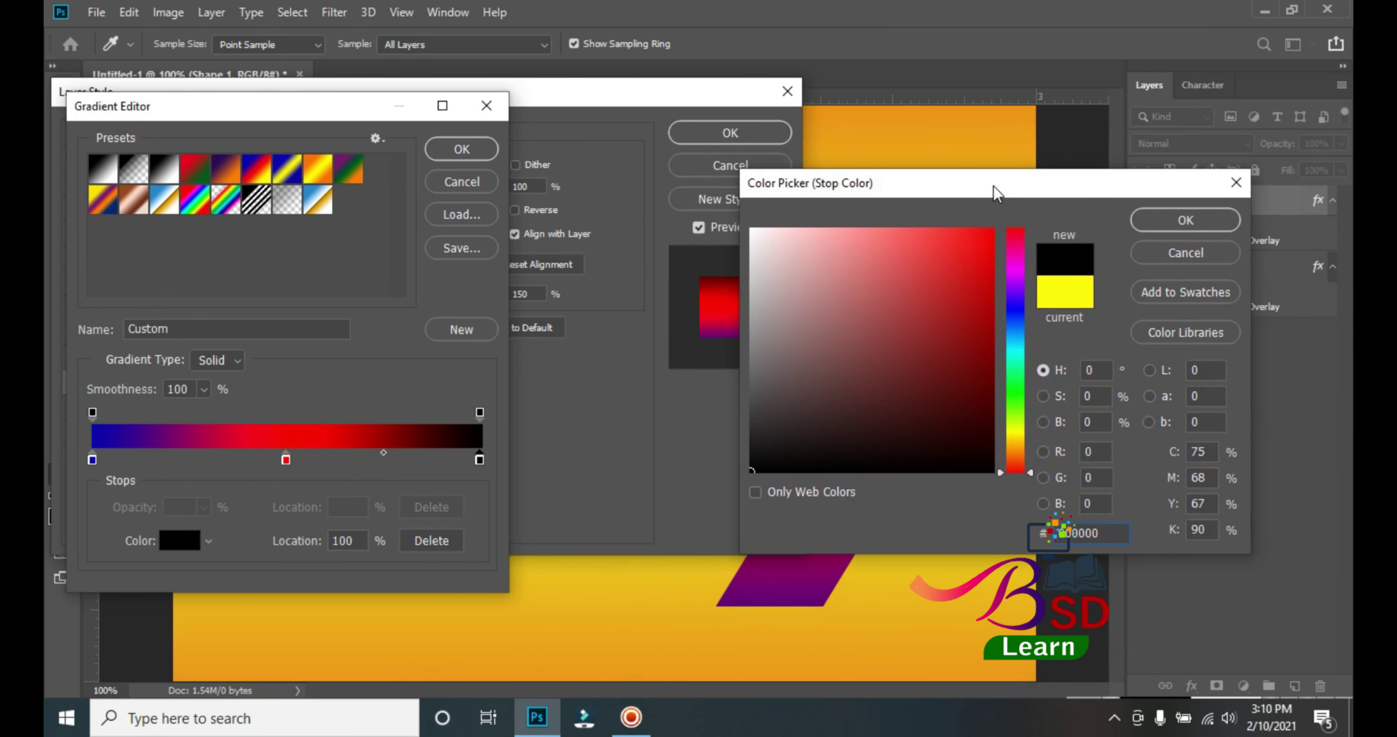
pyautogui.moveTo(1009, 339); pyautogui.dragTo(1016, 320)
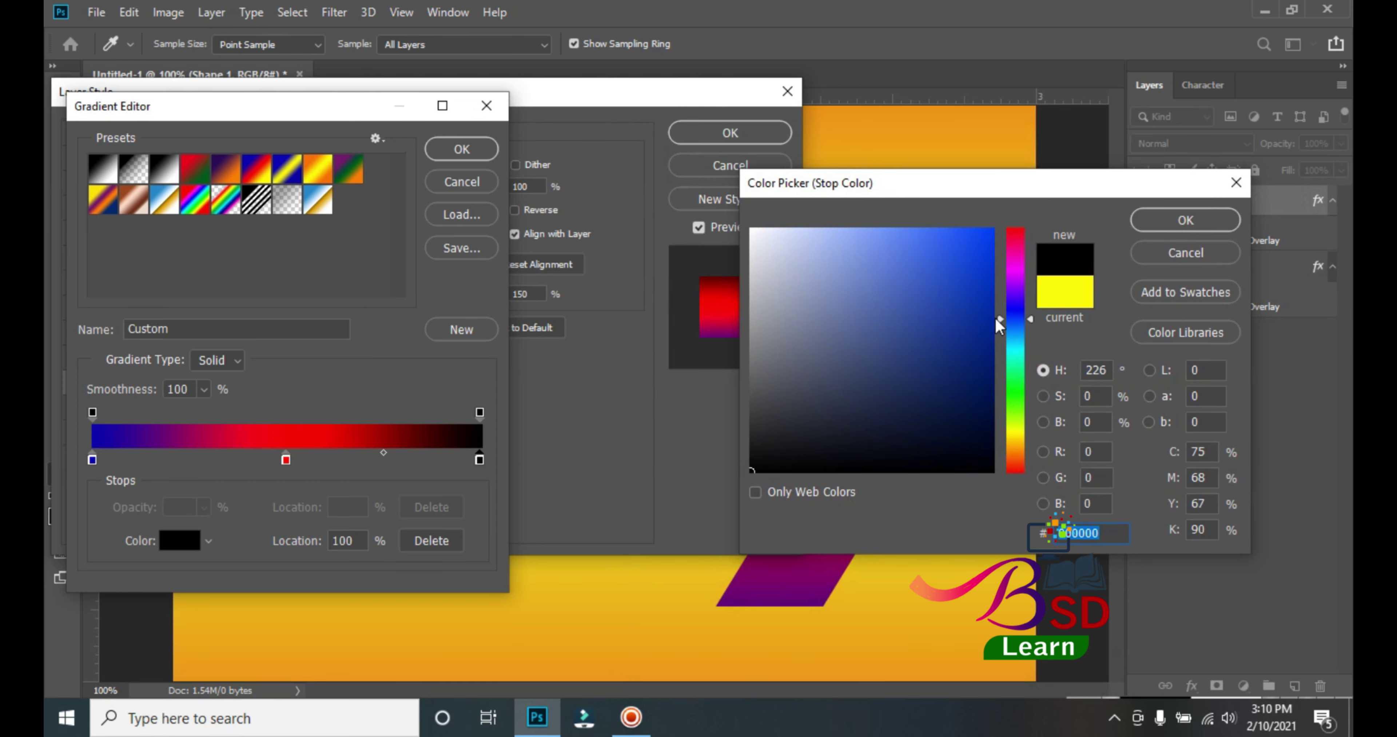
pyautogui.click(979, 326)
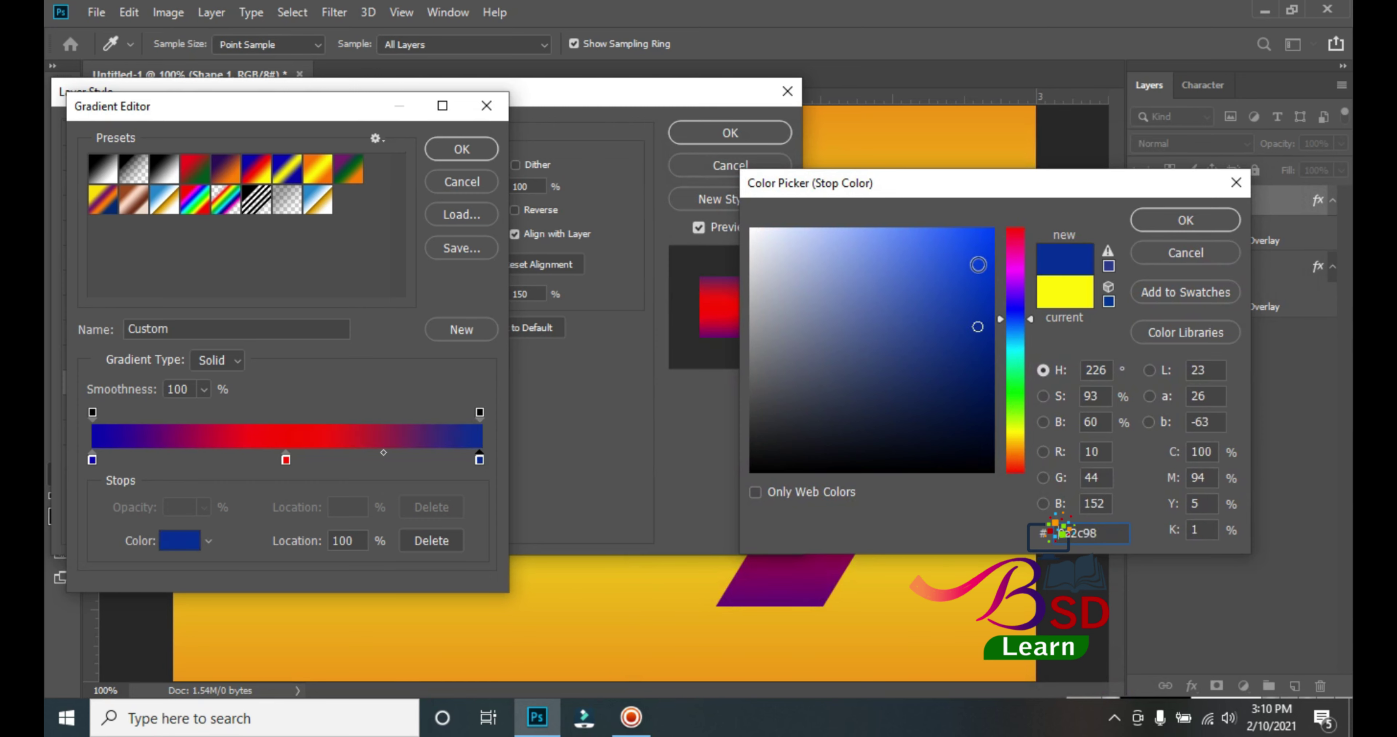
pyautogui.click(975, 261)
pyautogui.click(979, 321)
pyautogui.click(1199, 230)
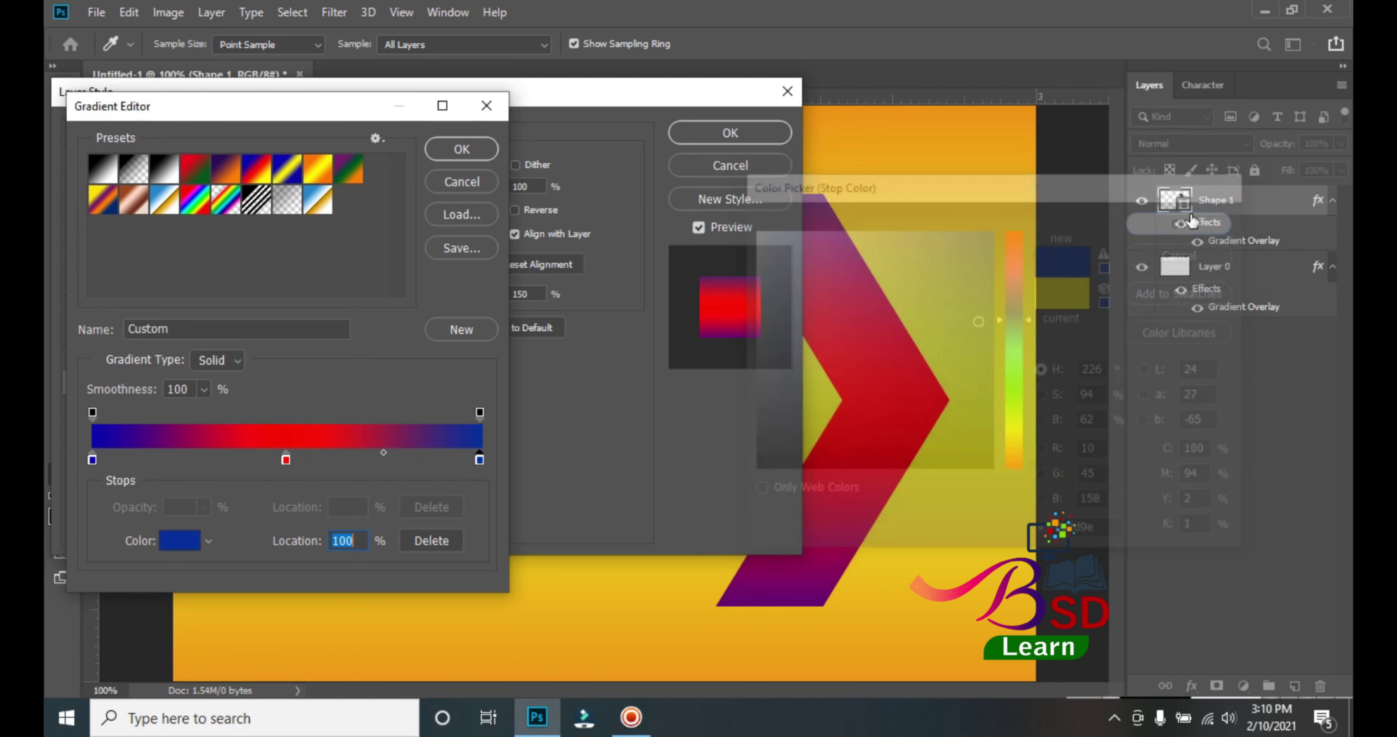
# - Set the middle stop to dark red and the left end stop to magenta
pyautogui.click(286, 461)
pyautogui.click(191, 549)
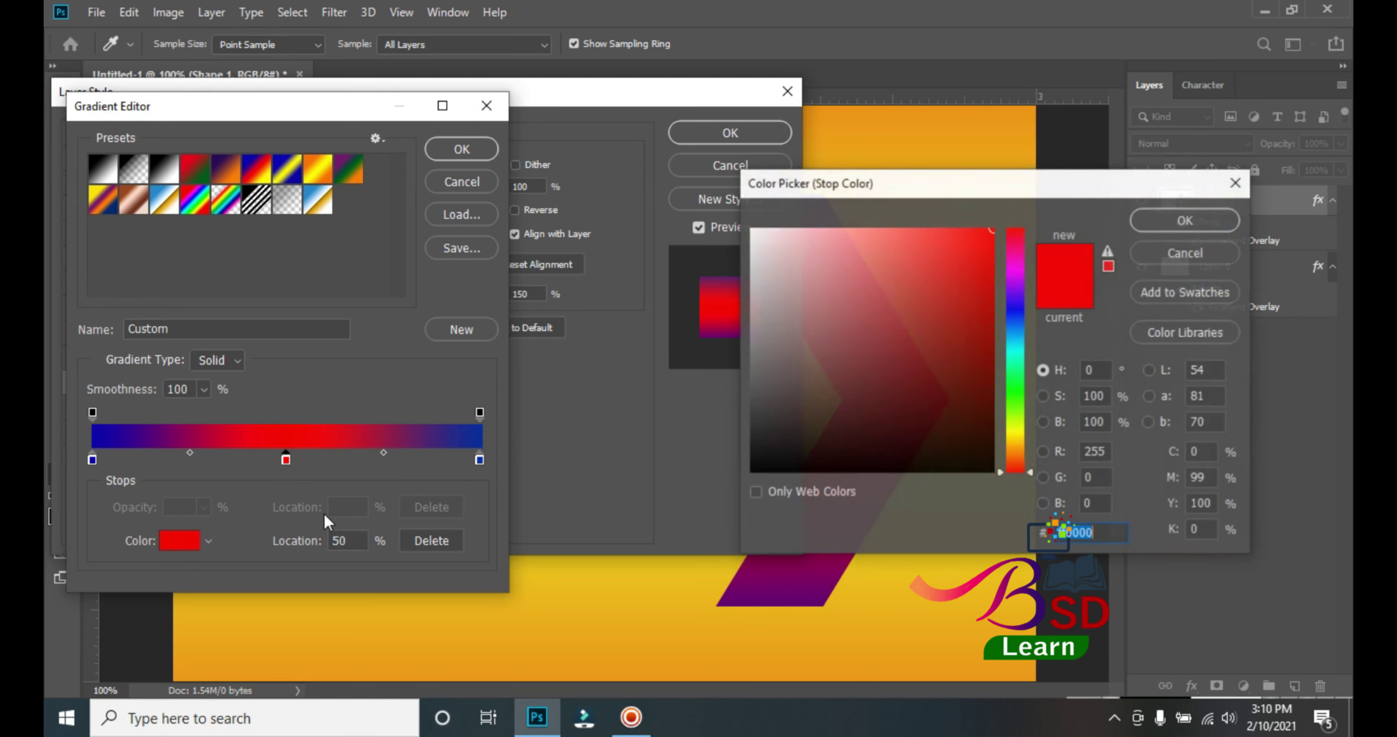
pyautogui.moveTo(885, 408); pyautogui.dragTo(929, 357)
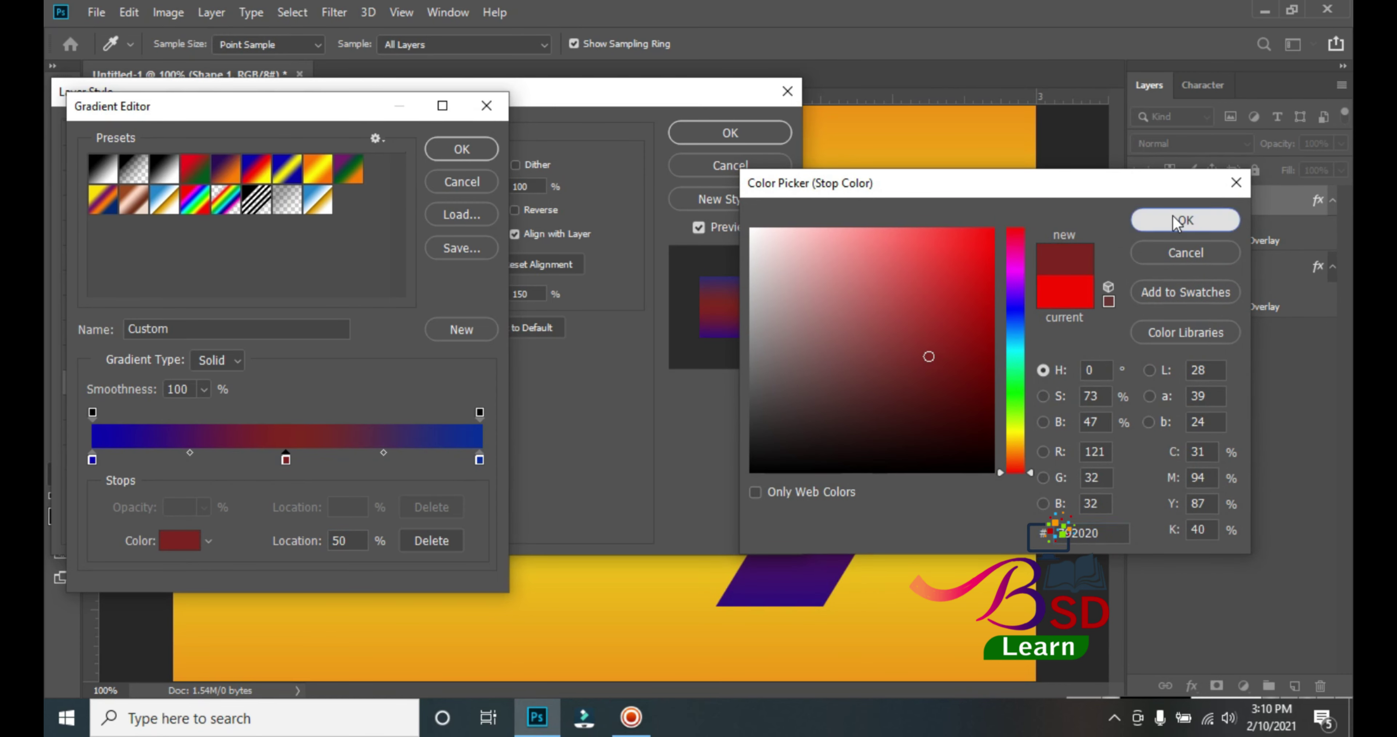
pyautogui.click(1172, 218)
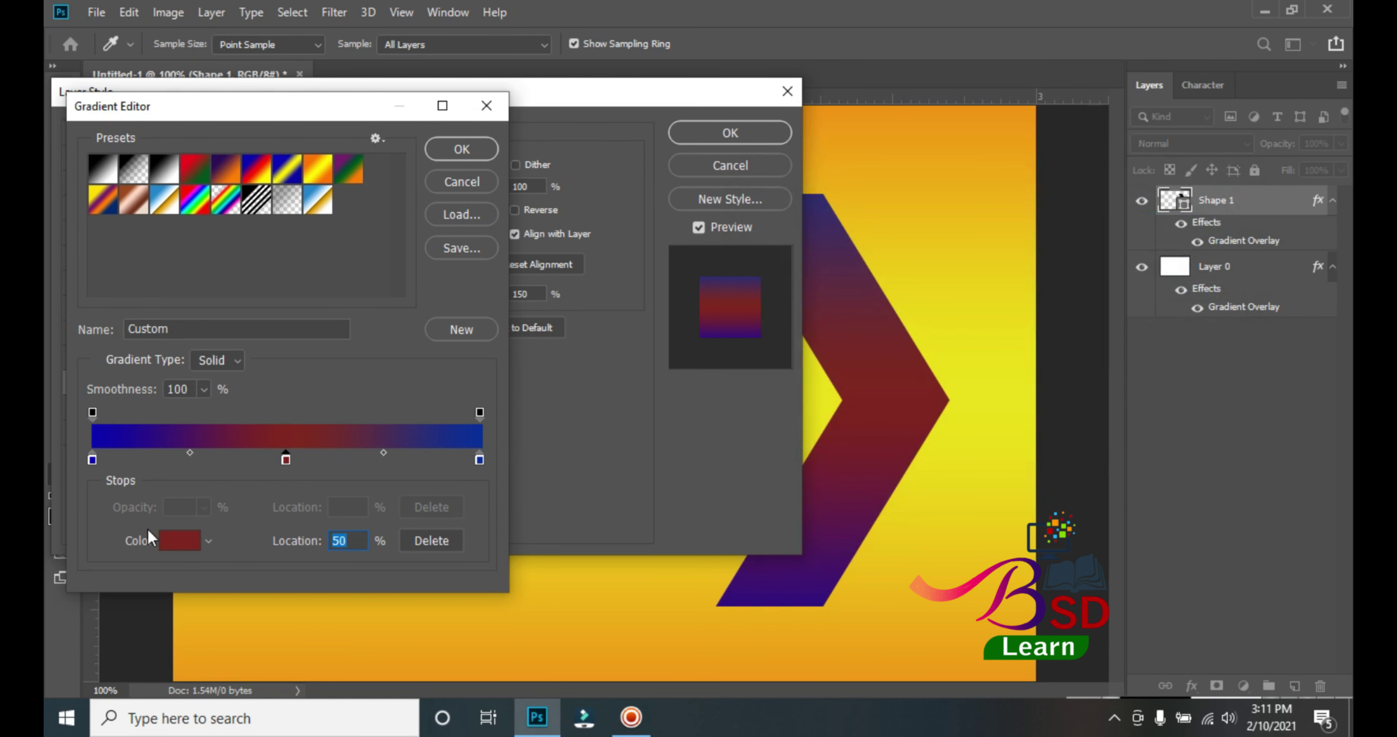
pyautogui.click(92, 460)
pyautogui.click(179, 545)
pyautogui.click(1016, 257)
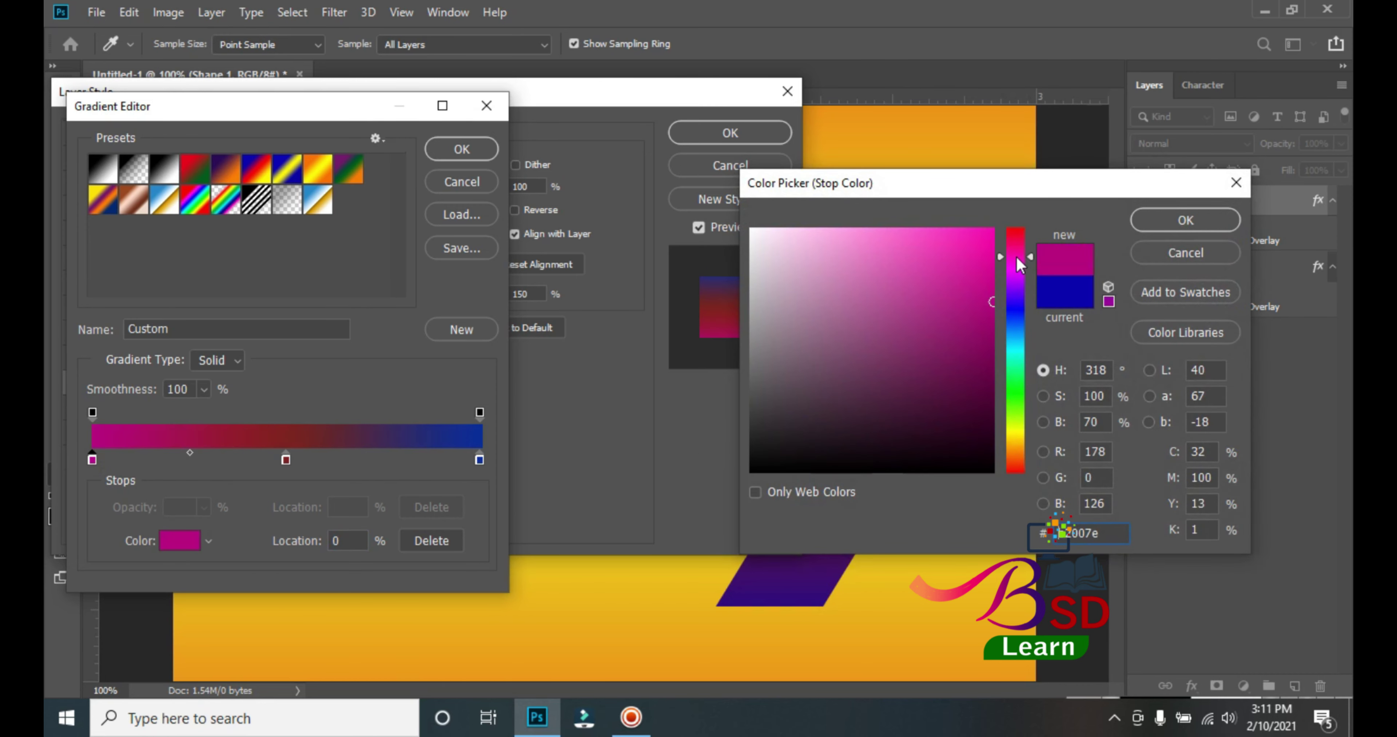
pyautogui.click(994, 233)
pyautogui.click(1186, 220)
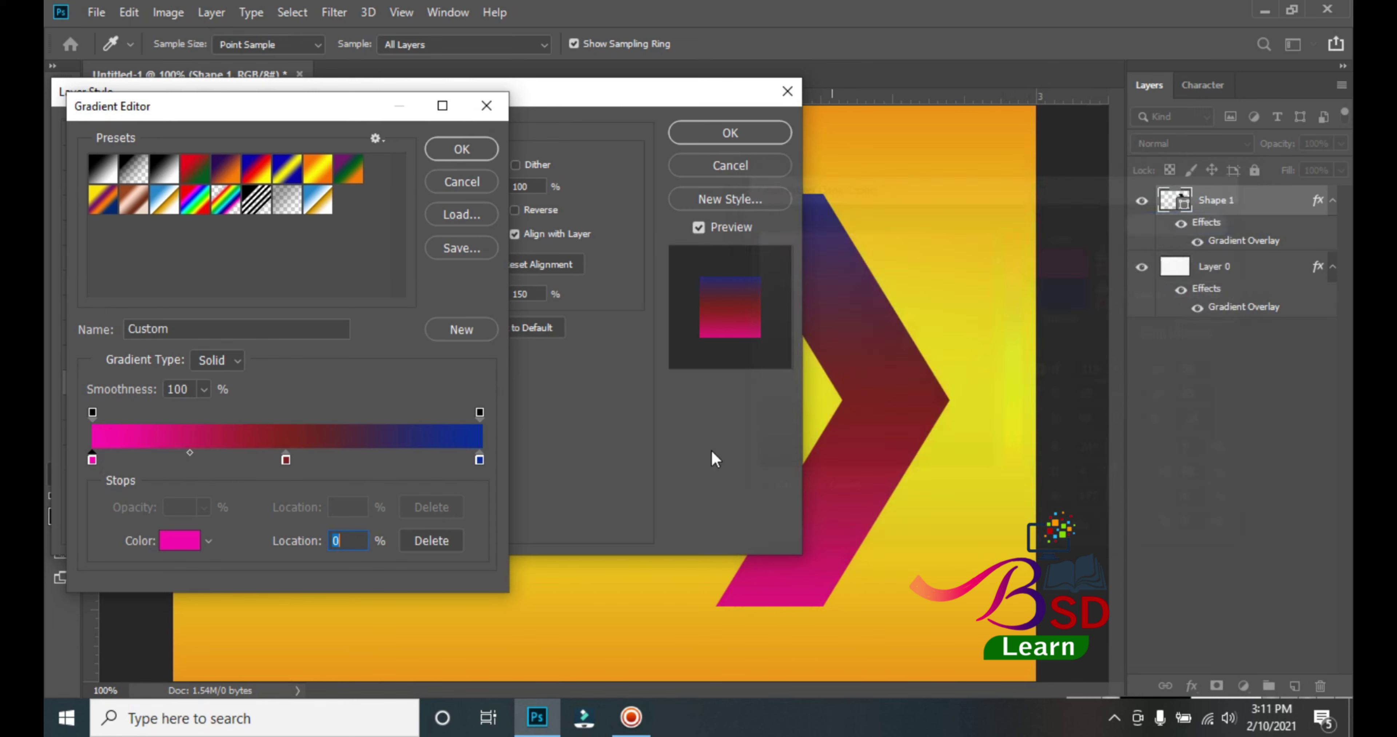
# - Make the right end stop magenta and the middle stop bright blue
pyautogui.click(479, 461)
pyautogui.click(179, 541)
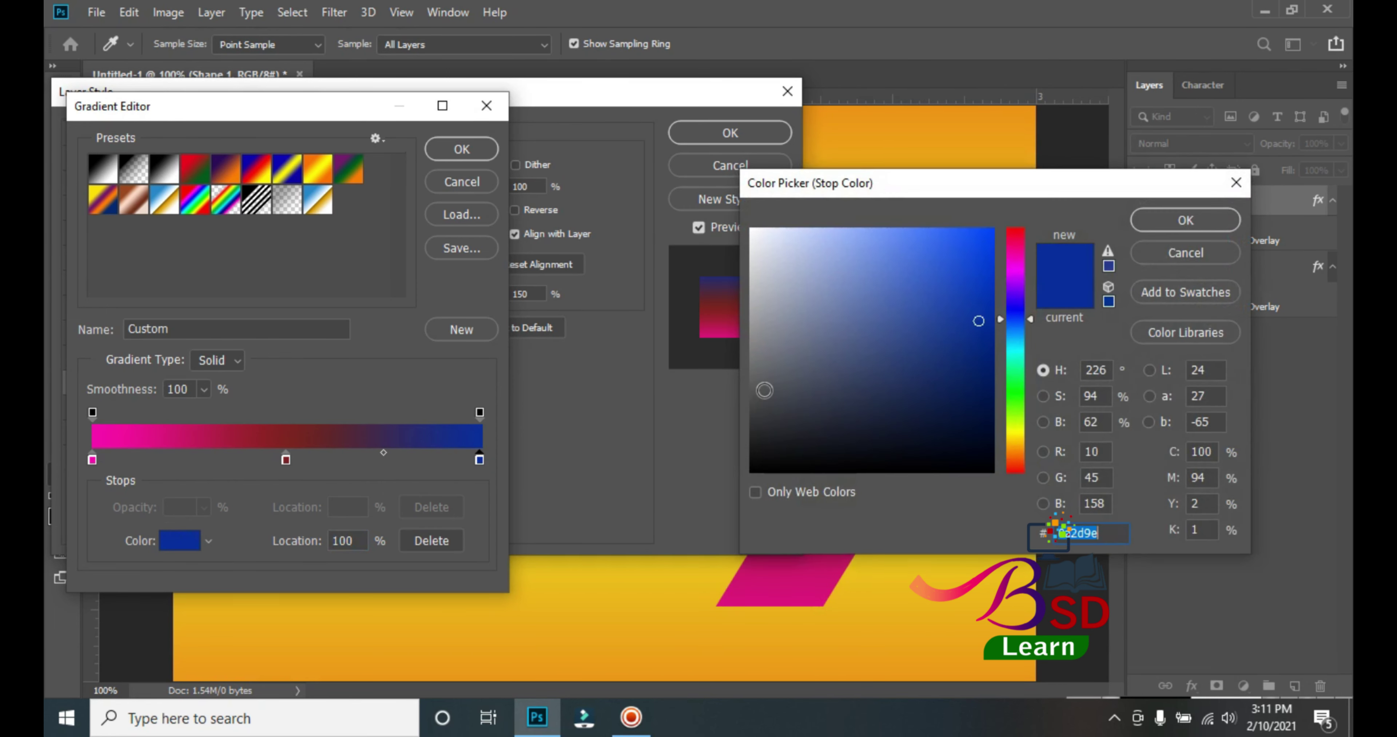
pyautogui.moveTo(1018, 290); pyautogui.dragTo(1018, 263)
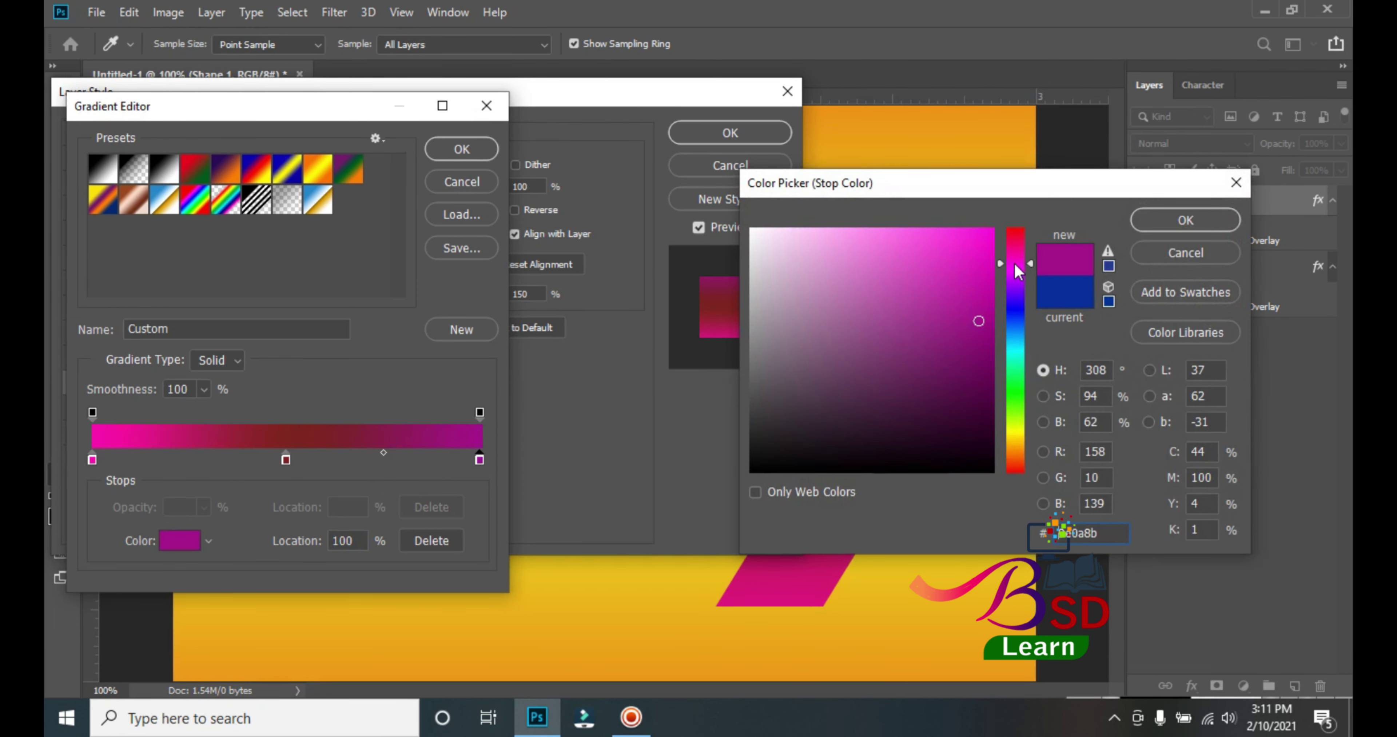
pyautogui.click(989, 233)
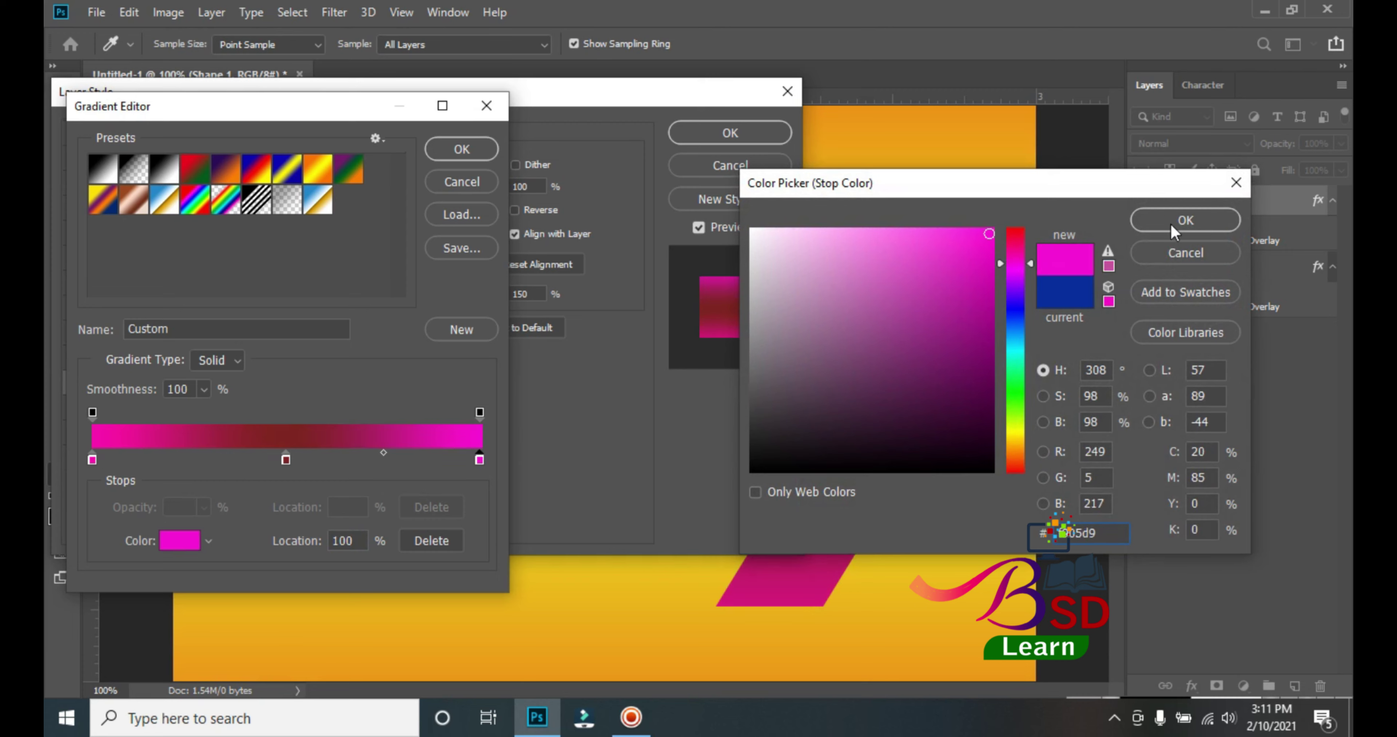
pyautogui.click(1171, 221)
pyautogui.click(286, 459)
pyautogui.click(179, 540)
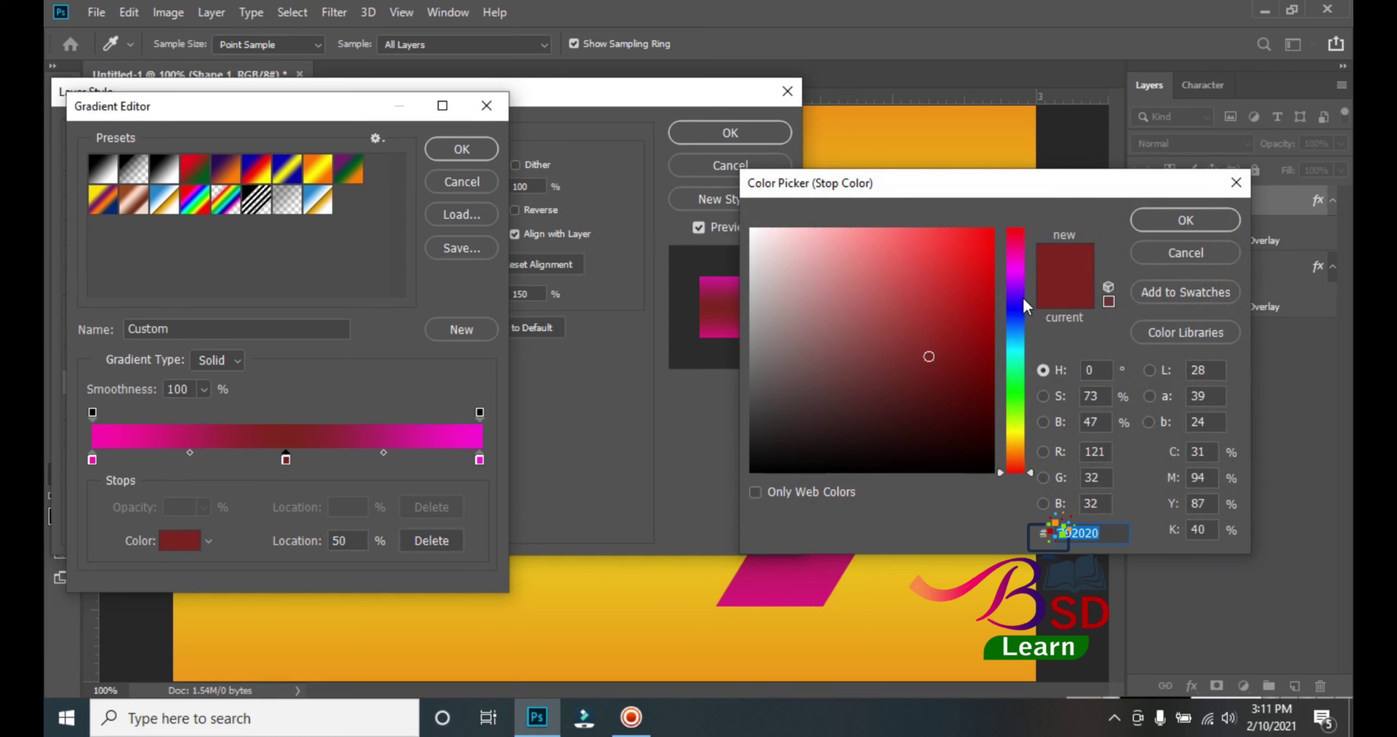
pyautogui.moveTo(1020, 307); pyautogui.dragTo(1016, 332)
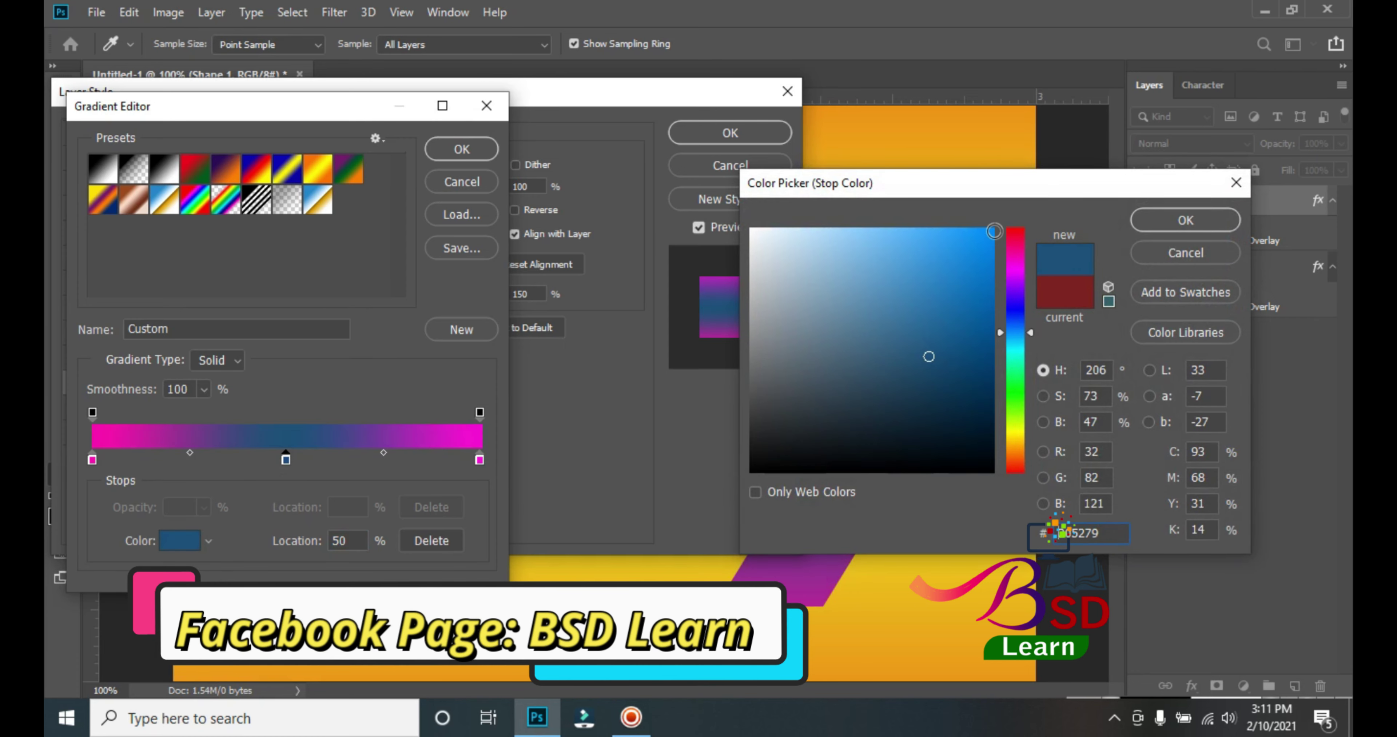
pyautogui.click(994, 231)
pyautogui.click(1179, 222)
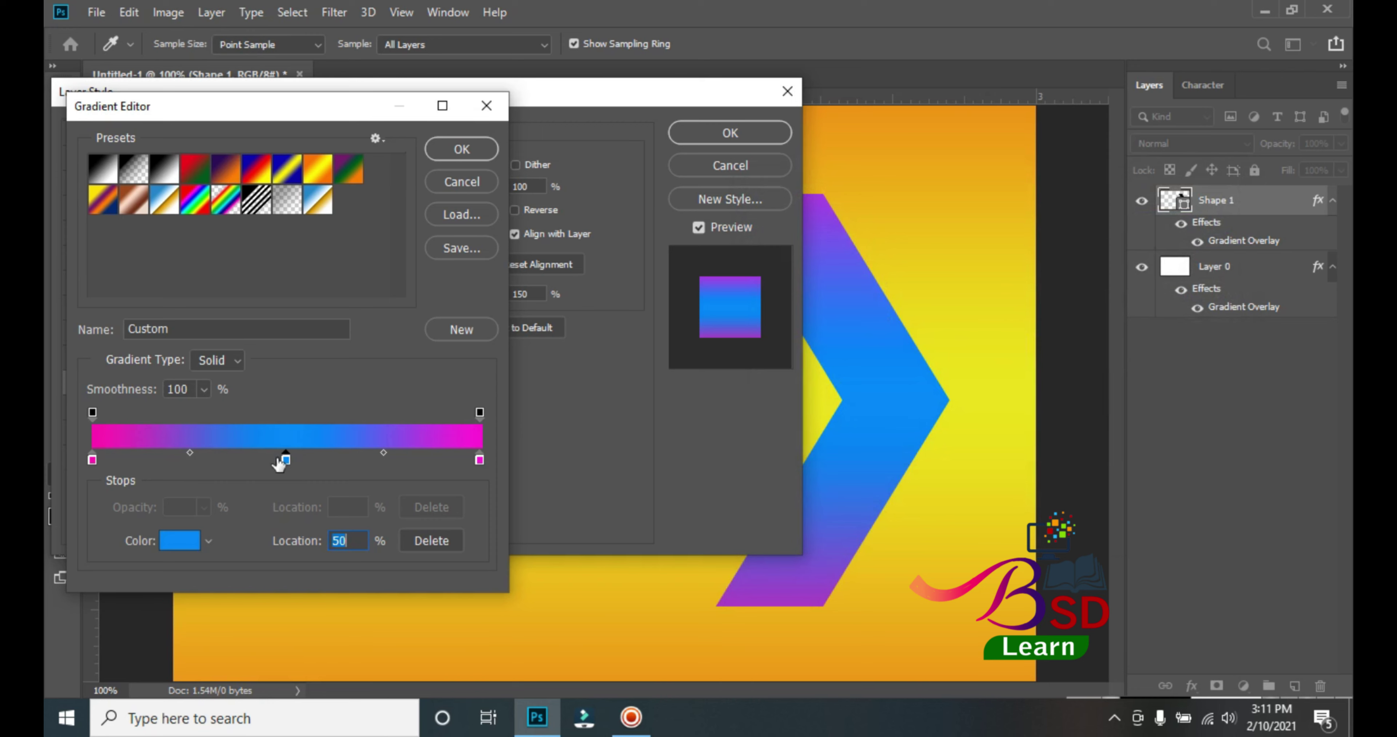
# - Add two extra blue stops, pull the magenta ends inward, and apply the gradient
pyautogui.click(265, 461)
pyautogui.moveTo(306, 461); pyautogui.dragTo(292, 464)
pyautogui.click(441, 462)
pyautogui.moveTo(442, 461); pyautogui.dragTo(418, 512)
pyautogui.moveTo(480, 462); pyautogui.dragTo(458, 465)
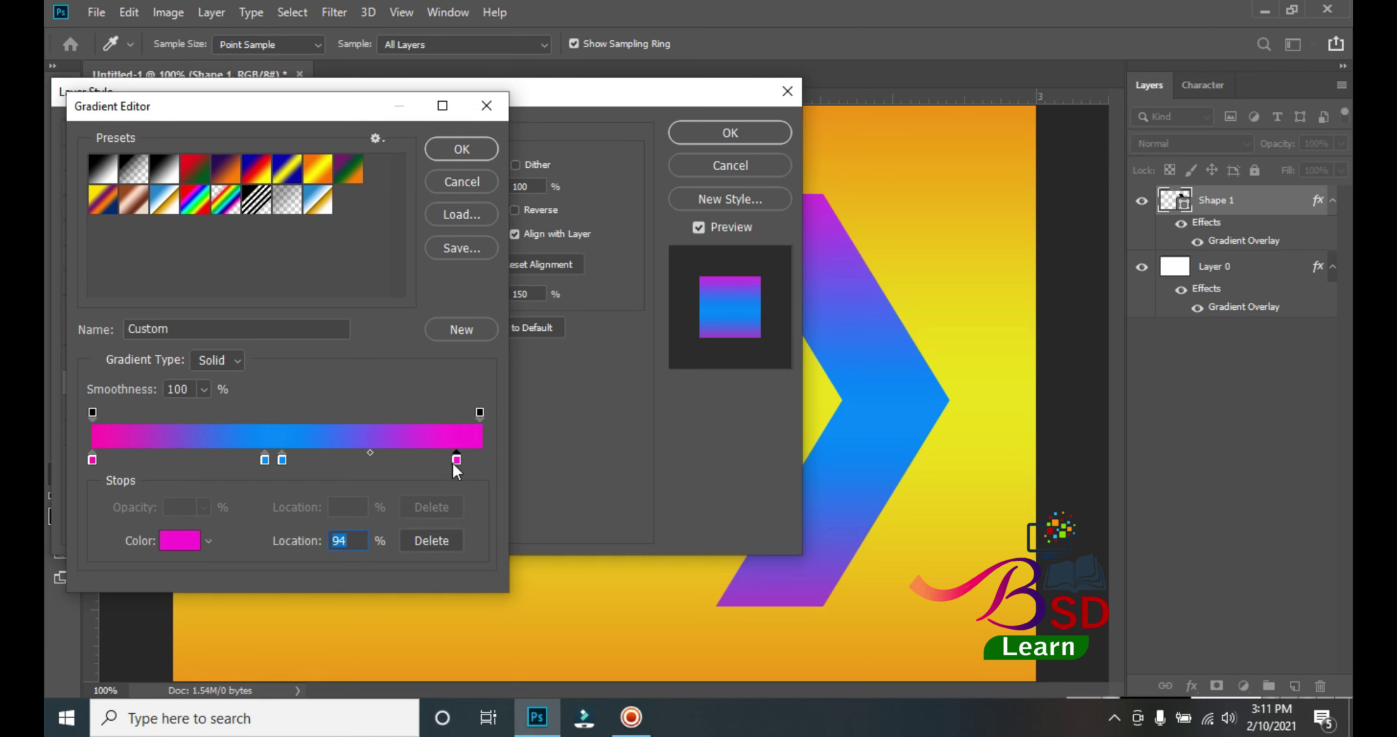
pyautogui.moveTo(438, 460); pyautogui.dragTo(425, 460)
pyautogui.moveTo(93, 460); pyautogui.dragTo(146, 460)
pyautogui.click(462, 150)
pyautogui.click(730, 133)
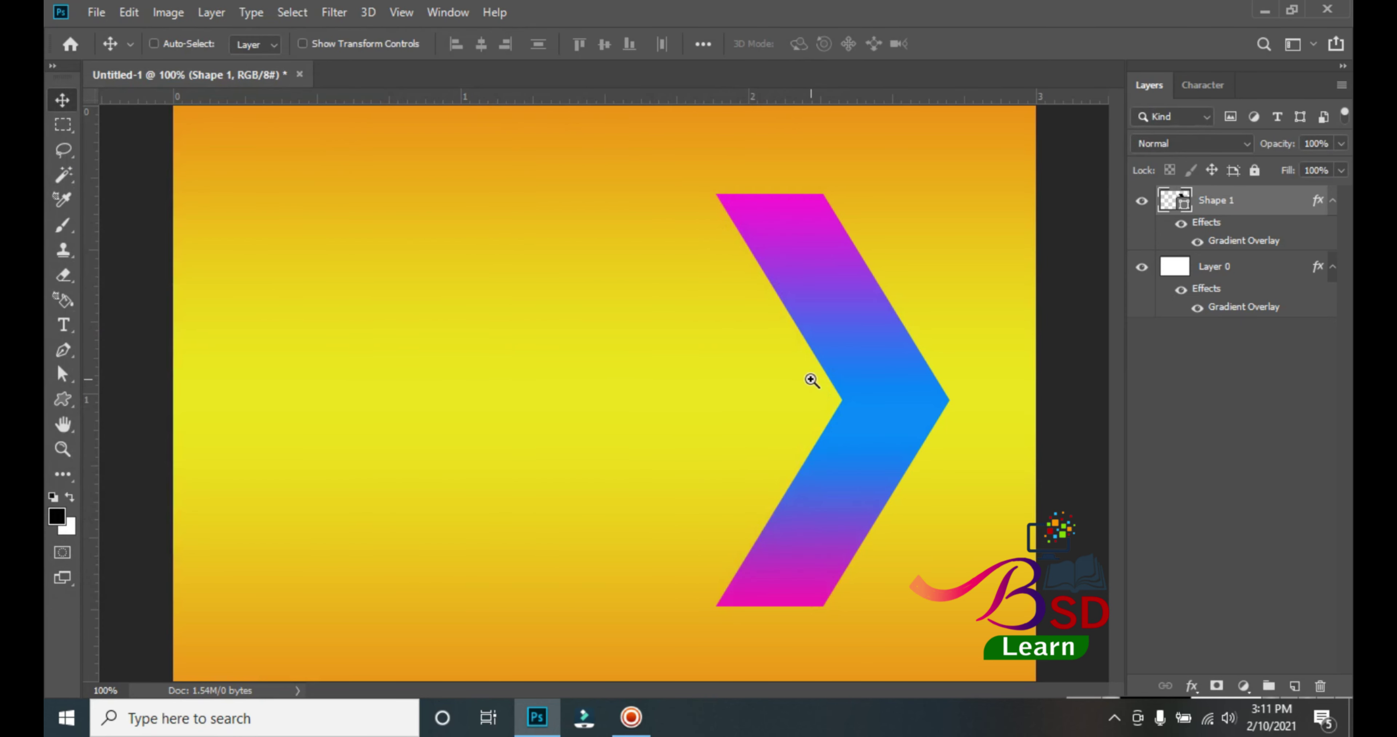
# - Duplicate the chevron as Shape 1 copy, place both side by side, and minimize Photoshop
pyautogui.hotkey('ctrl', '-')
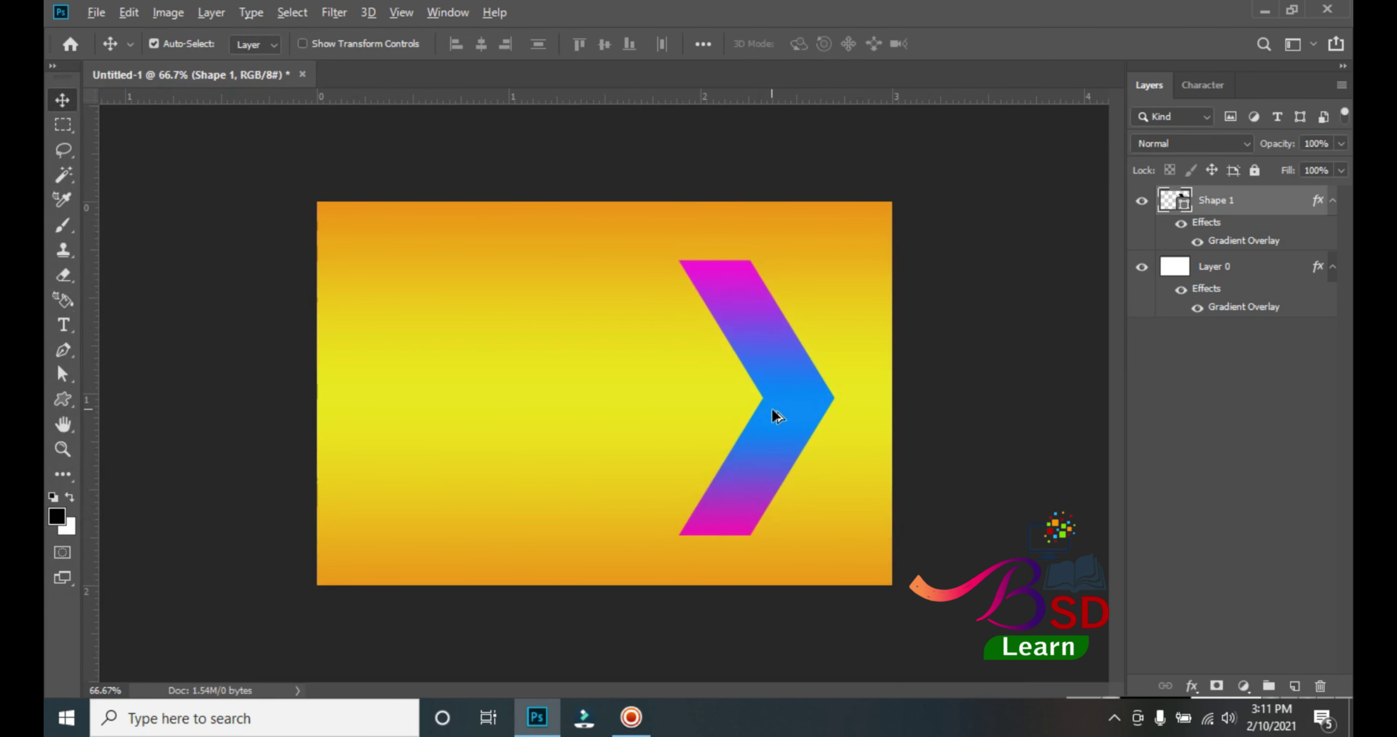
pyautogui.moveTo(1261, 211); pyautogui.dragTo(1296, 686)
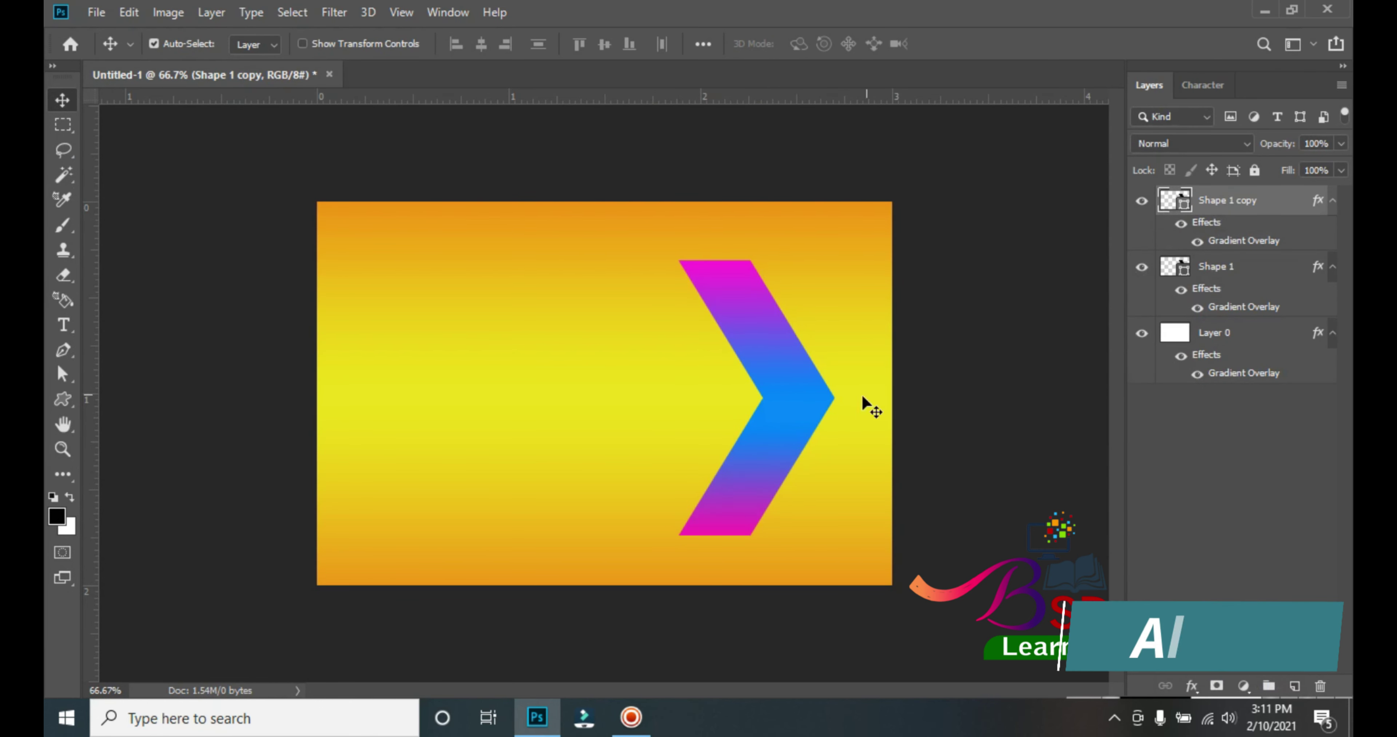
pyautogui.moveTo(766, 408)
pyautogui.mouseDown()
pyautogui.moveTo(684, 406)
pyautogui.moveTo(837, 401)
pyautogui.mouseUp()
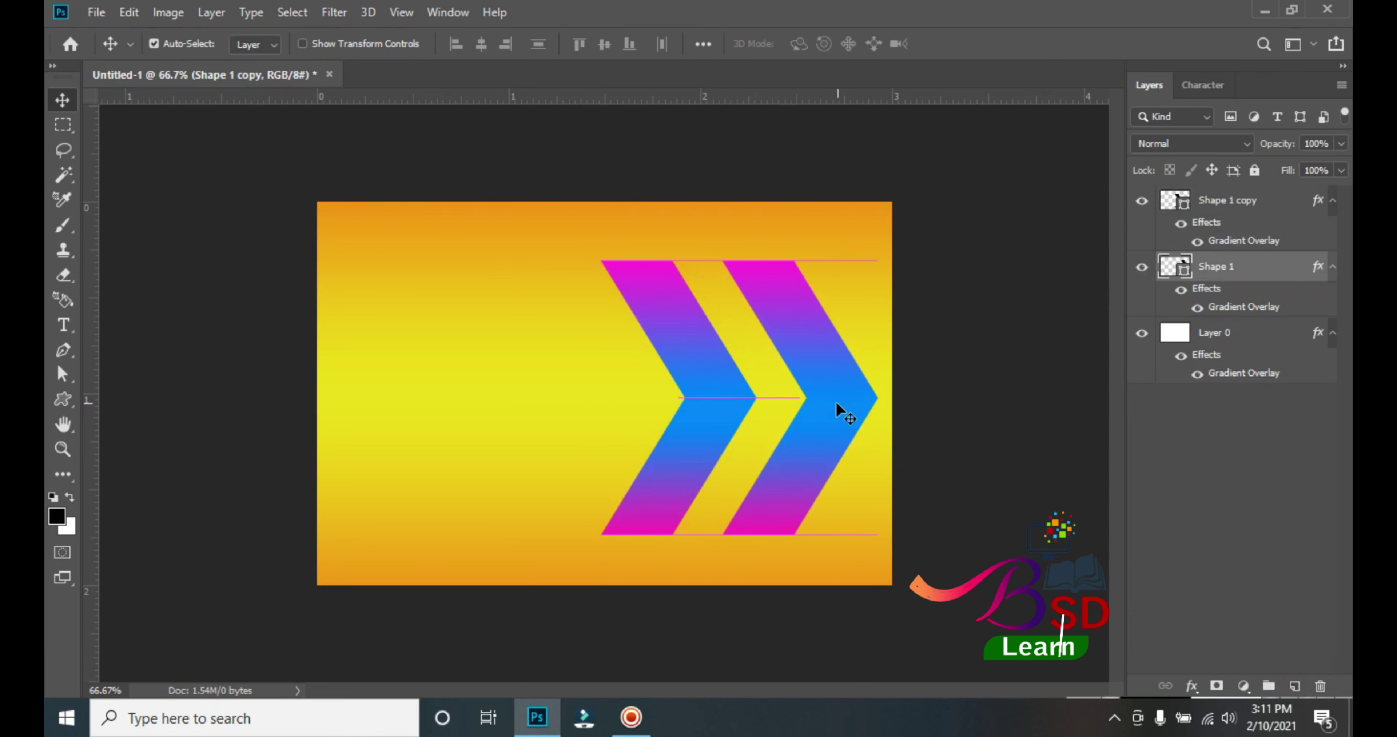
pyautogui.moveTo(726, 401); pyautogui.dragTo(754, 404)
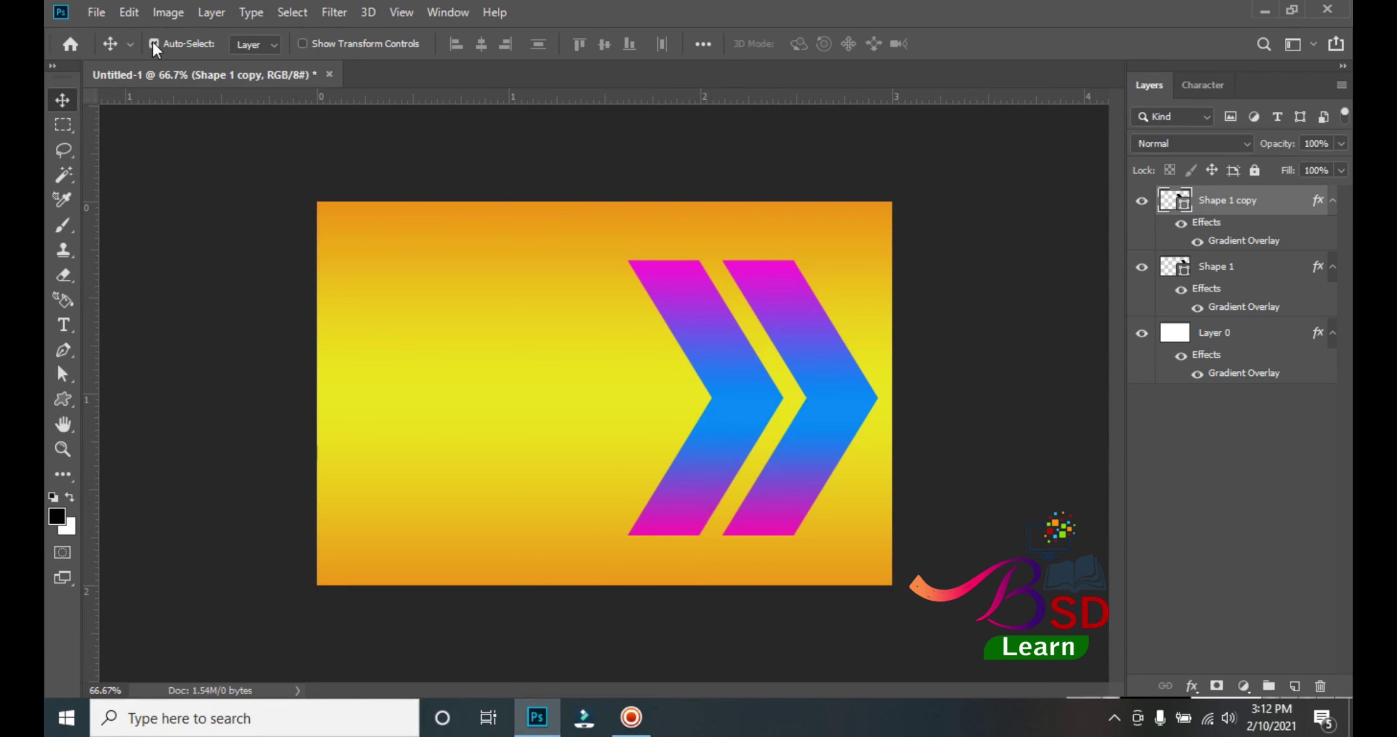
pyautogui.click(1261, 12)
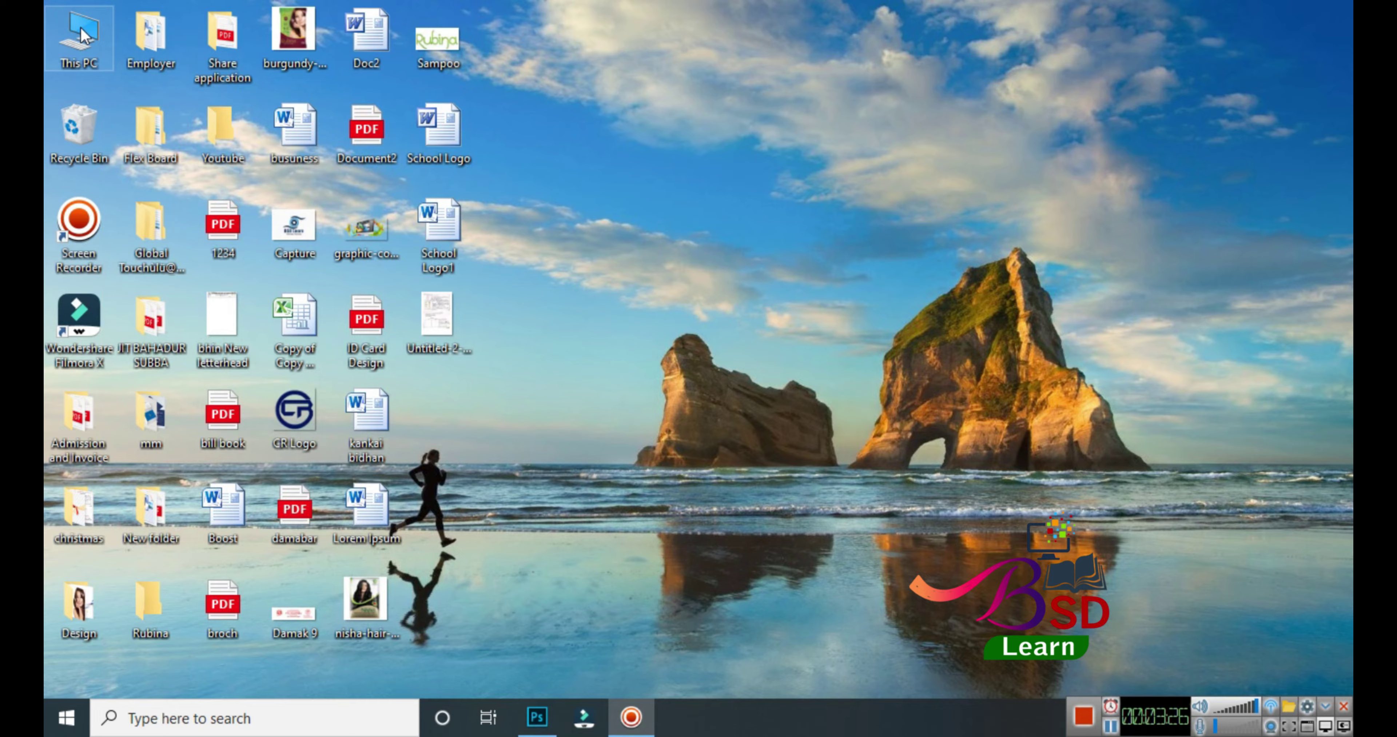
# - Browse to OS (E:) > Design > logo and select the New logo image
pyautogui.doubleClick(83, 35)
pyautogui.doubleClick(540, 368)
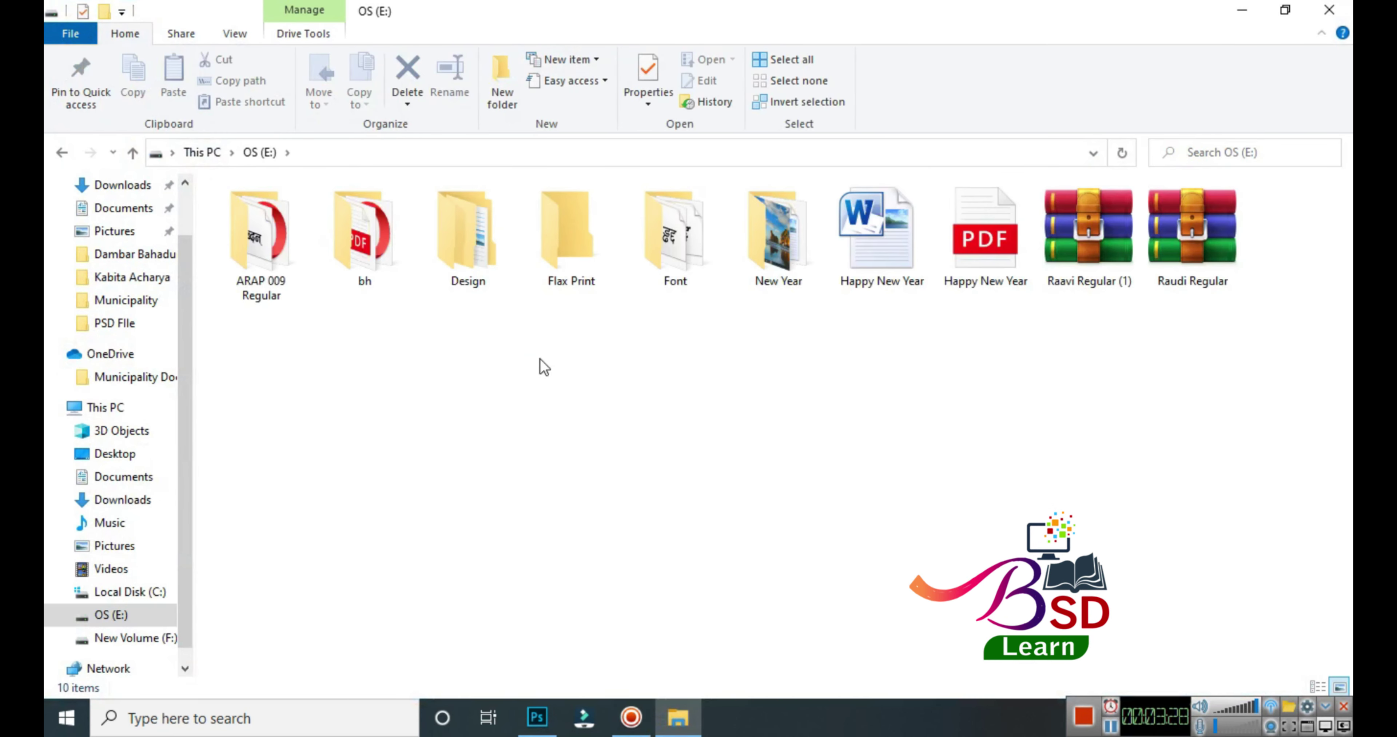
pyautogui.doubleClick(478, 271)
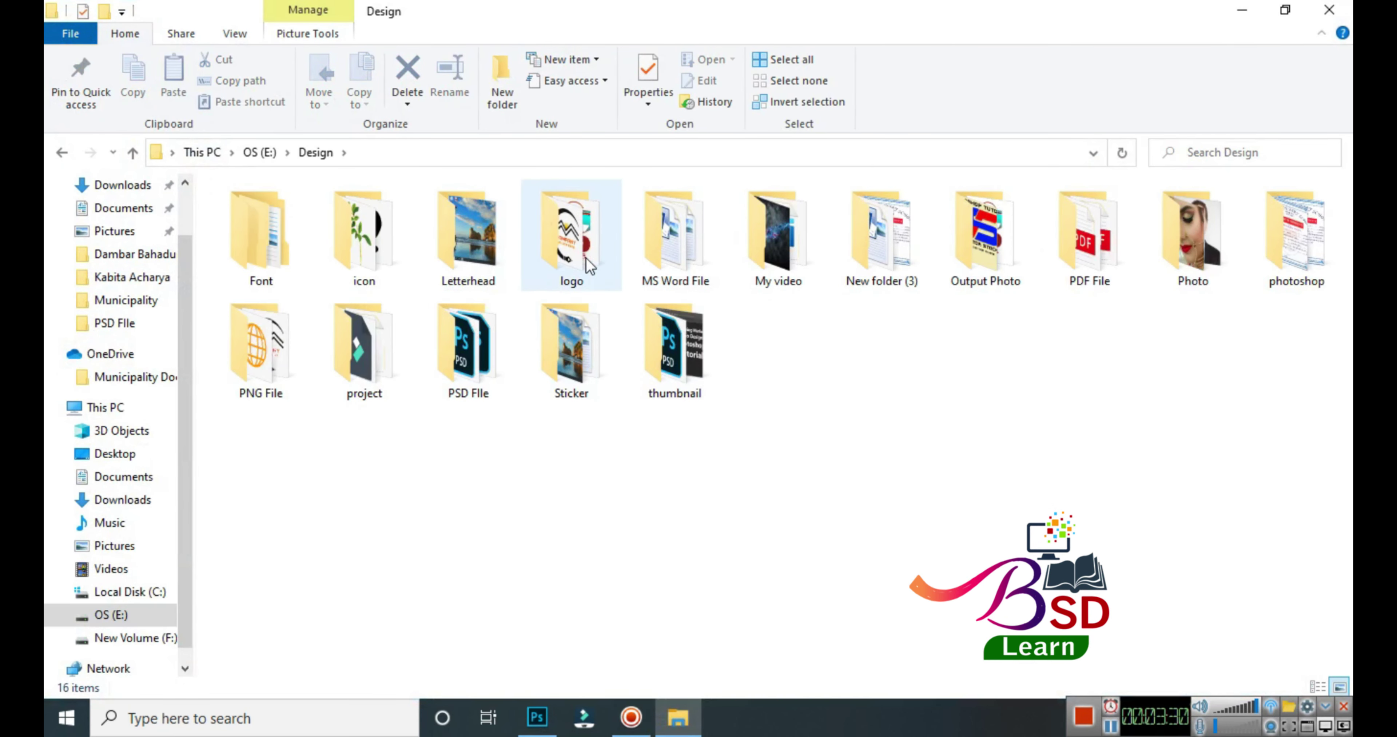
pyautogui.doubleClick(543, 247)
pyautogui.click(774, 228)
# - Drop the New logo image onto the card and scale it down
pyautogui.click(537, 717)
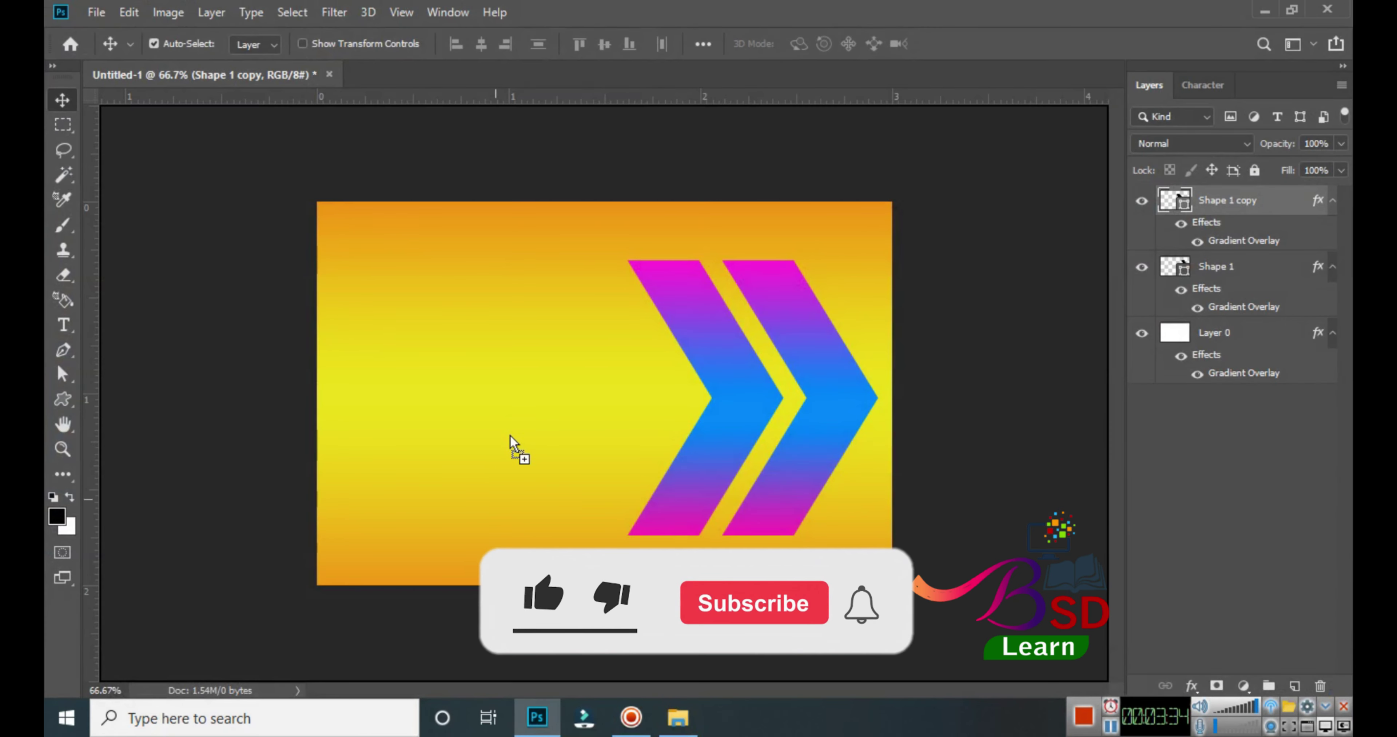
pyautogui.moveTo(505, 401); pyautogui.dragTo(602, 414)
pyautogui.moveTo(530, 370); pyautogui.dragTo(439, 350)
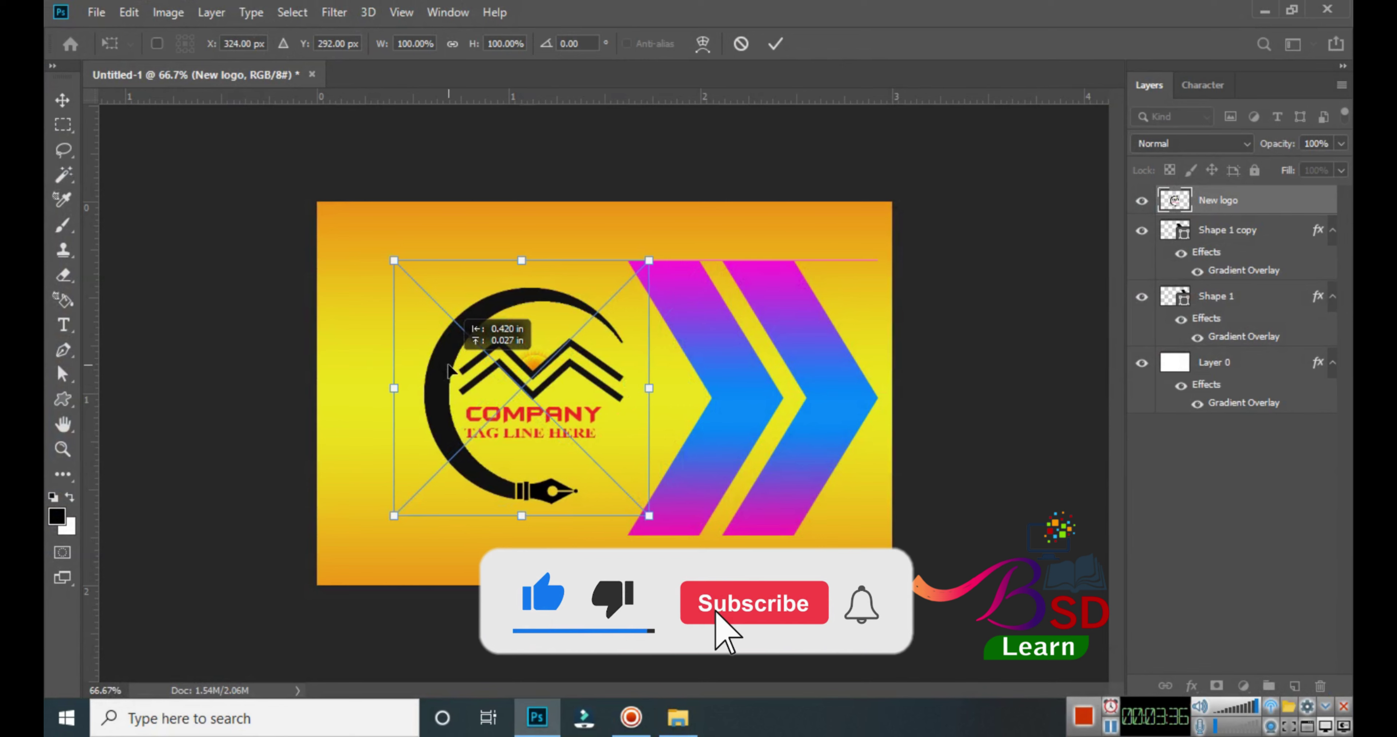
pyautogui.moveTo(384, 240); pyautogui.dragTo(456, 333)
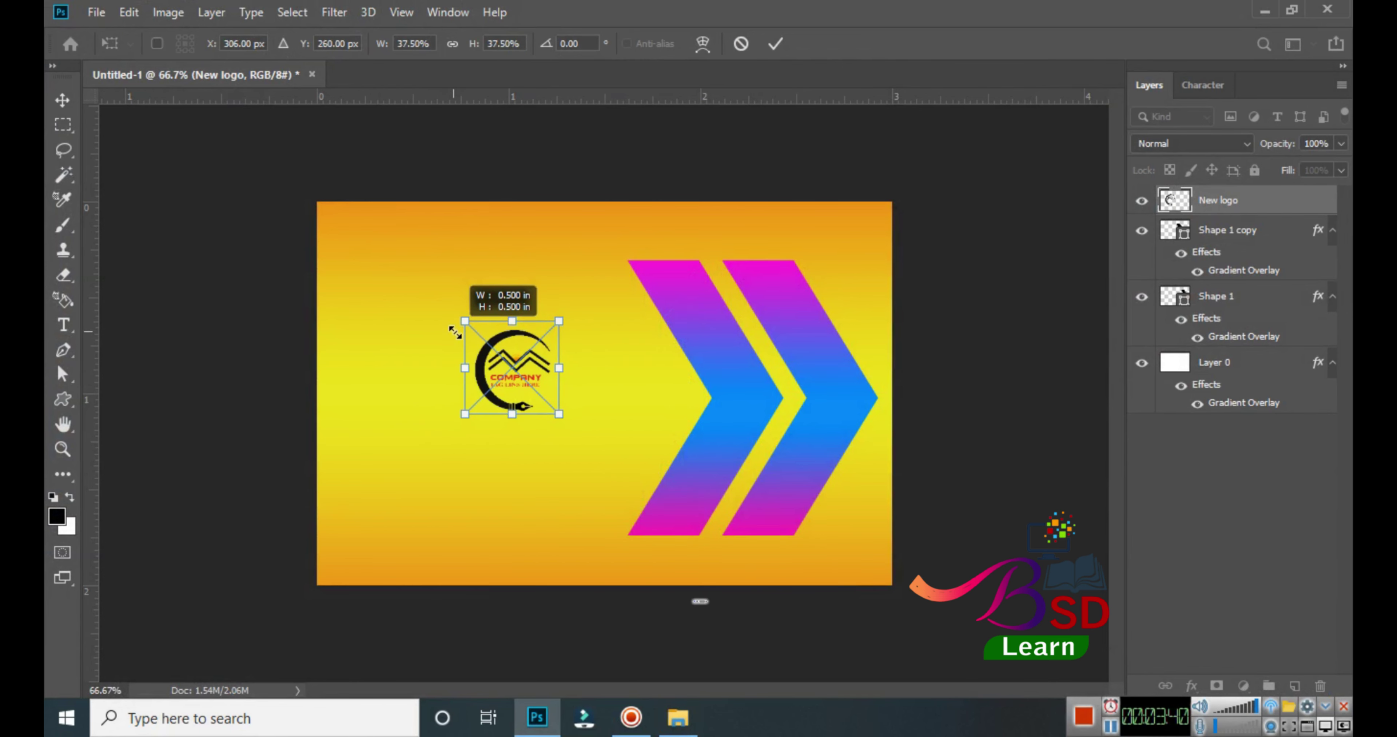
pyautogui.press('Return')
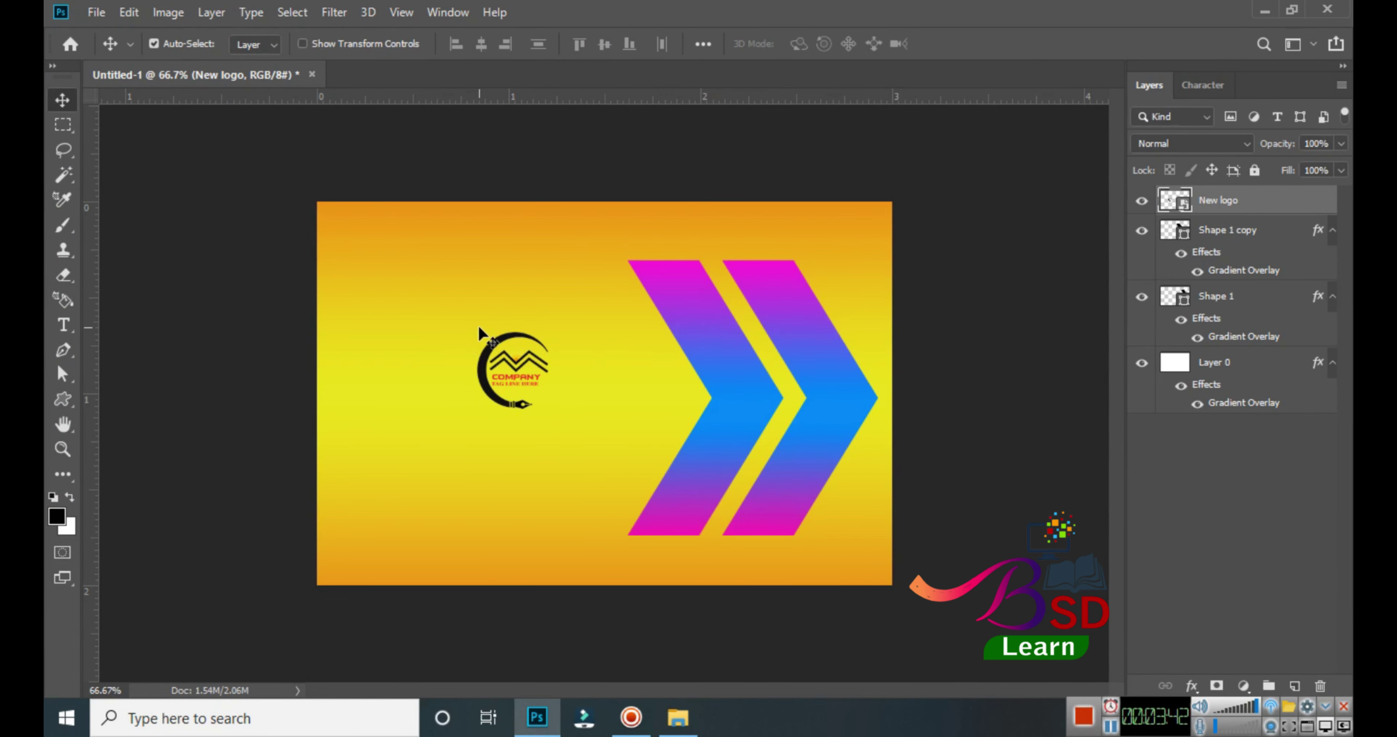
# - Enlarge the logo slightly and nudge it up into the card's upper left
pyautogui.moveTo(512, 350); pyautogui.dragTo(503, 322)
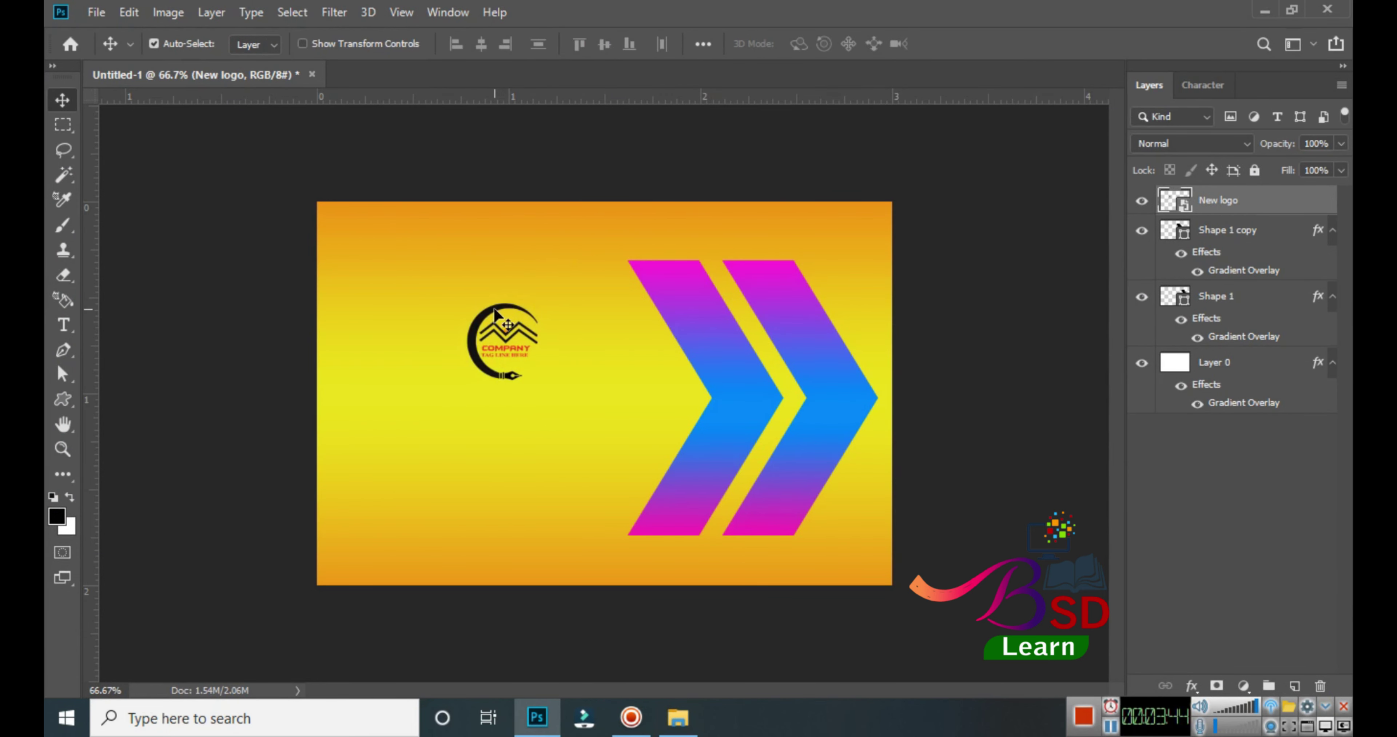
pyautogui.keyDown('ctrl'); pyautogui.click(495, 309); pyautogui.keyUp('ctrl')
pyautogui.hotkey('ctrl', 't')
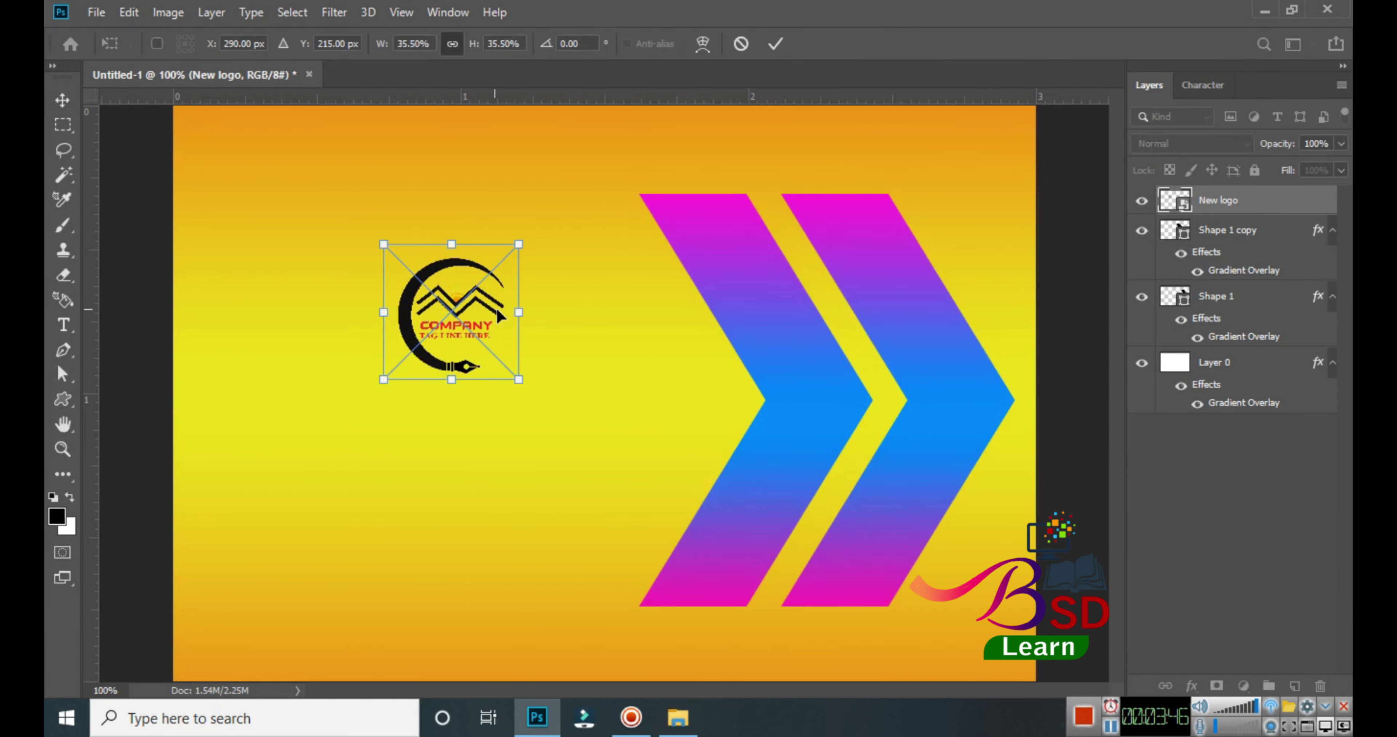
pyautogui.moveTo(516, 244); pyautogui.dragTo(572, 217)
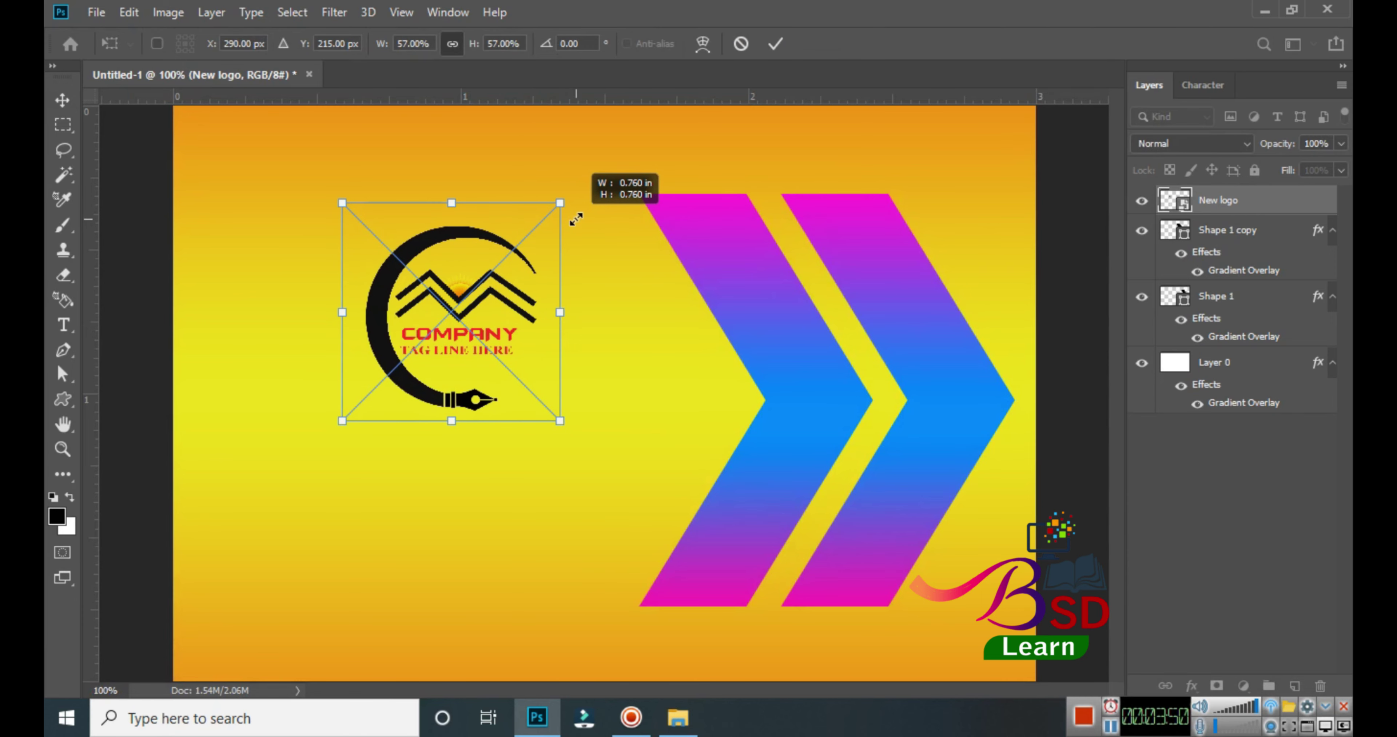
pyautogui.press('Return')
pyautogui.moveTo(474, 235)
pyautogui.mouseDown()
pyautogui.moveTo(472, 221)
pyautogui.moveTo(525, 208)
pyautogui.moveTo(447, 210)
pyautogui.moveTo(473, 209)
pyautogui.mouseUp()
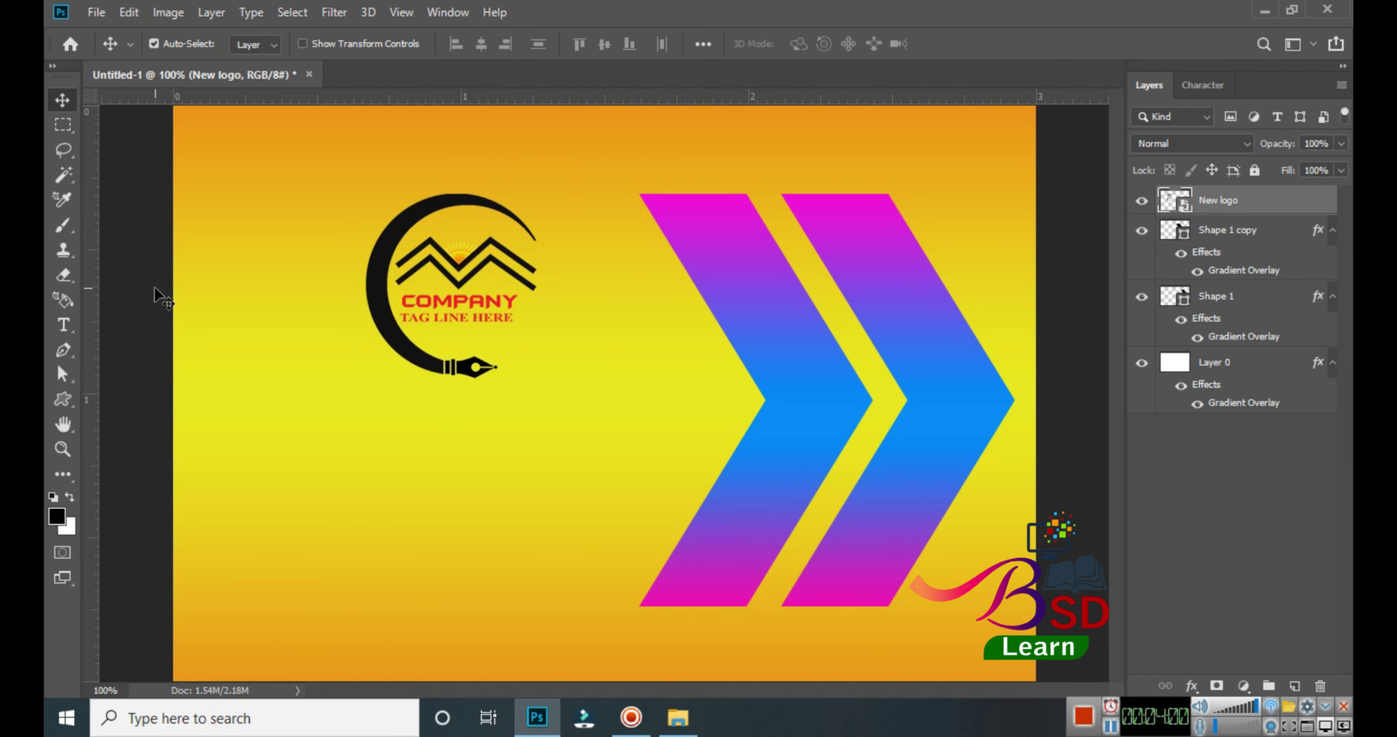
# - Type 'Company Name Here' and move it just below the logo
pyautogui.click(443, 480)
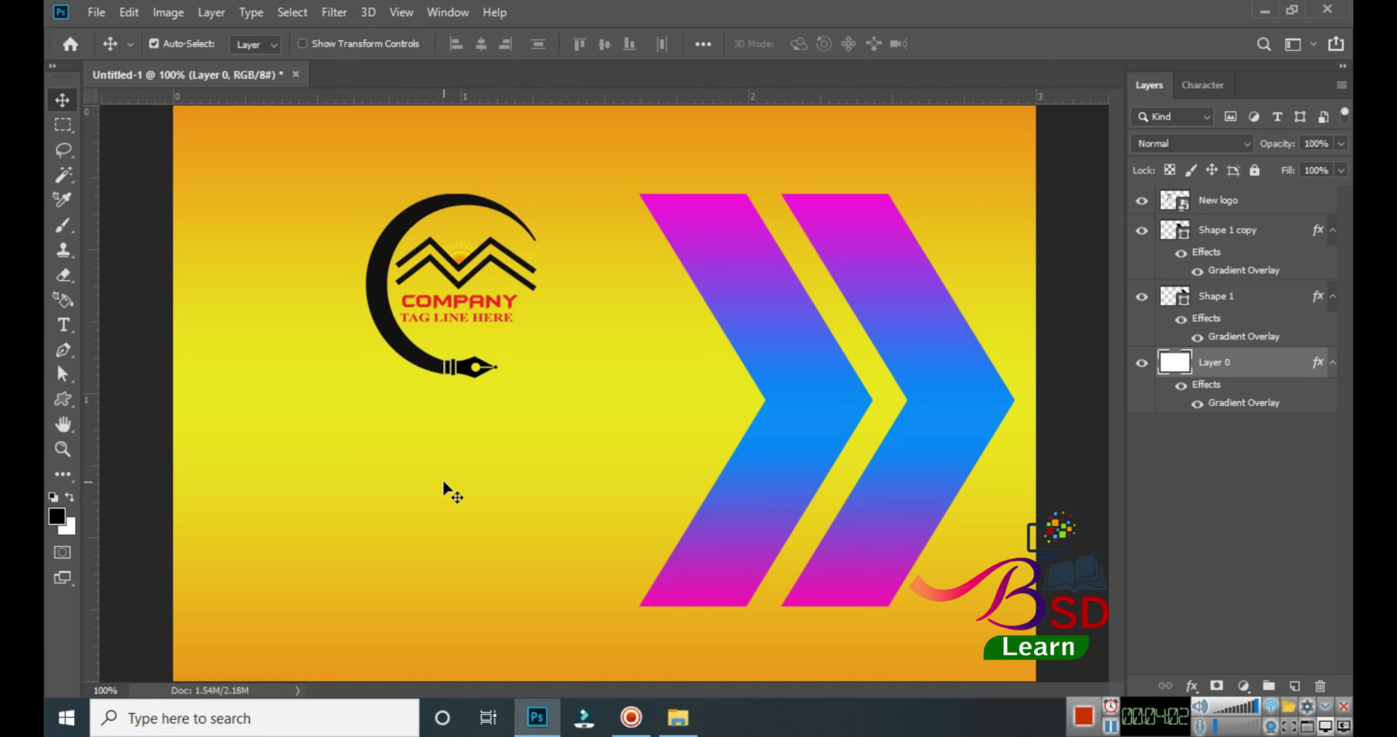
pyautogui.click(1215, 544)
pyautogui.click(59, 324)
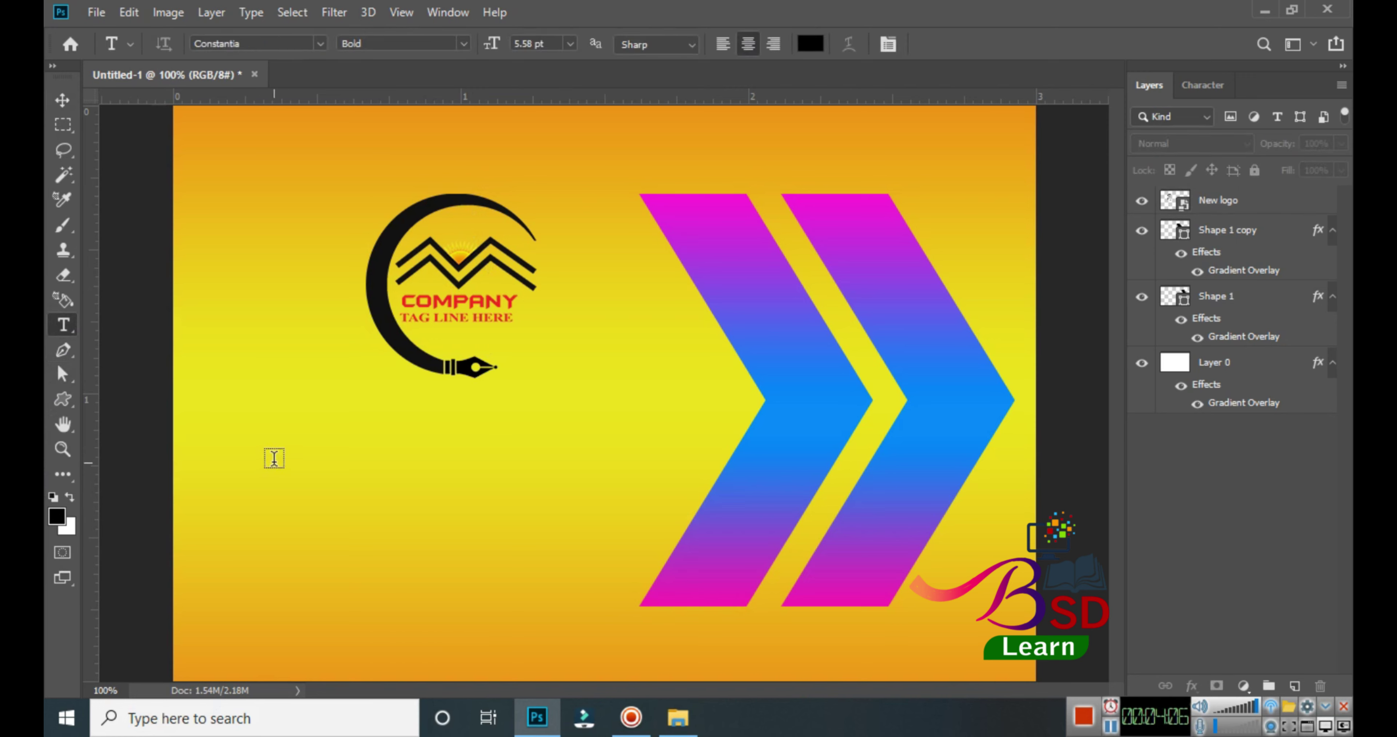
pyautogui.click(283, 456)
pyautogui.write('Company Name Here')
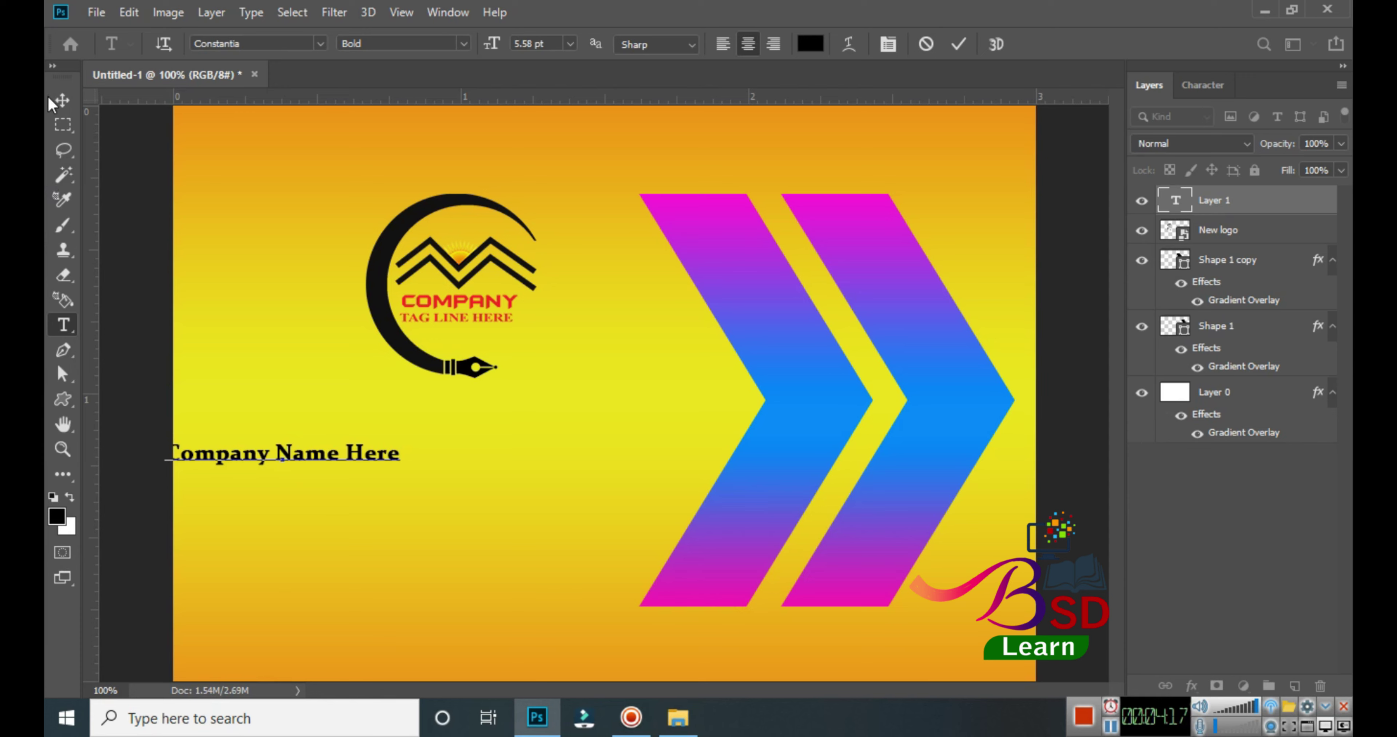
pyautogui.click(48, 98)
pyautogui.moveTo(312, 457); pyautogui.dragTo(426, 442)
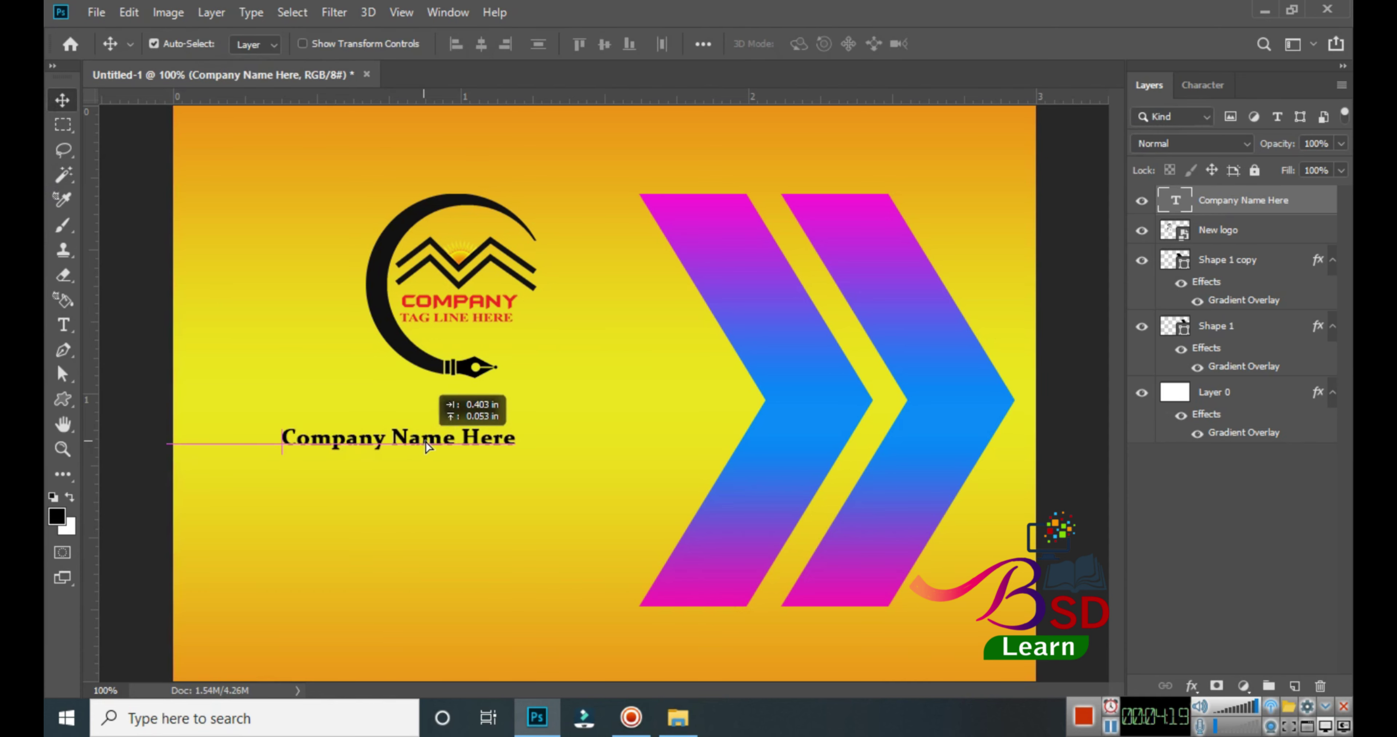
# - Scale up the company name text and shift it slightly right
pyautogui.hotkey('ctrl', 't')
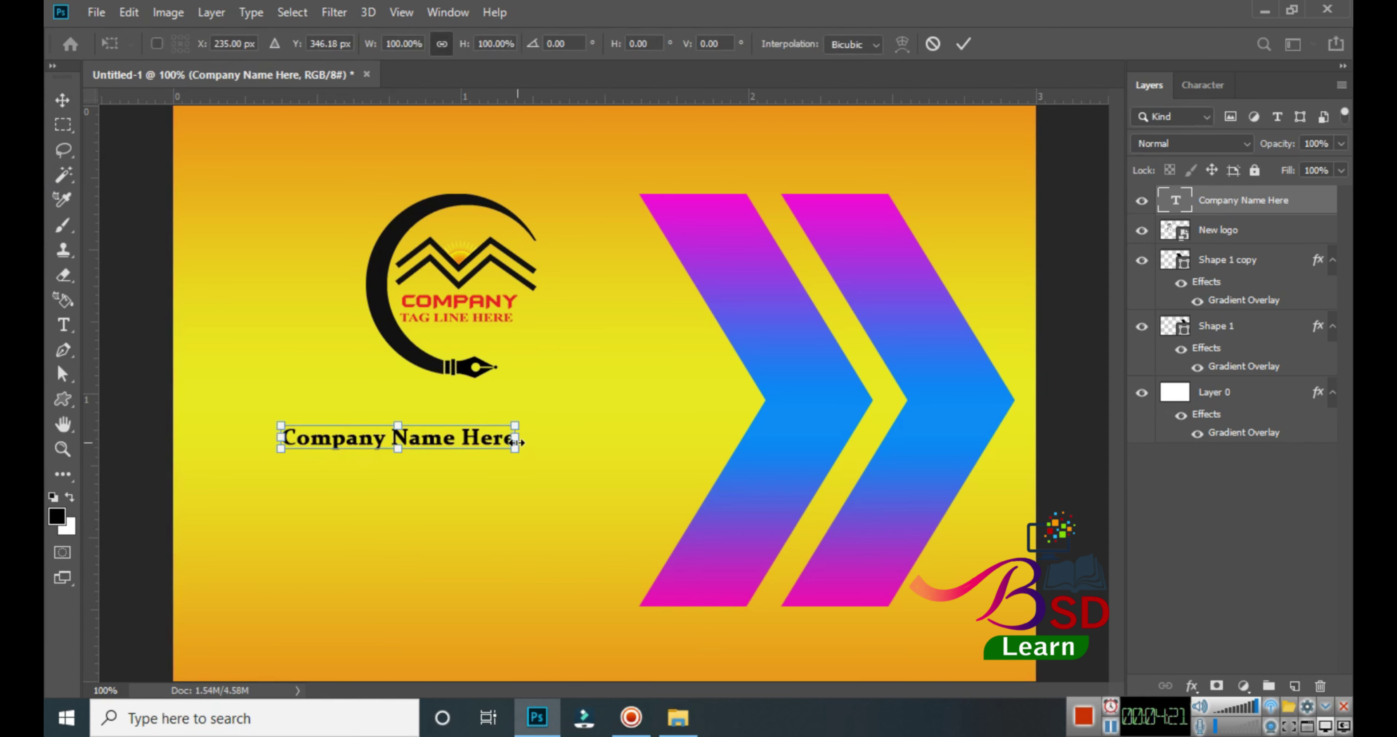
pyautogui.moveTo(515, 448); pyautogui.dragTo(608, 485)
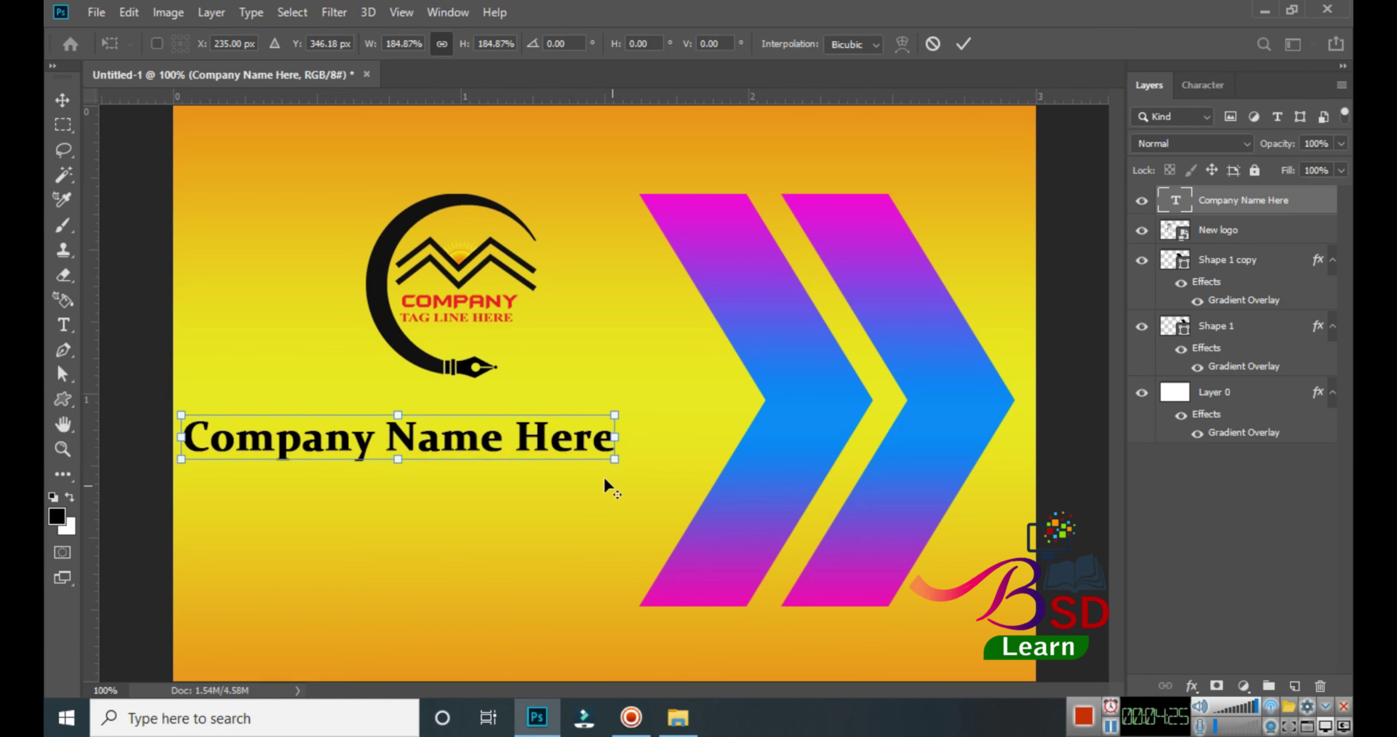
pyautogui.moveTo(555, 439)
pyautogui.mouseDown()
pyautogui.moveTo(580, 426)
pyautogui.moveTo(684, 451)
pyautogui.mouseUp()
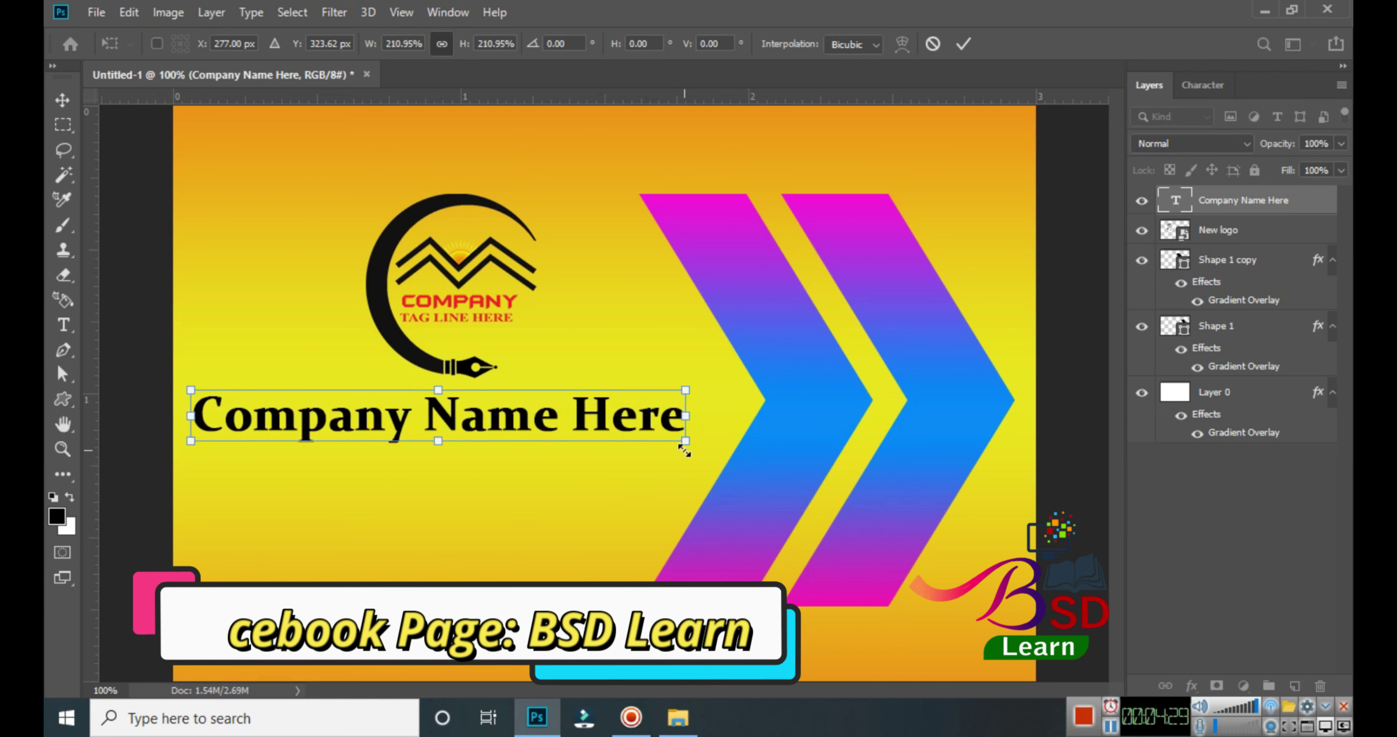
pyautogui.press('Return')
pyautogui.moveTo(435, 427); pyautogui.dragTo(466, 422)
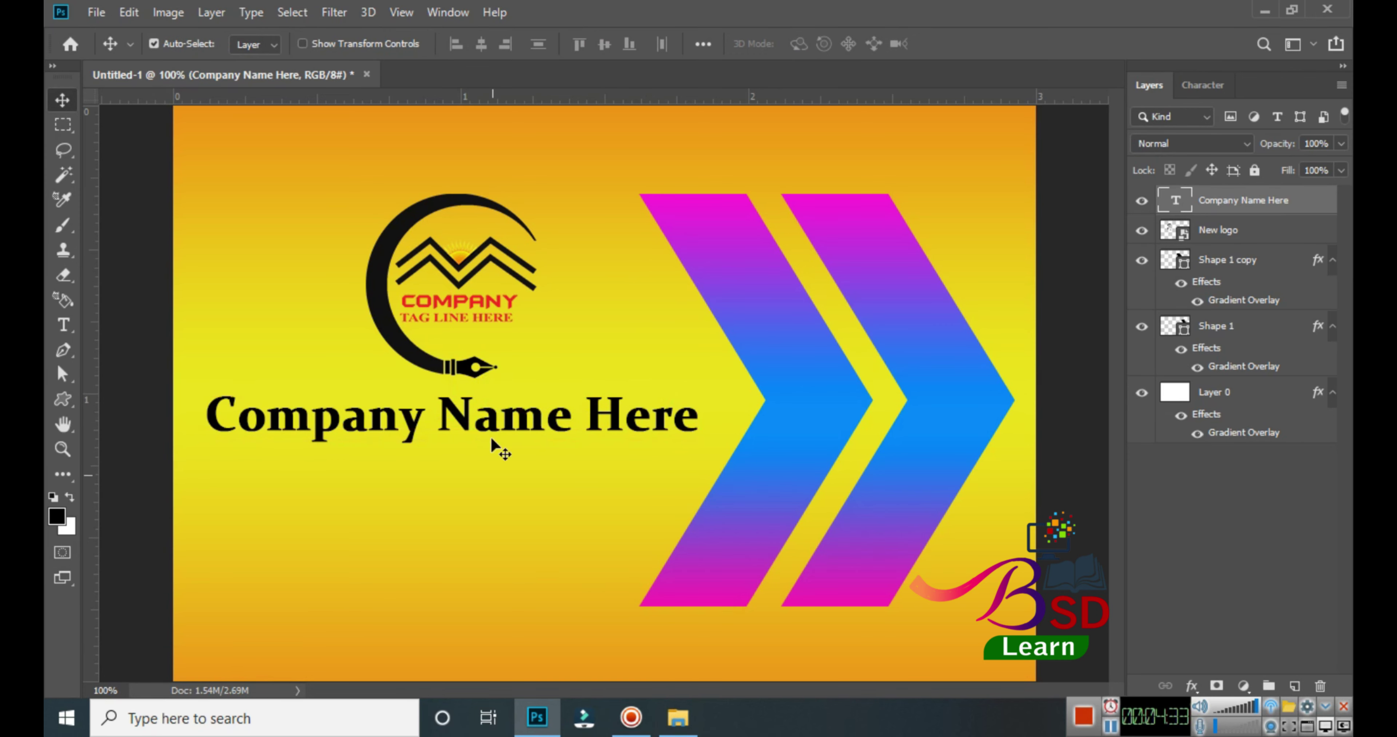
pyautogui.hotkey('ctrl', '-')
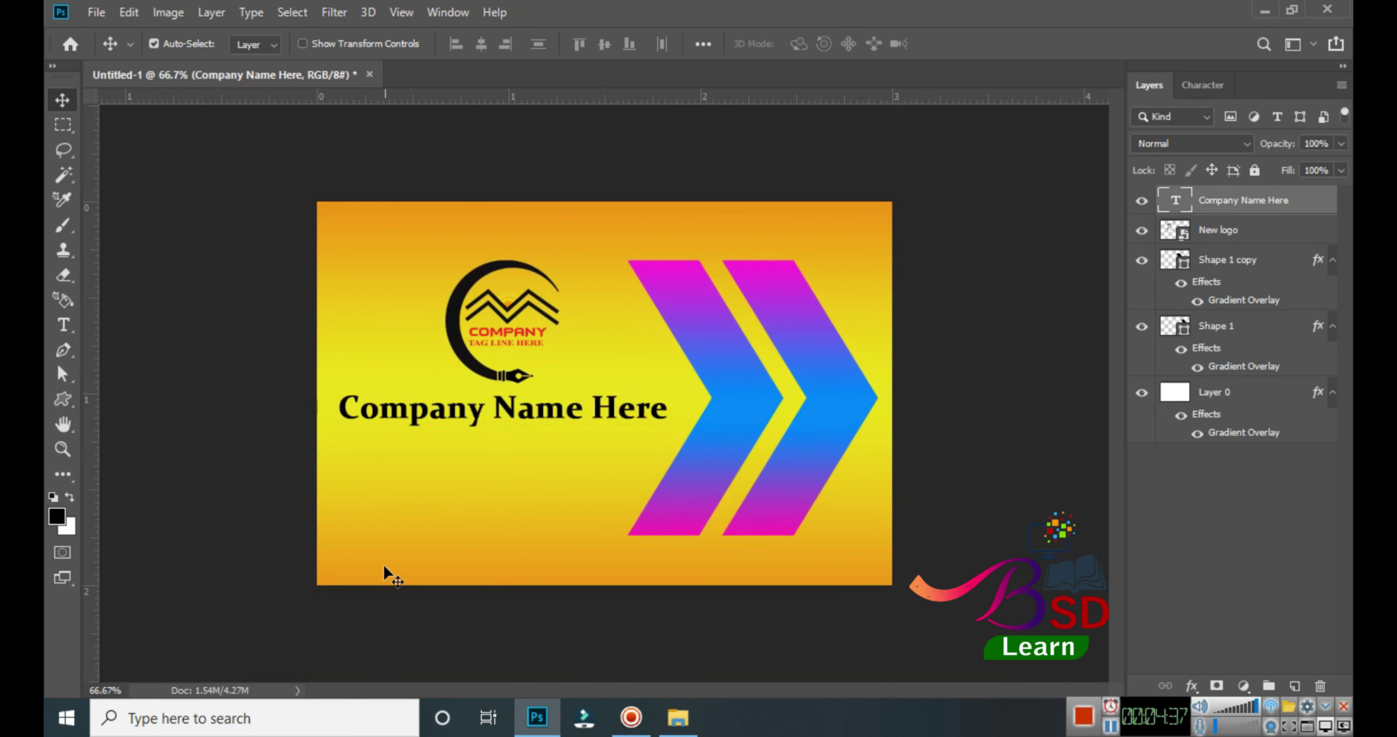
# - From Design > icon, select Call icon, Gmail icon and Untitled-2 and drag them into Photoshop
pyautogui.click(1264, 12)
pyautogui.click(142, 148)
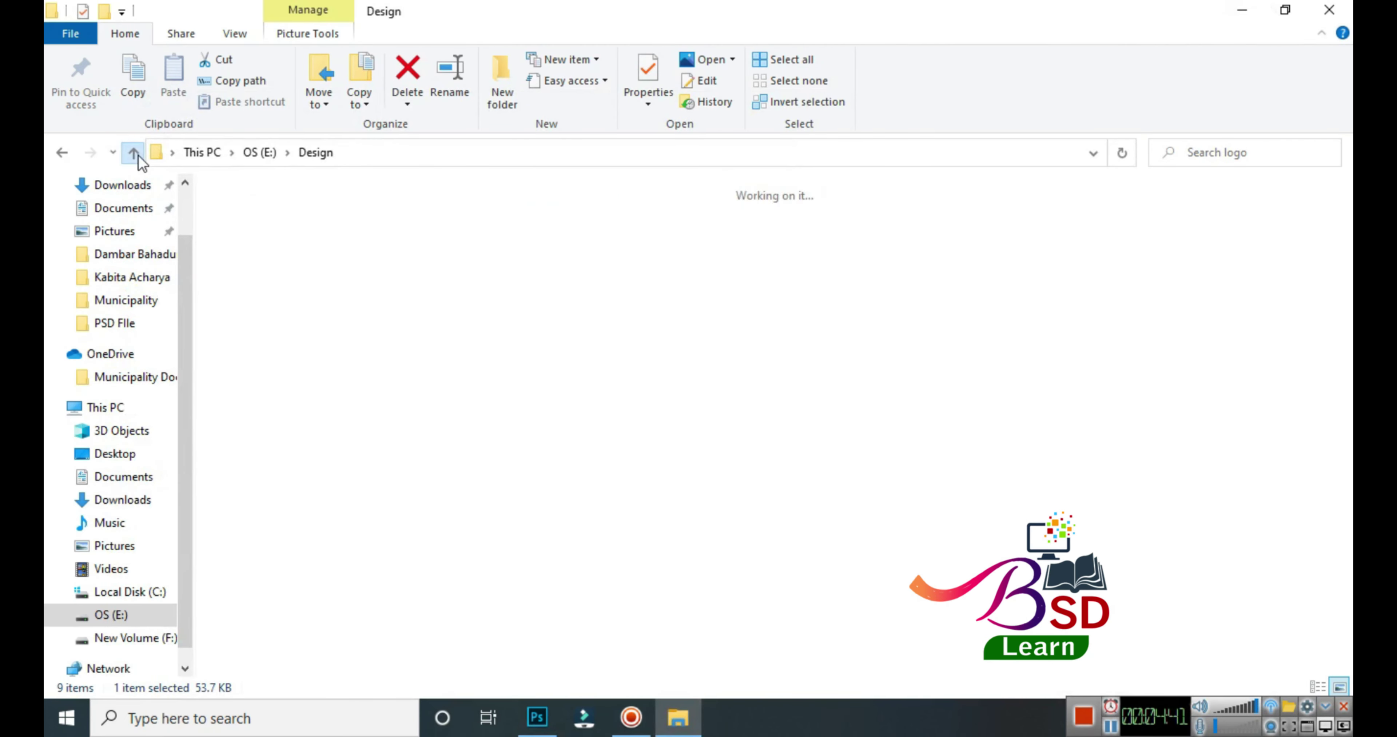
pyautogui.doubleClick(392, 261)
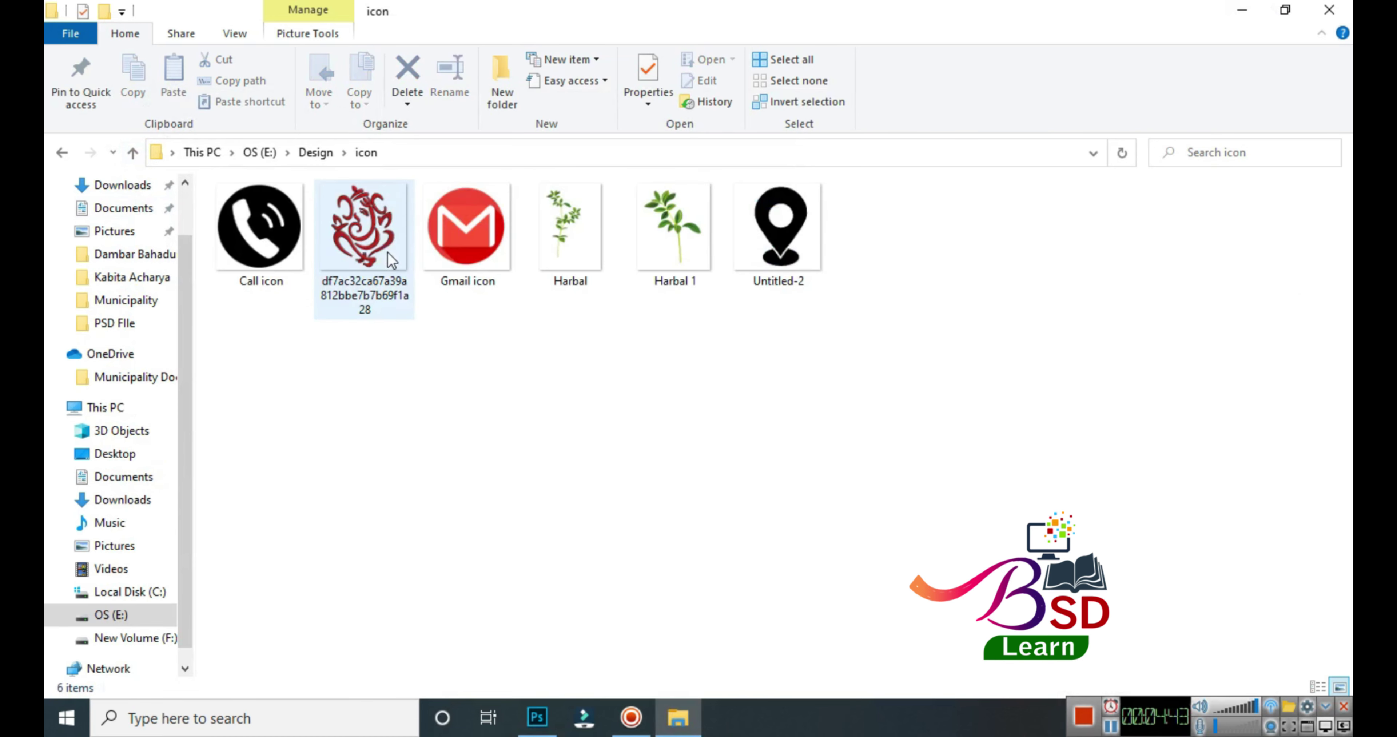
pyautogui.keyDown('shift'); pyautogui.click(478, 244); pyautogui.keyUp('shift')
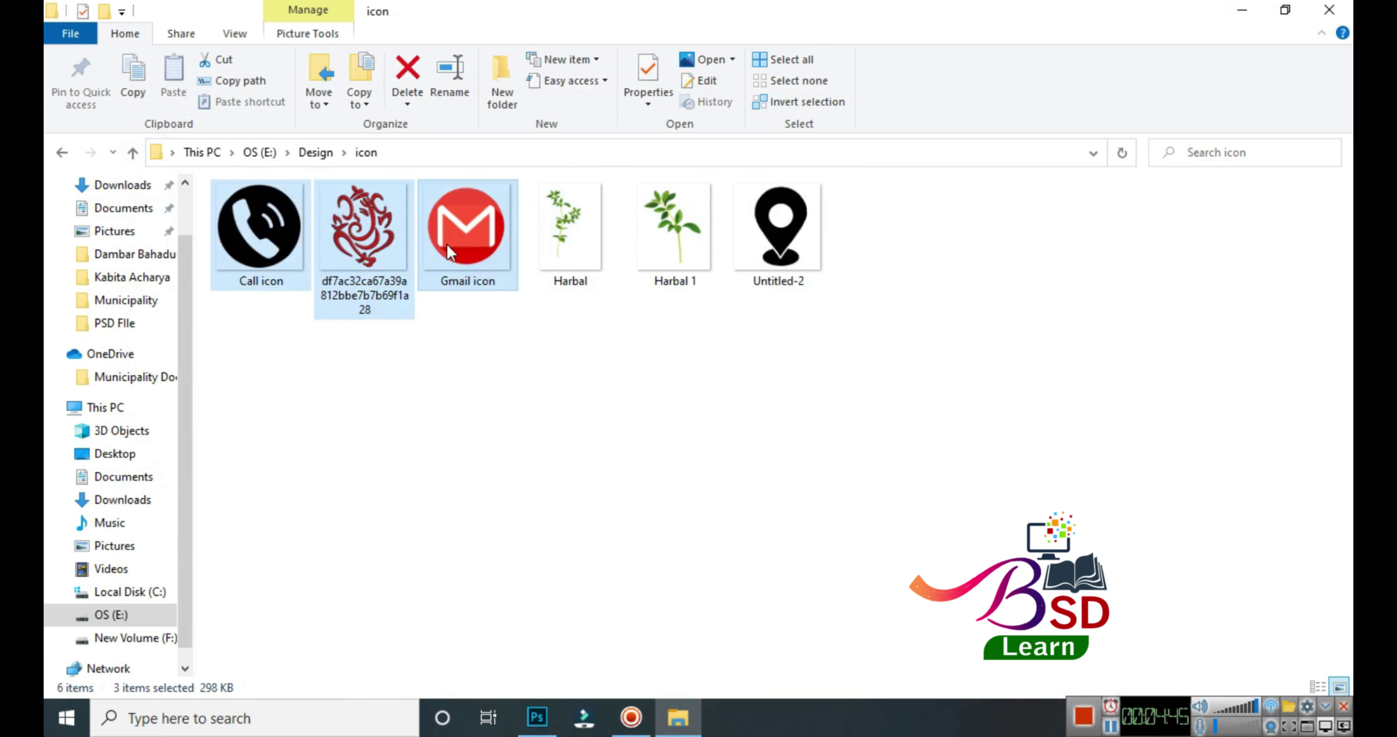
pyautogui.keyDown('ctrl'); pyautogui.click(391, 260); pyautogui.keyUp('ctrl')
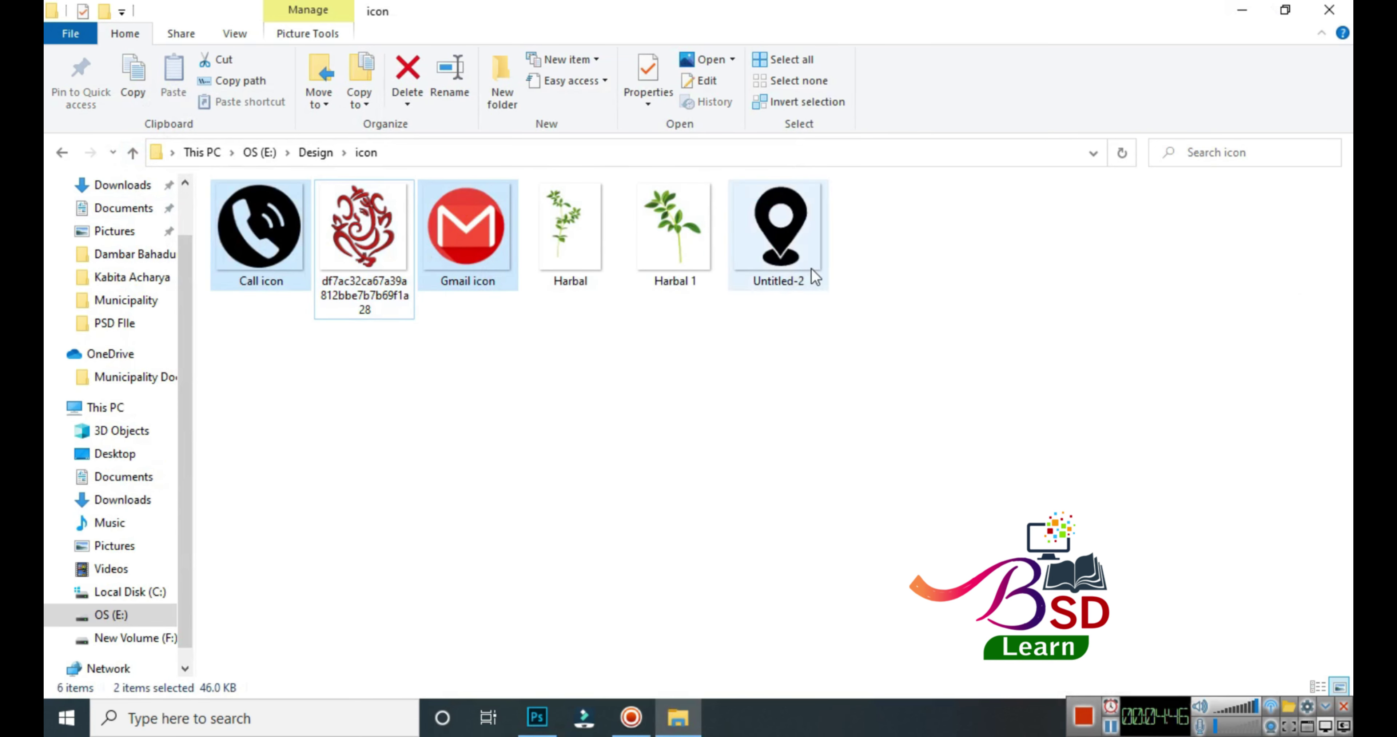
pyautogui.keyDown('ctrl'); pyautogui.click(785, 264); pyautogui.keyUp('ctrl')
pyautogui.moveTo(784, 252); pyautogui.dragTo(549, 722)
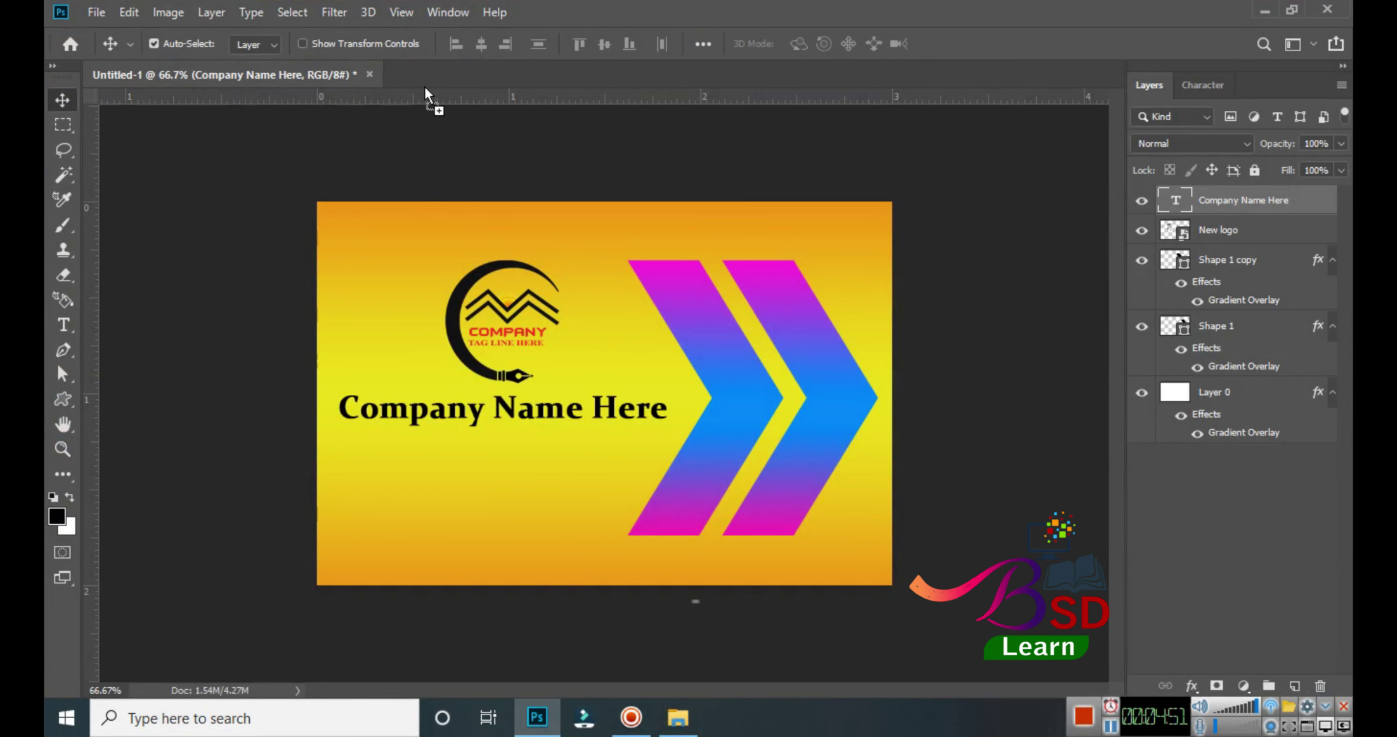
# - Open the three icons in Photoshop and place the Gmail icon on the card, scaled to about 25%
pyautogui.moveTo(548, 719); pyautogui.dragTo(427, 79)
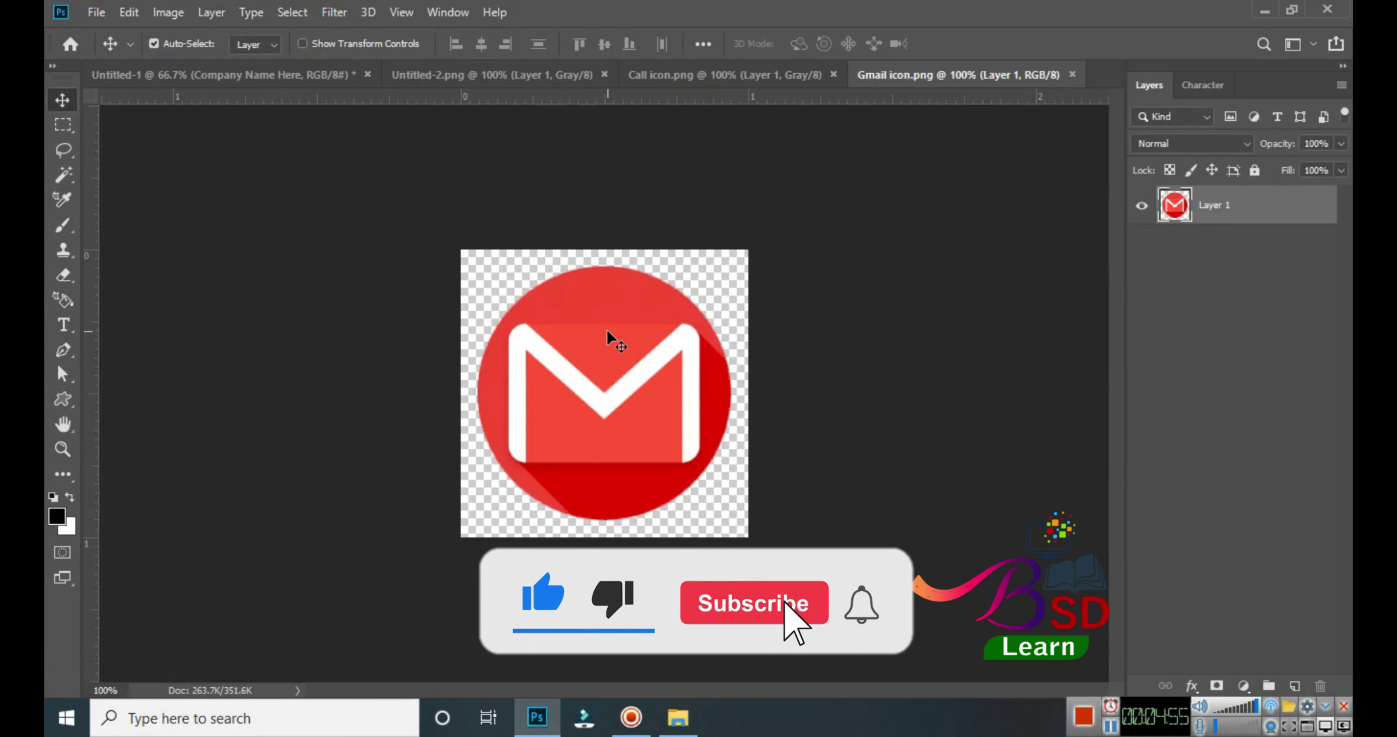
pyautogui.moveTo(618, 350)
pyautogui.mouseDown()
pyautogui.moveTo(404, 565)
pyautogui.moveTo(369, 511)
pyautogui.mouseUp()
pyautogui.hotkey('ctrl', 't')
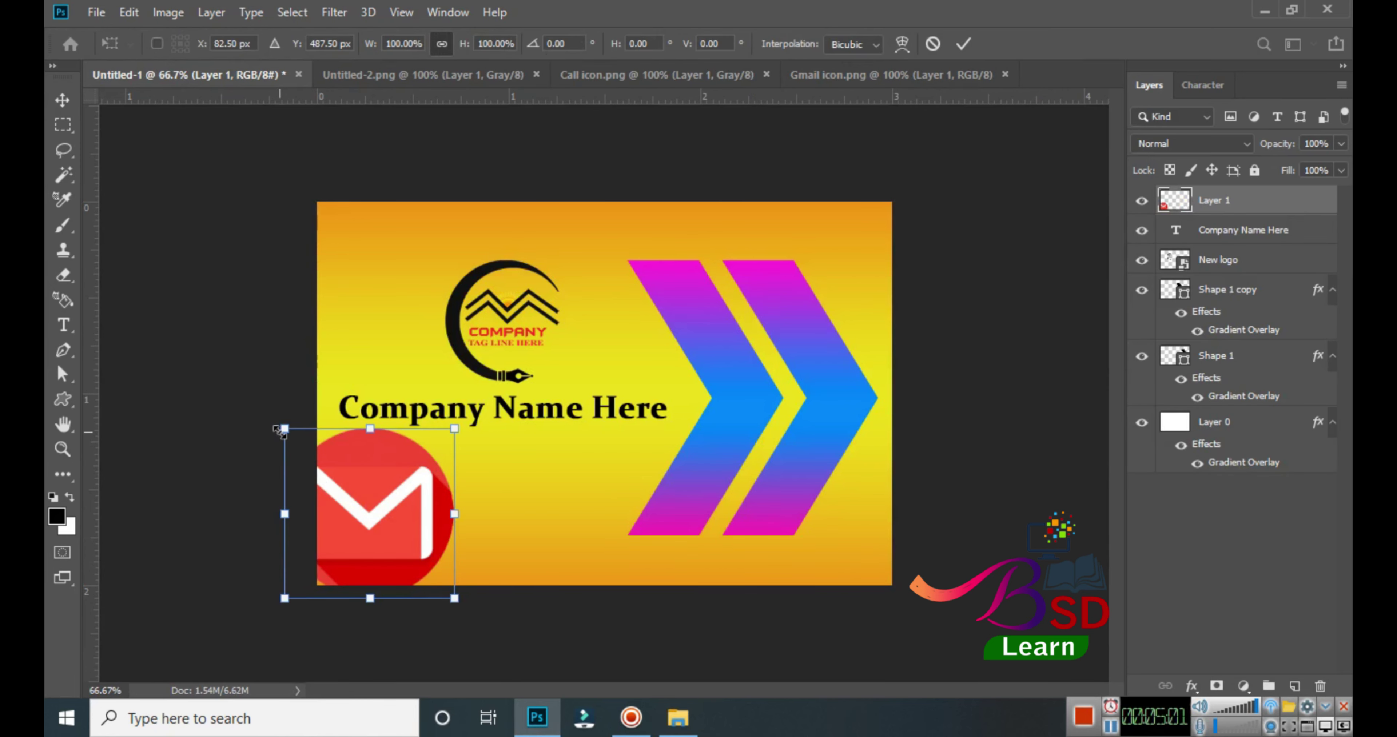
pyautogui.moveTo(280, 430); pyautogui.dragTo(349, 487)
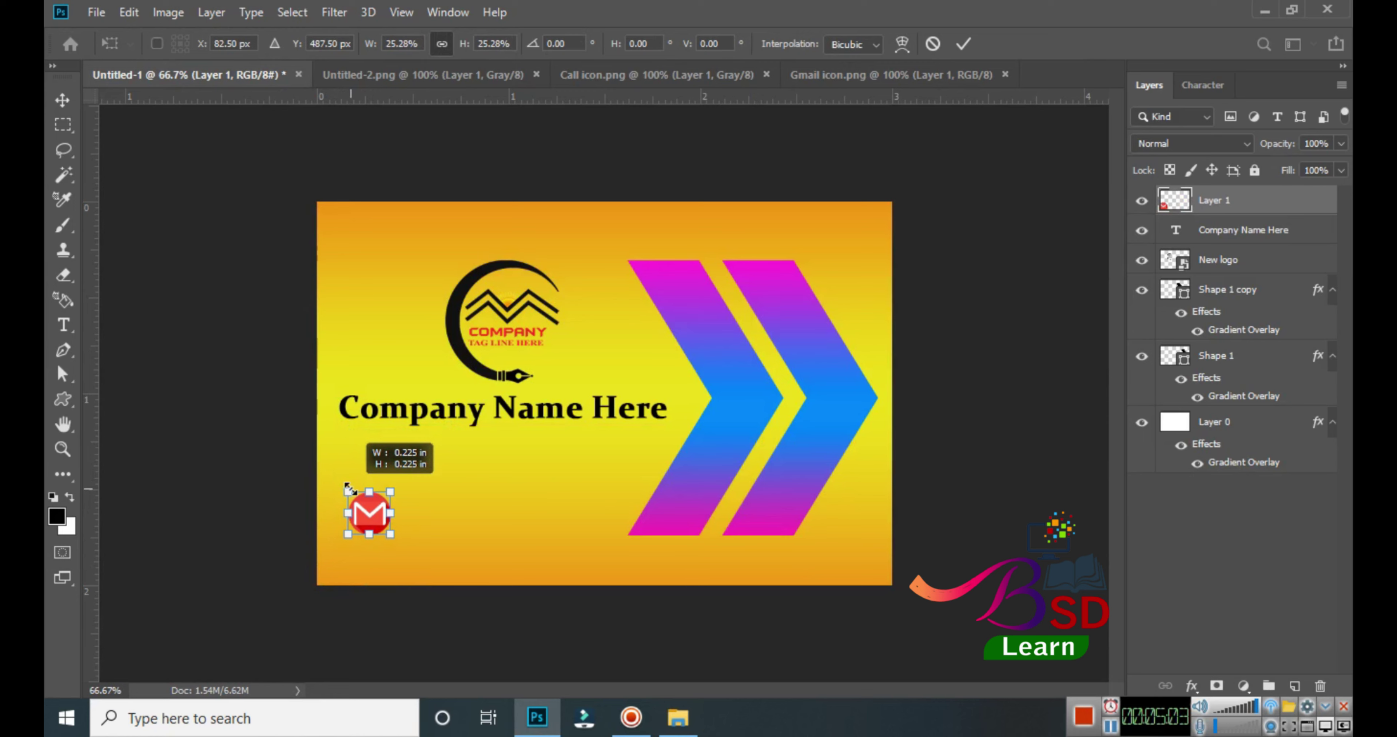
pyautogui.press('Return')
pyautogui.click(362, 512)
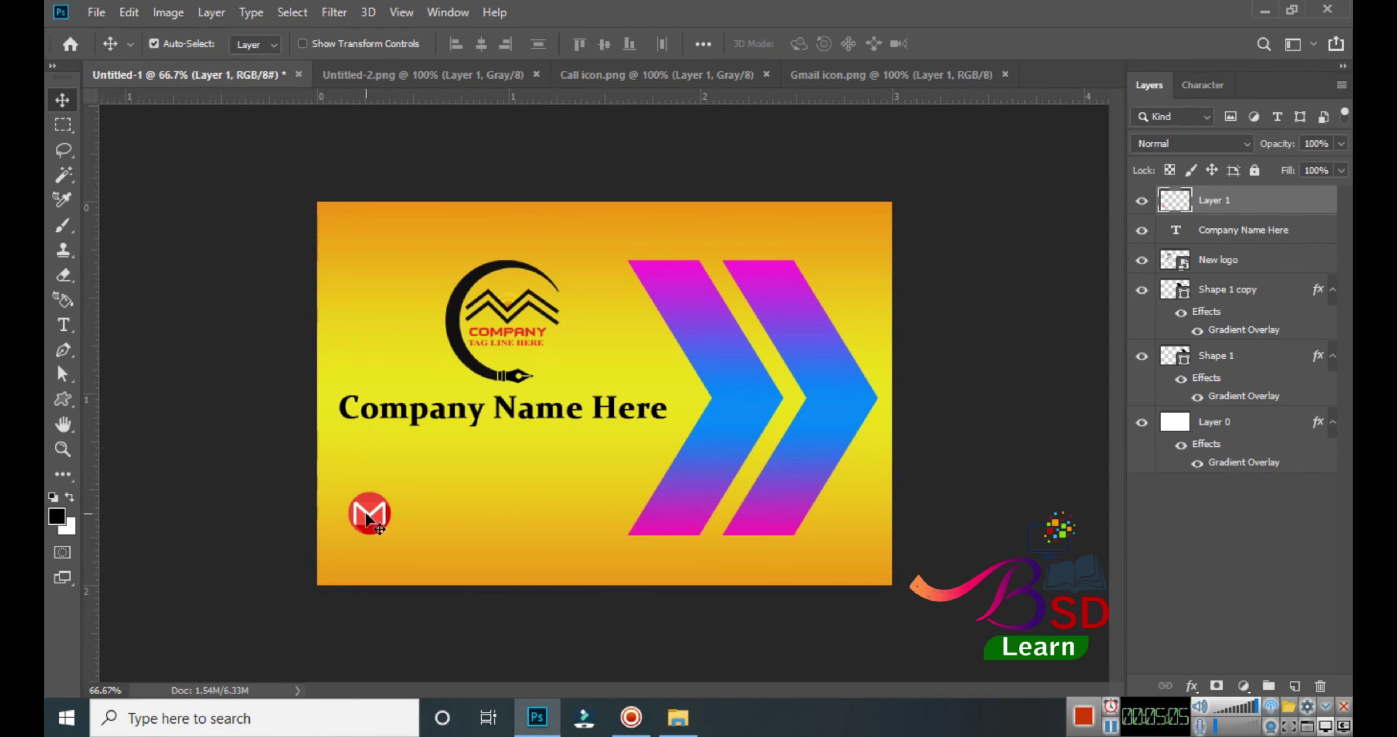
pyautogui.rightClick(63, 399)
# - Draw a rectangle bar along the card's bottom edge with the Rectangle tool
pyautogui.click(119, 488)
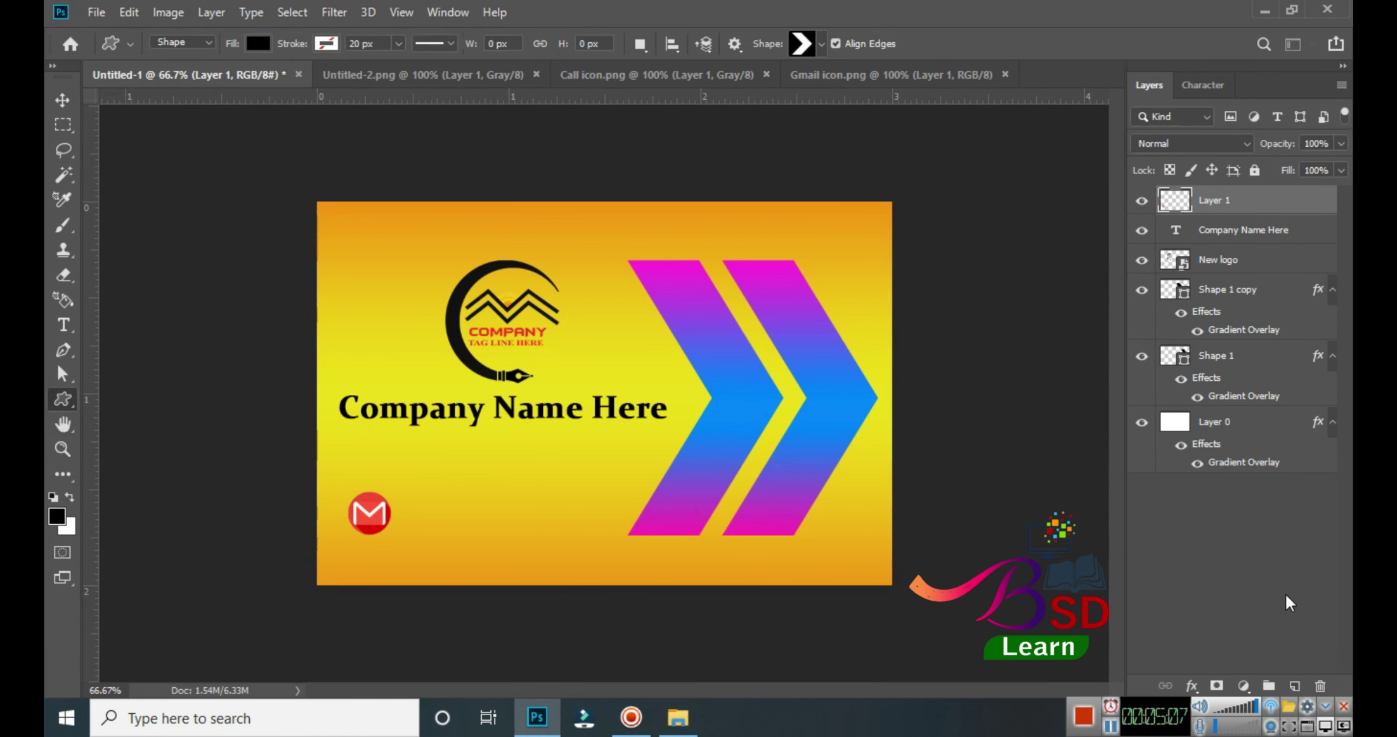
pyautogui.rightClick(62, 402)
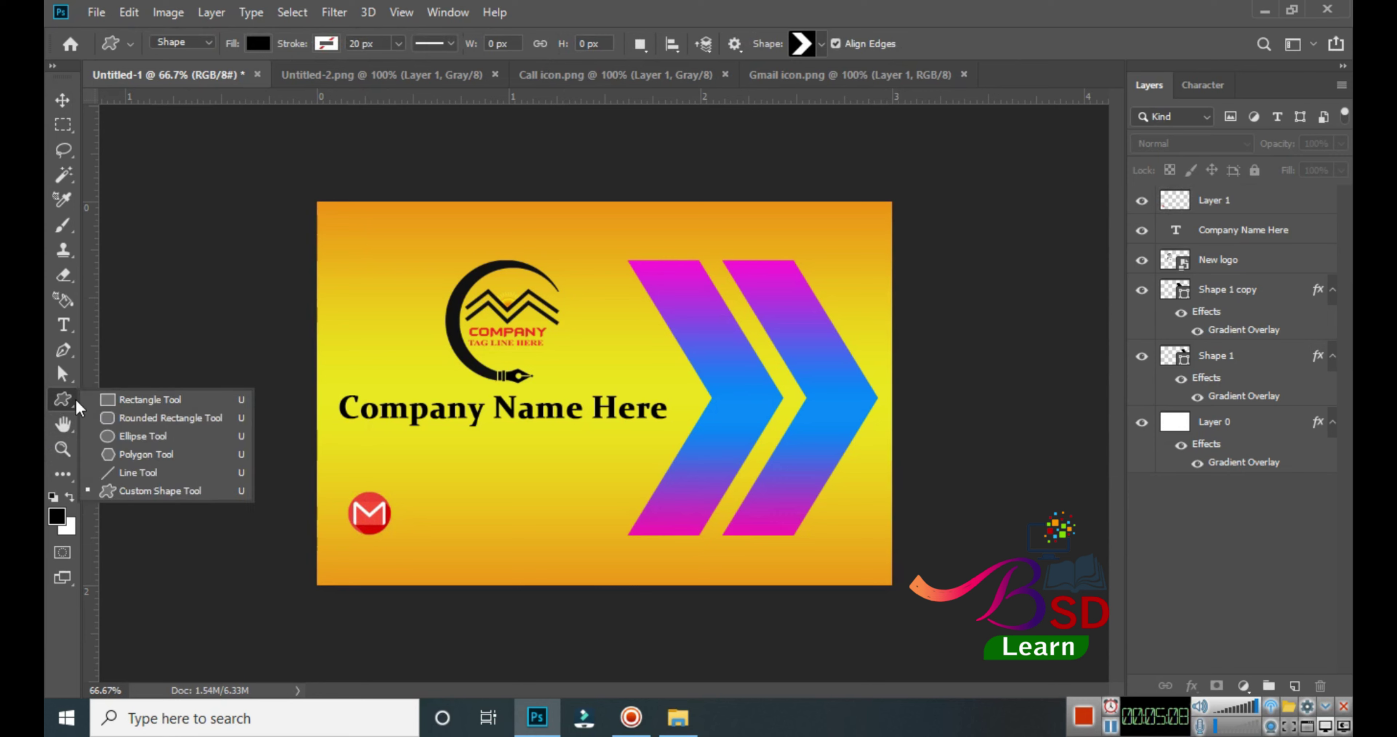
pyautogui.click(109, 400)
pyautogui.moveTo(316, 553); pyautogui.dragTo(893, 585)
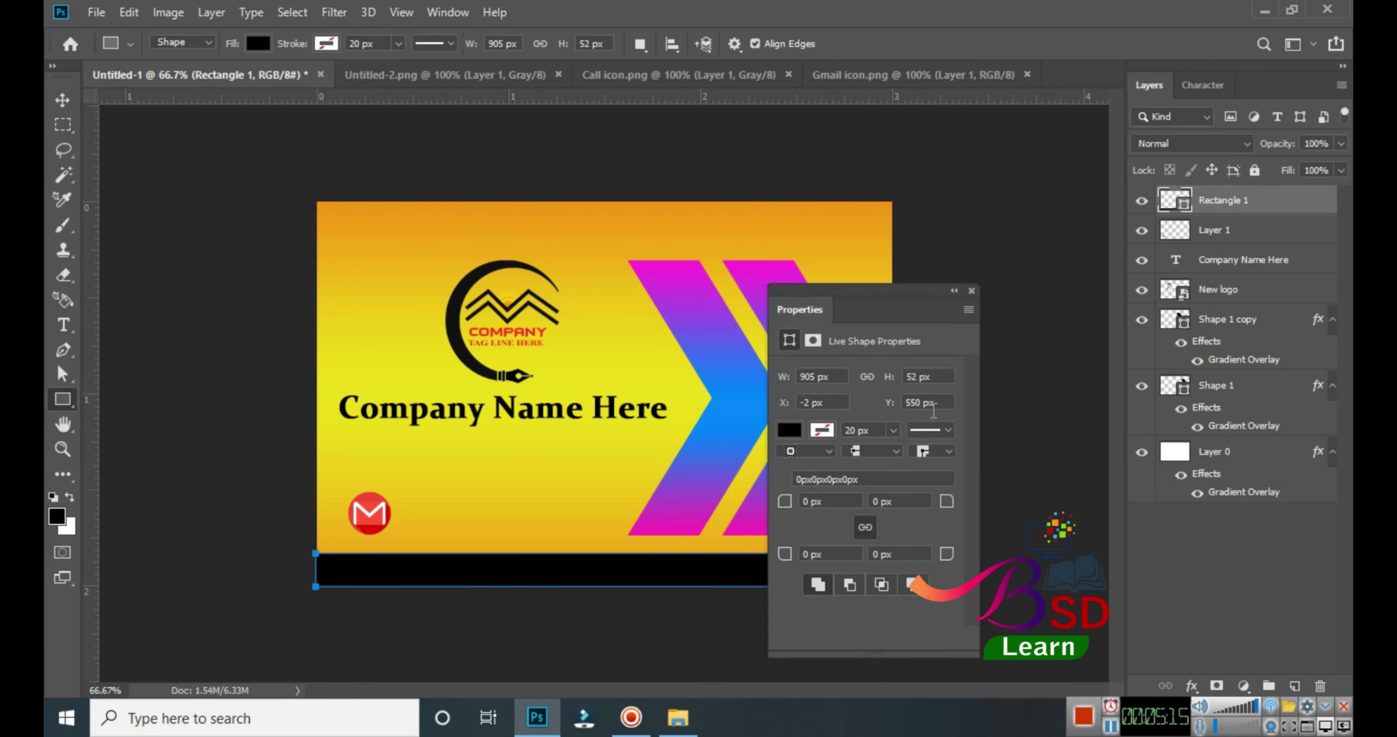
pyautogui.click(972, 291)
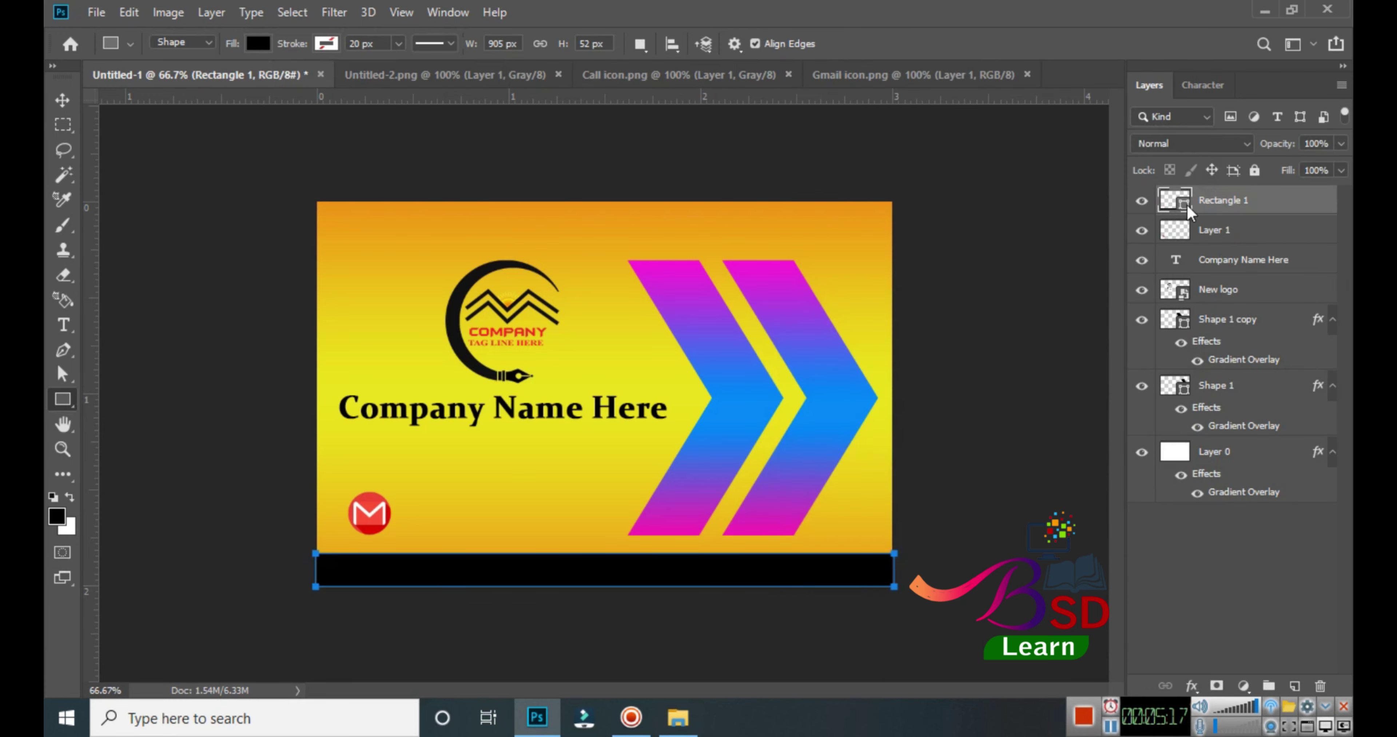
# - Fill the bottom bar with blue 1642b1 via the Color Picker
pyautogui.doubleClick(1187, 204)
pyautogui.moveTo(1017, 339); pyautogui.dragTo(1017, 345)
pyautogui.moveTo(974, 234); pyautogui.dragTo(964, 302)
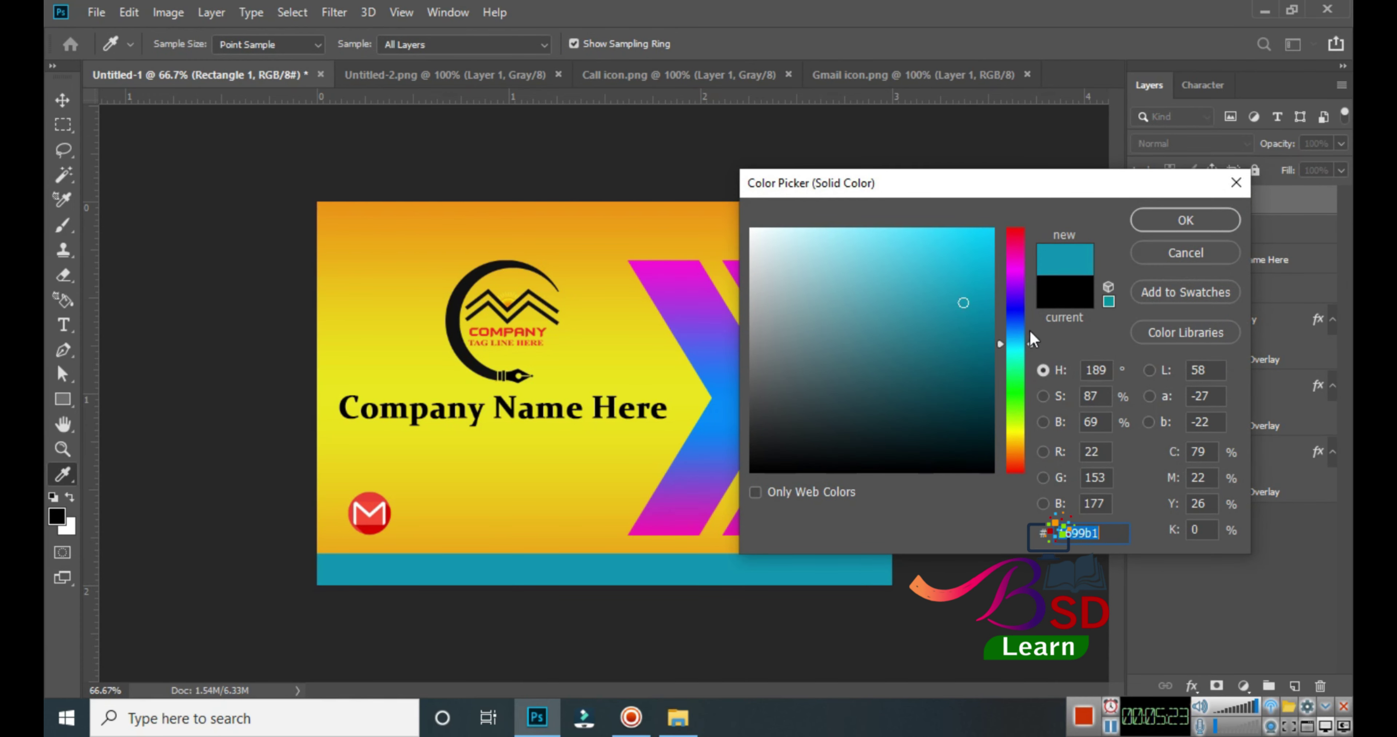
pyautogui.moveTo(1031, 332); pyautogui.dragTo(1021, 321)
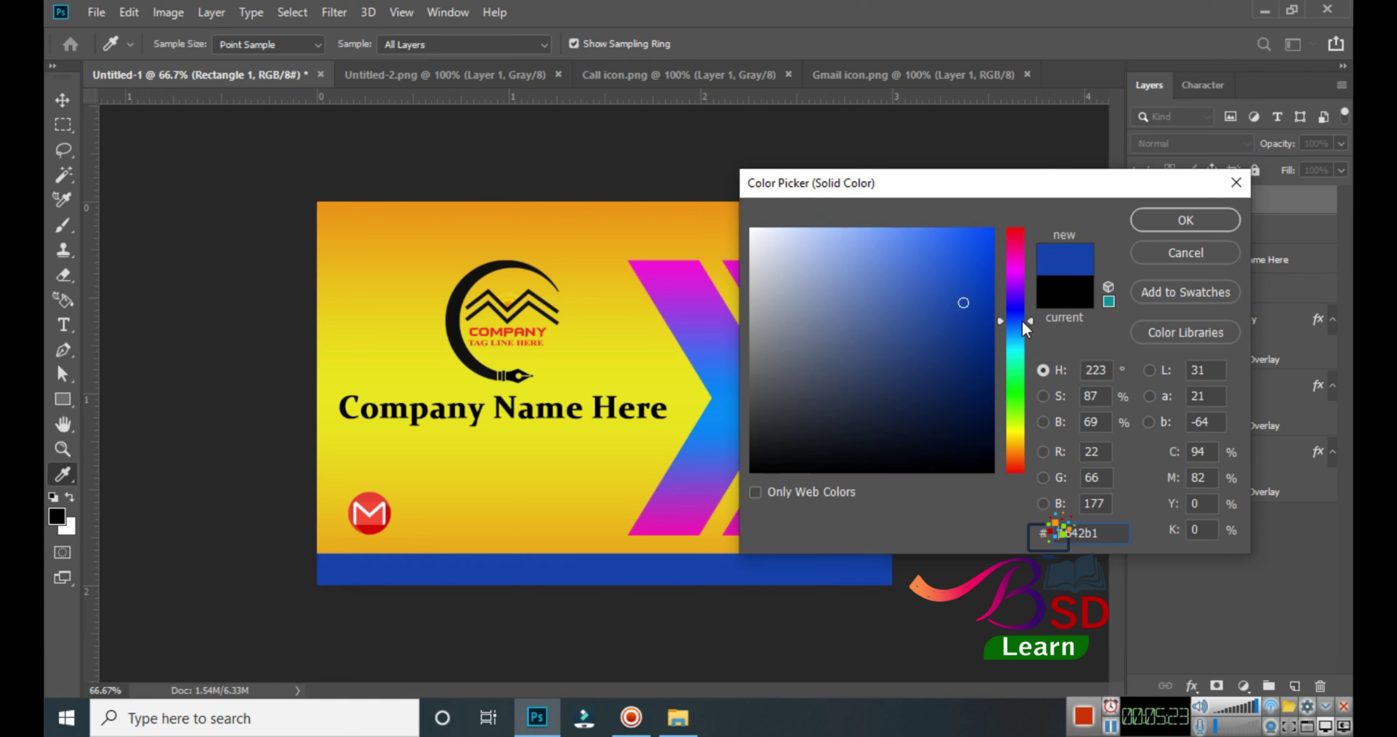
pyautogui.click(906, 266)
pyautogui.click(1159, 220)
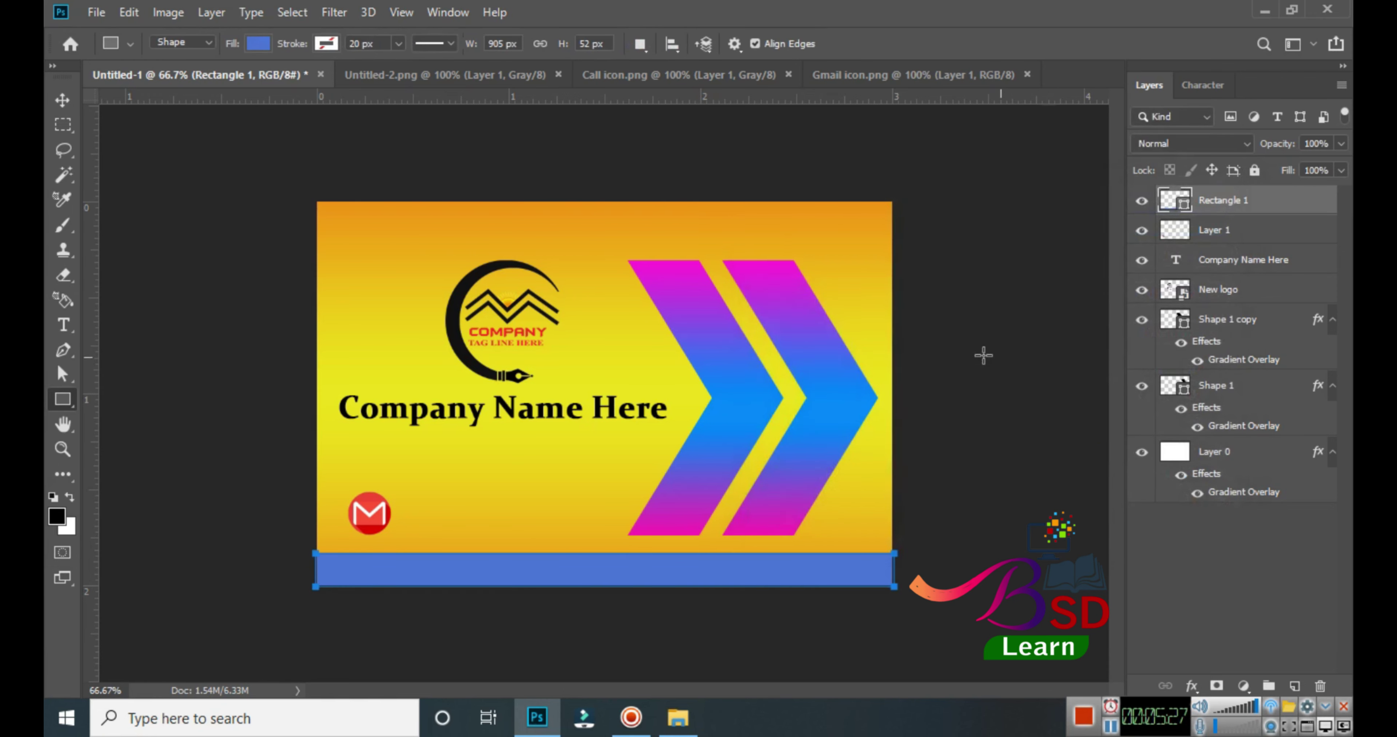
pyautogui.click(1251, 570)
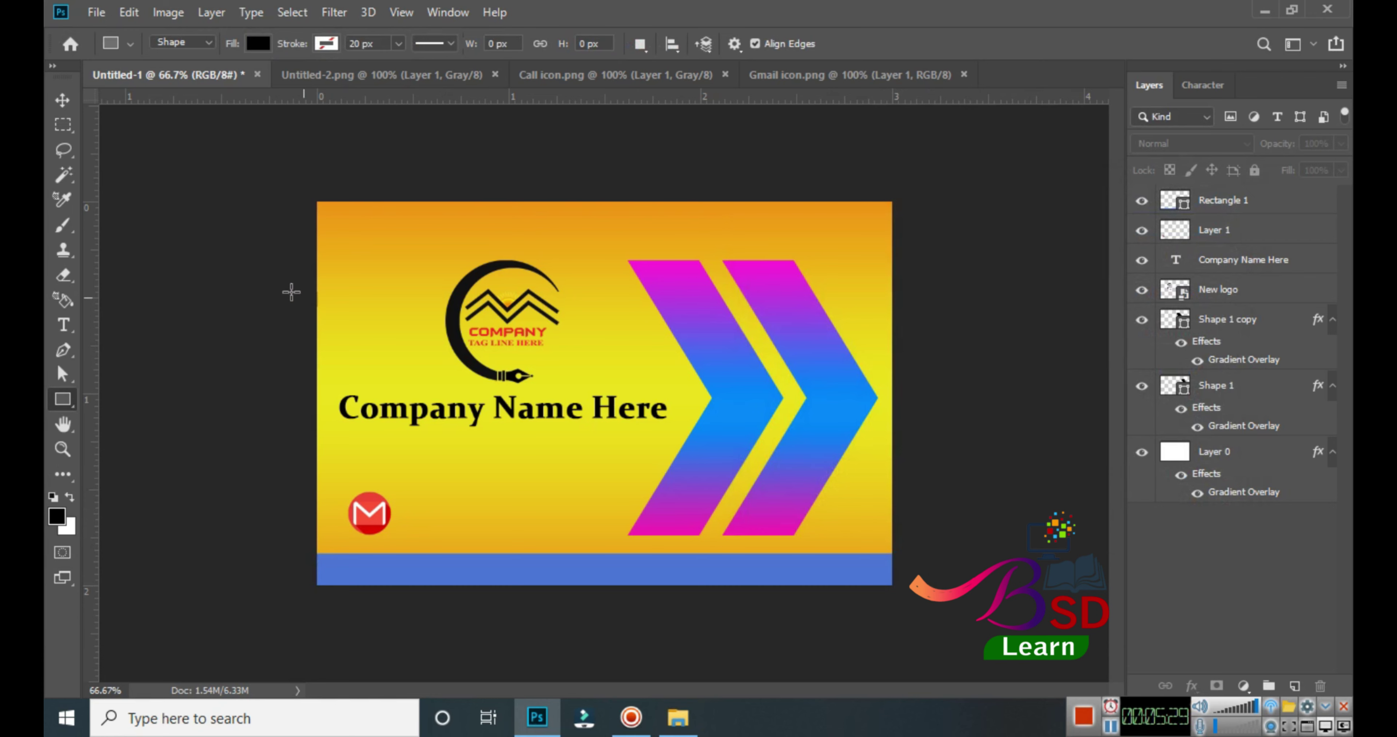
pyautogui.click(64, 100)
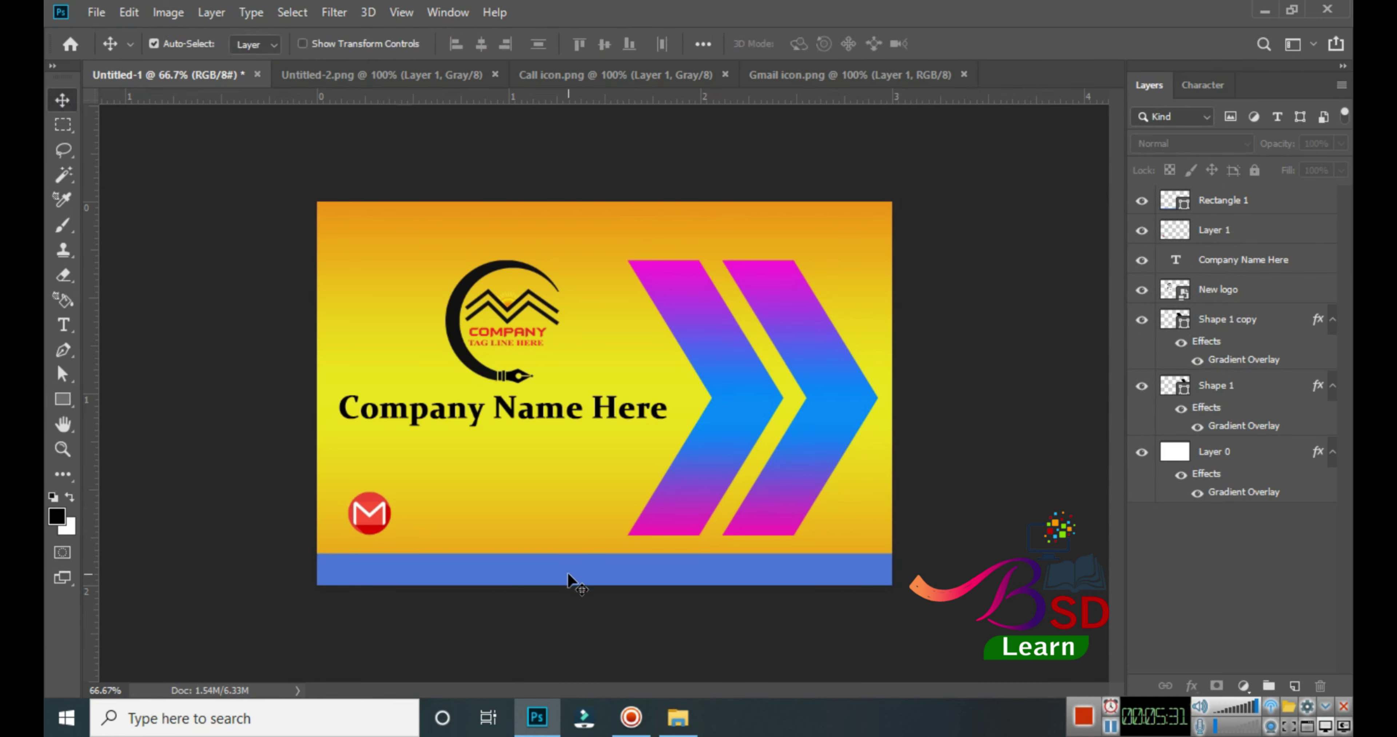
# - Alt-drag a copy of the blue bar and align it with the card's top edge
pyautogui.moveTo(570, 576); pyautogui.dragTo(557, 219)
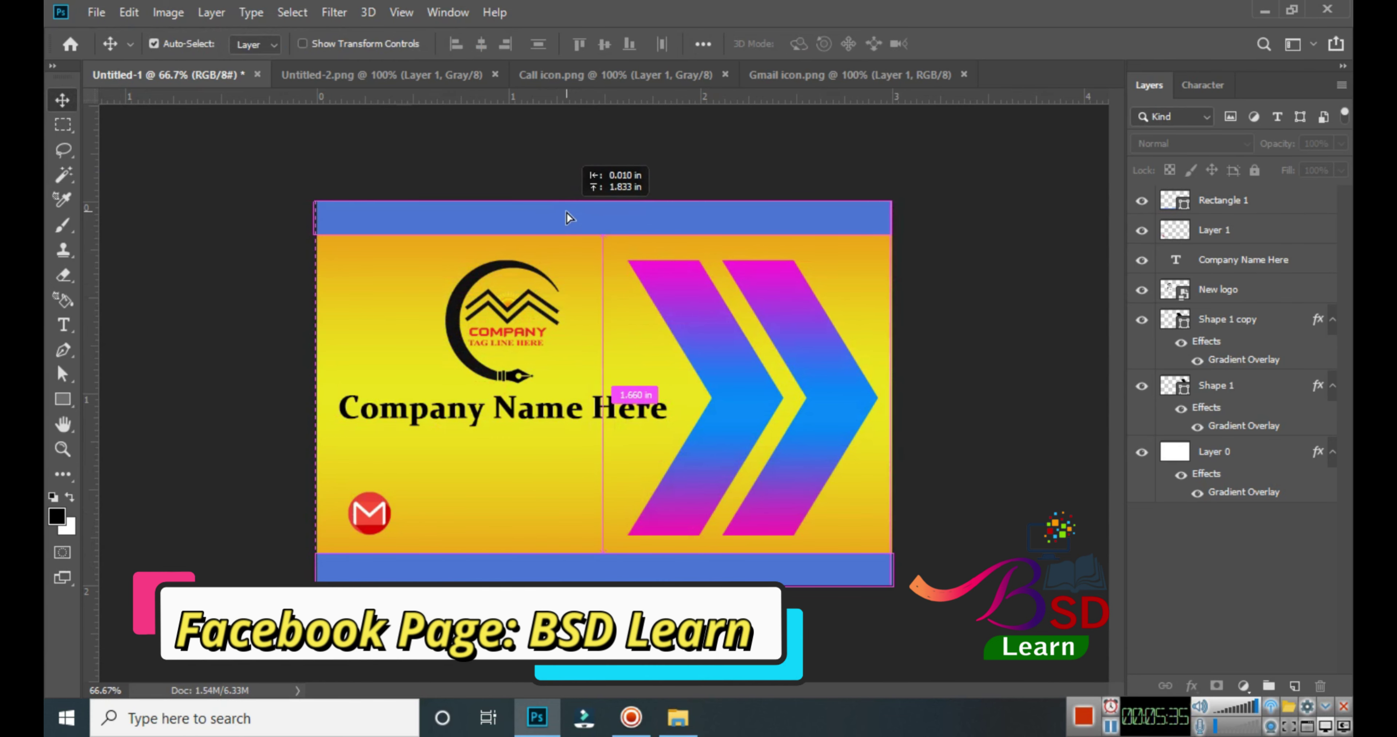
pyautogui.moveTo(555, 214); pyautogui.dragTo(568, 211)
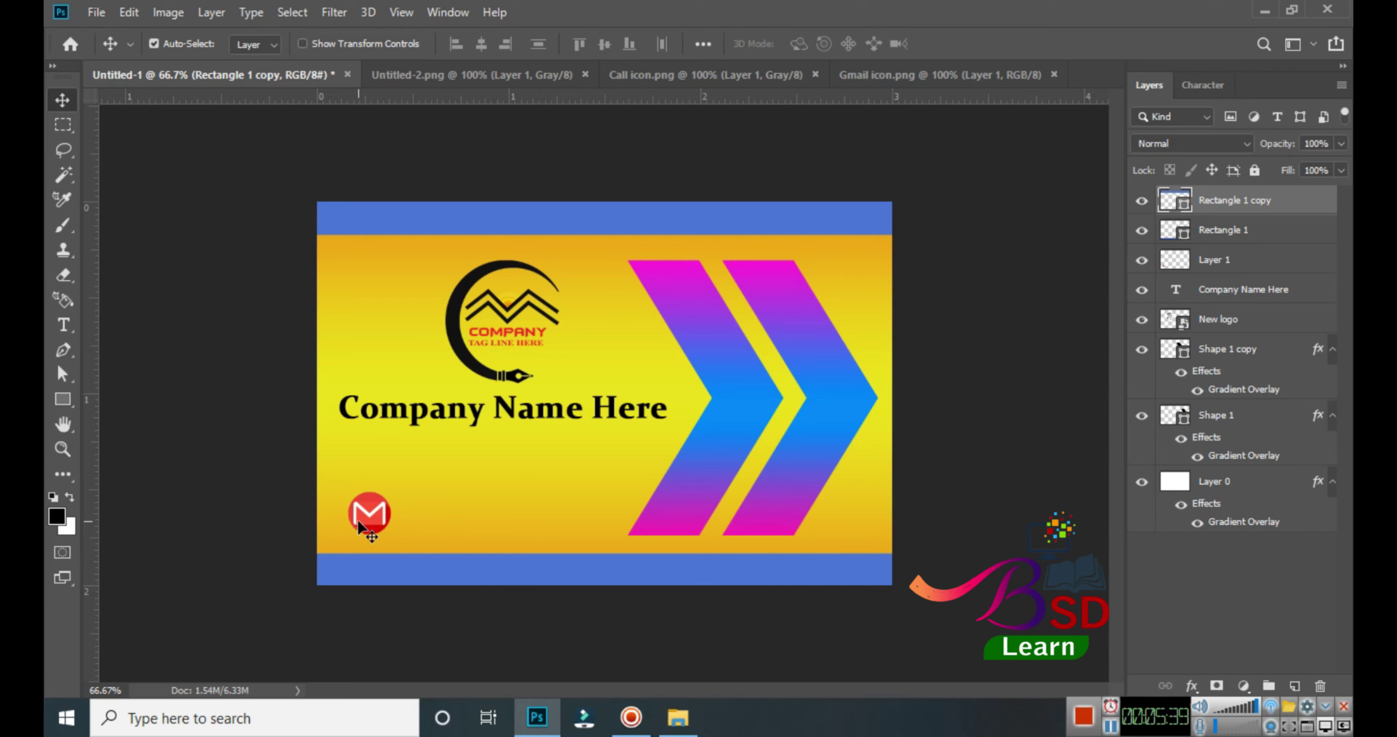
pyautogui.hotkey('ctrl', '+')
pyautogui.hotkey('ctrl', '+')
pyautogui.moveTo(358, 536); pyautogui.dragTo(743, 260)
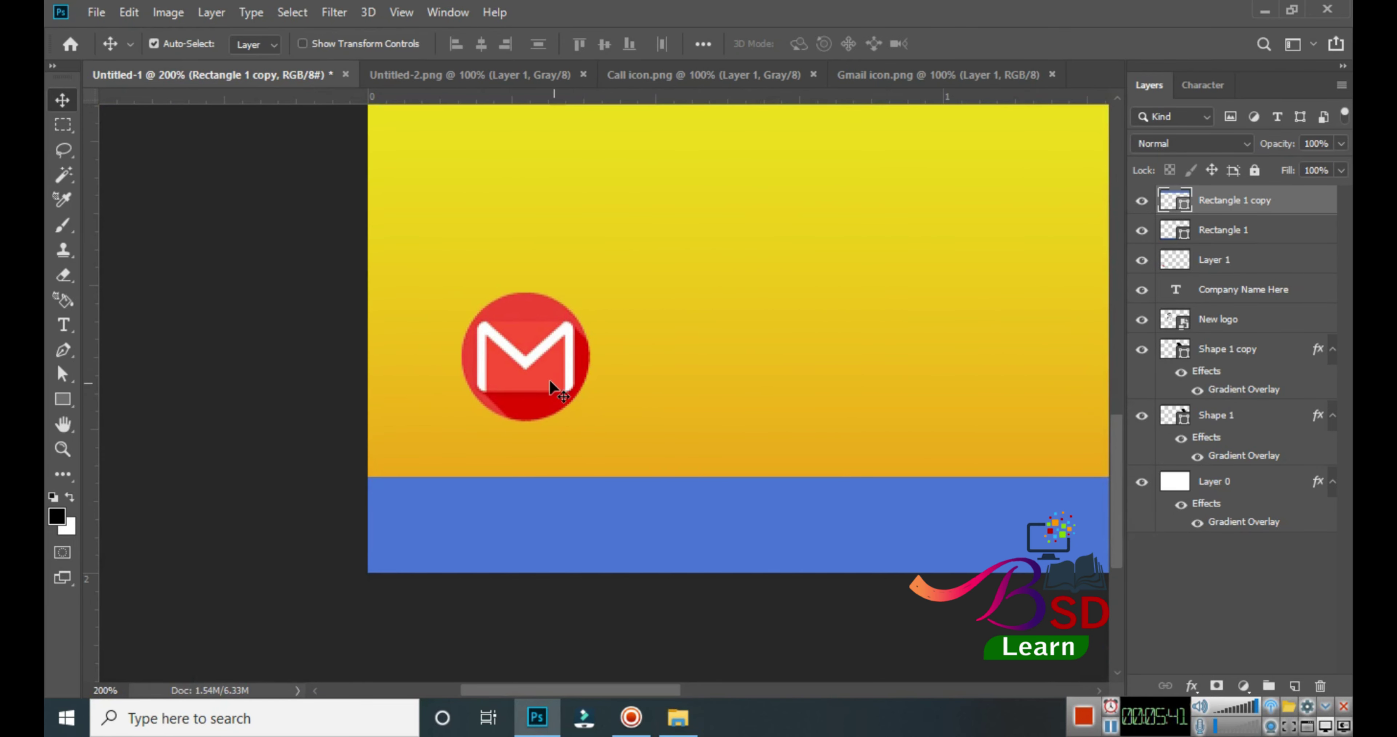
# - Move the Gmail icon layer above the bars and shrink it to about 65% on the bottom bar
pyautogui.moveTo(549, 378); pyautogui.dragTo(518, 444)
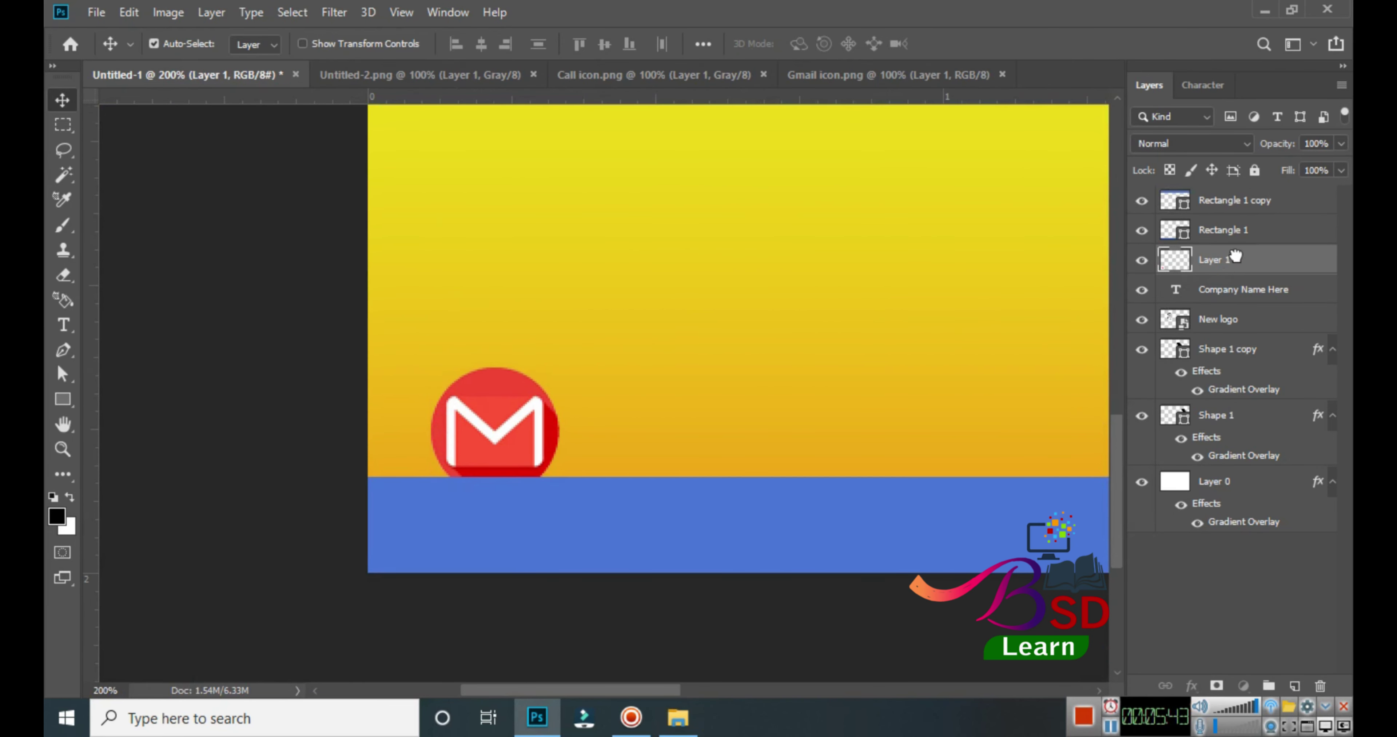
pyautogui.moveTo(1235, 256); pyautogui.dragTo(1181, 201)
pyautogui.moveTo(502, 429); pyautogui.dragTo(469, 486)
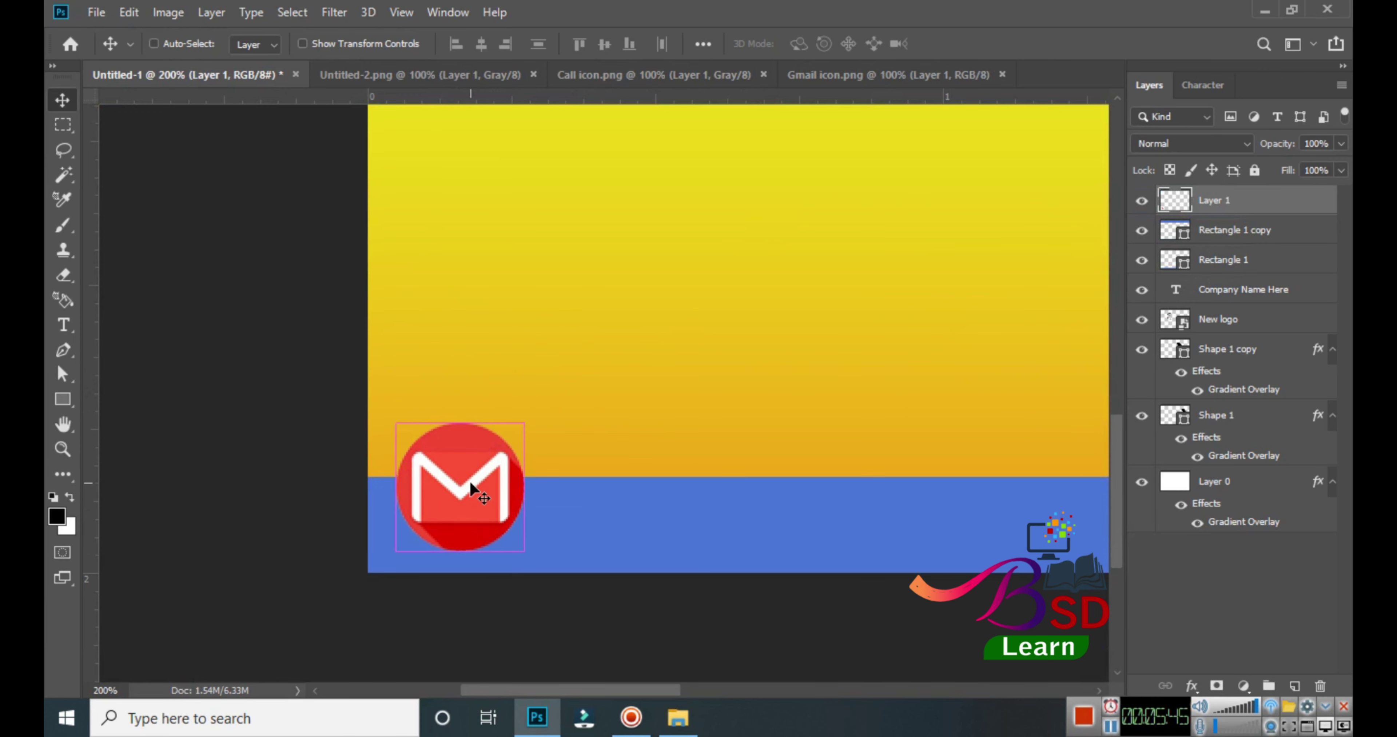
pyautogui.hotkey('ctrl', 't')
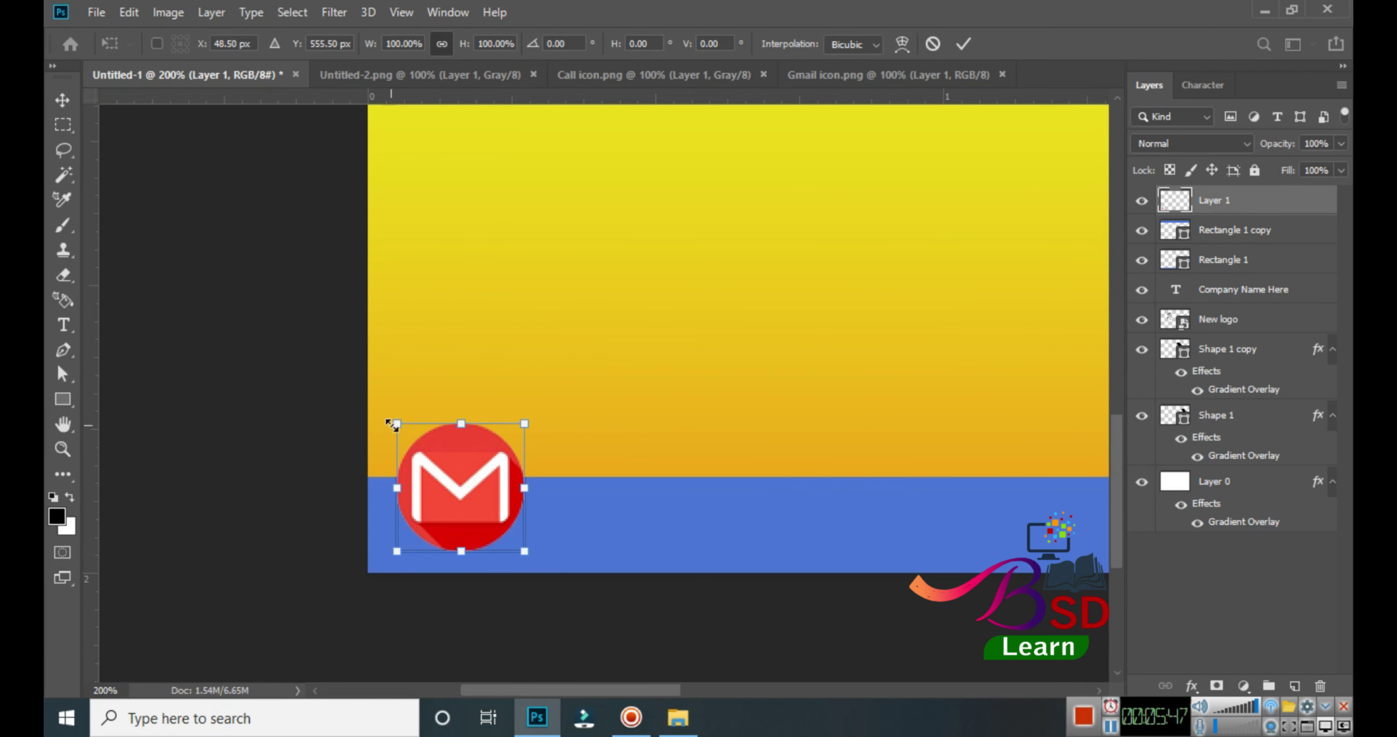
pyautogui.moveTo(397, 423); pyautogui.dragTo(419, 446)
pyautogui.moveTo(450, 489); pyautogui.dragTo(440, 525)
pyautogui.press('Return')
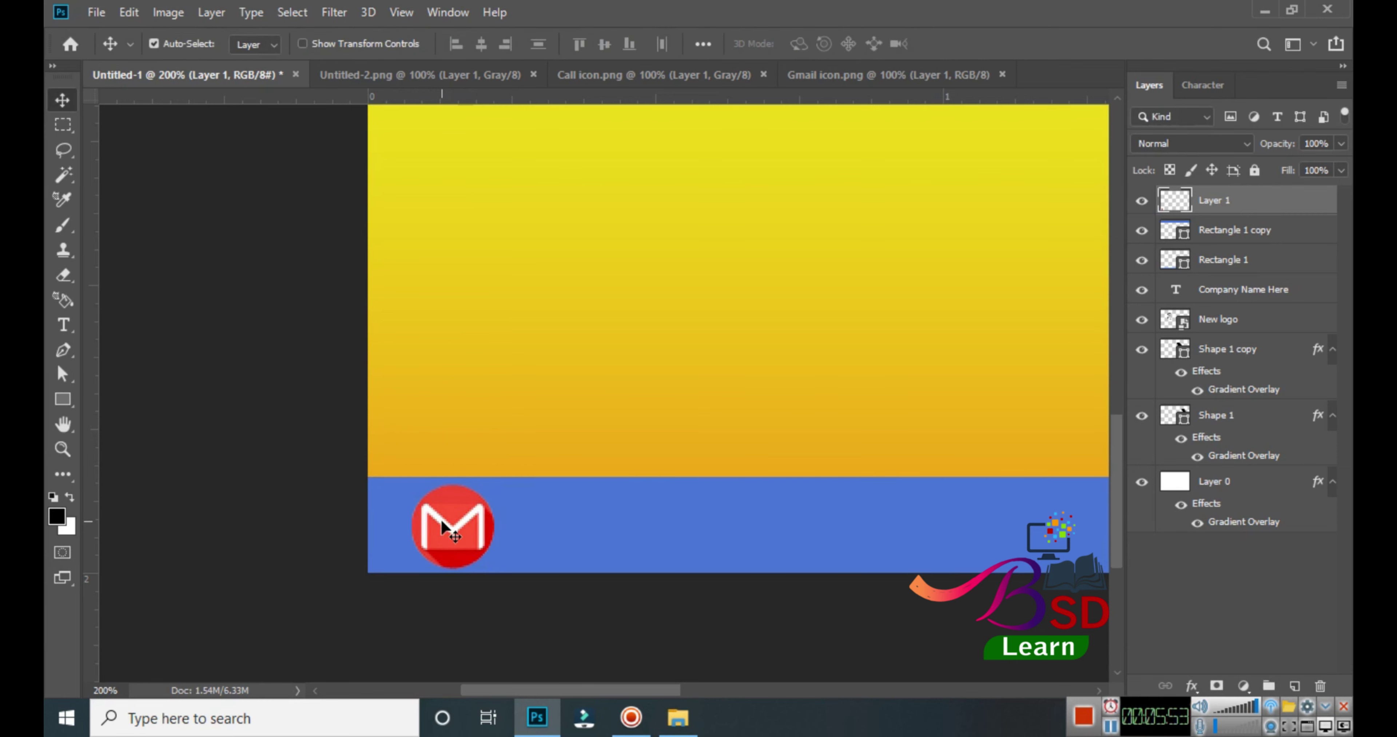
# - Bring the Call icon into the card and scale it to 15.10%, just above the Gmail icon
pyautogui.click(631, 79)
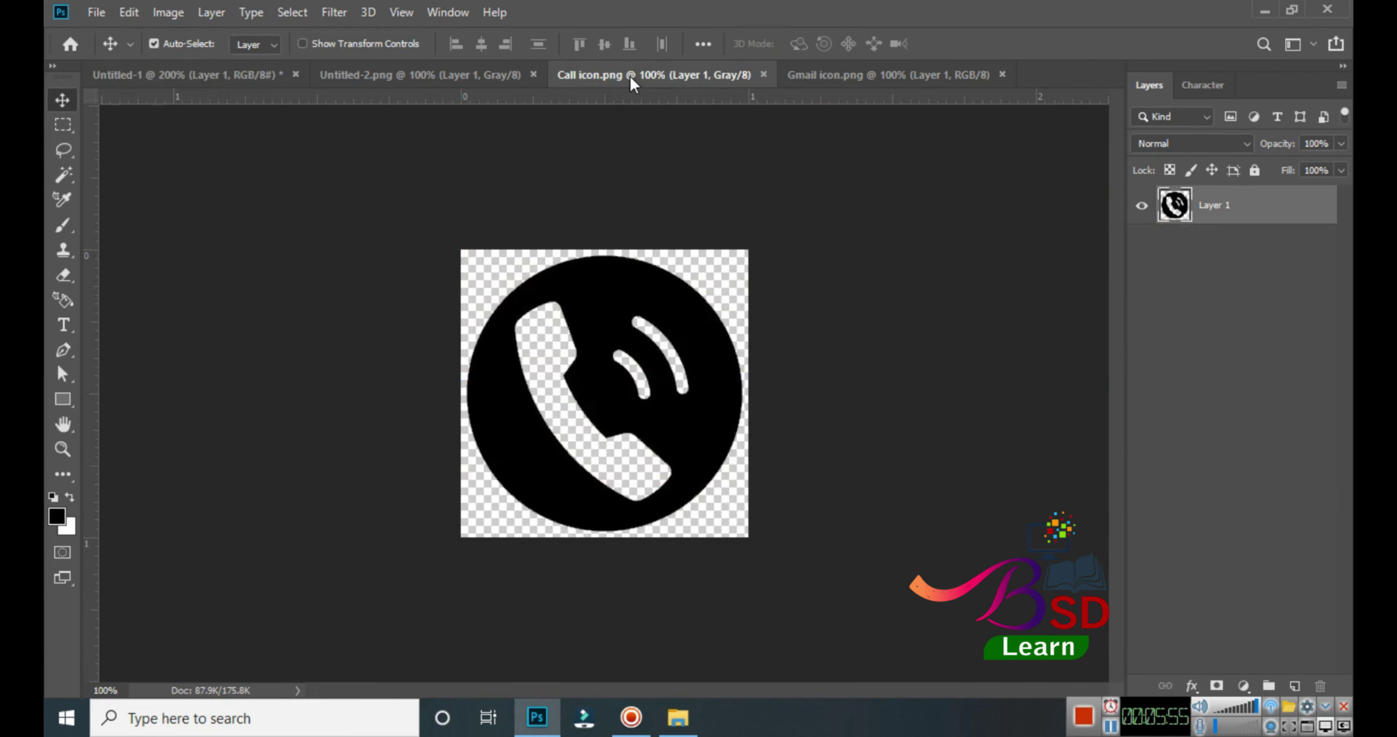
pyautogui.moveTo(632, 347)
pyautogui.mouseDown()
pyautogui.moveTo(266, 76)
pyautogui.moveTo(459, 415)
pyautogui.mouseUp()
pyautogui.hotkey('ctrl', 't')
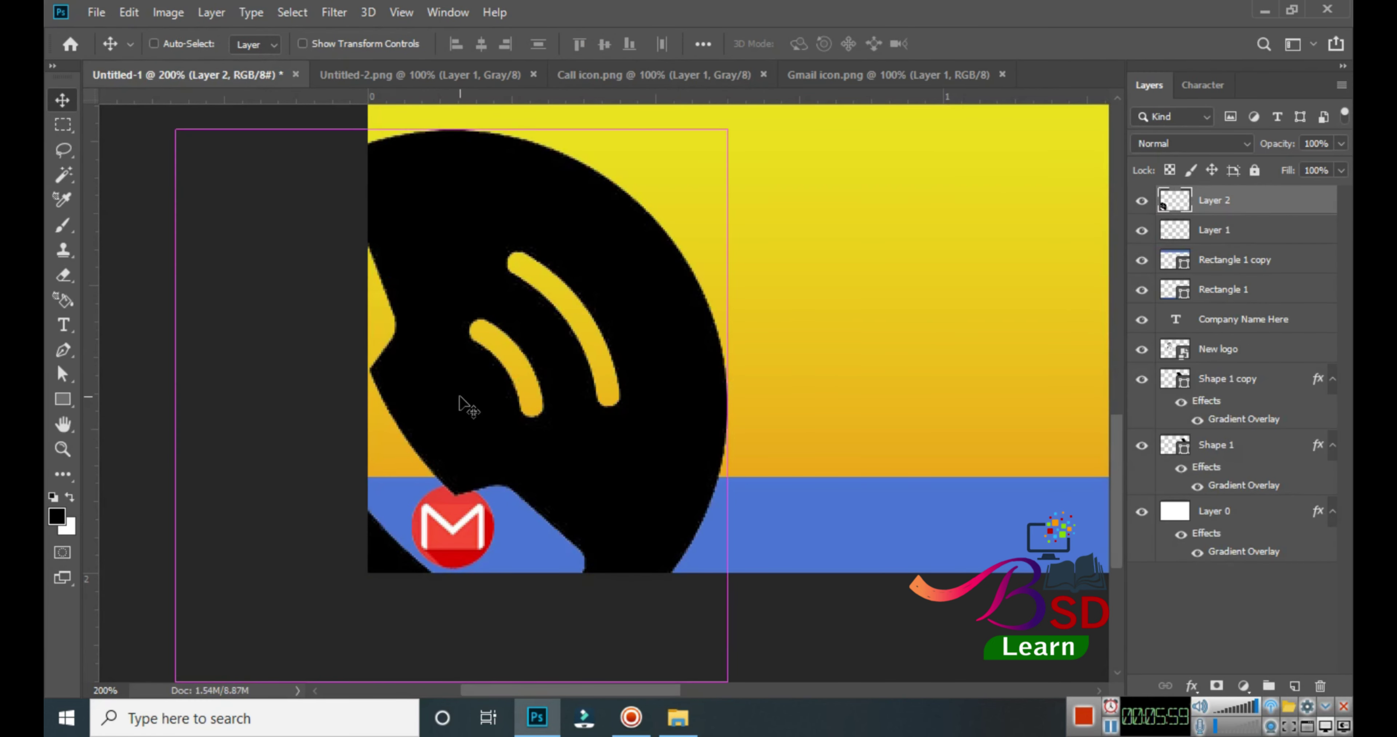
pyautogui.moveTo(174, 130)
pyautogui.mouseDown()
pyautogui.moveTo(427, 346)
pyautogui.moveTo(450, 514)
pyautogui.moveTo(410, 488)
pyautogui.moveTo(448, 415)
pyautogui.mouseUp()
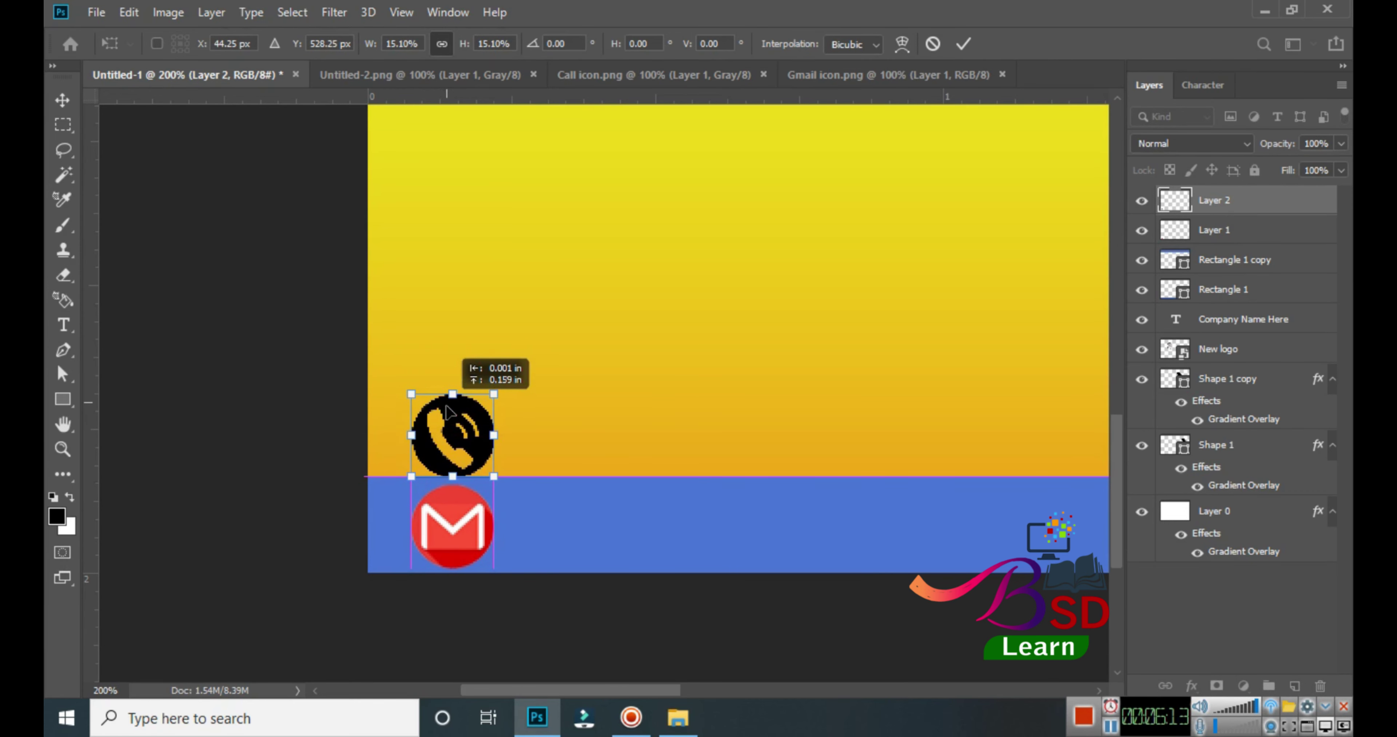
pyautogui.press('Return')
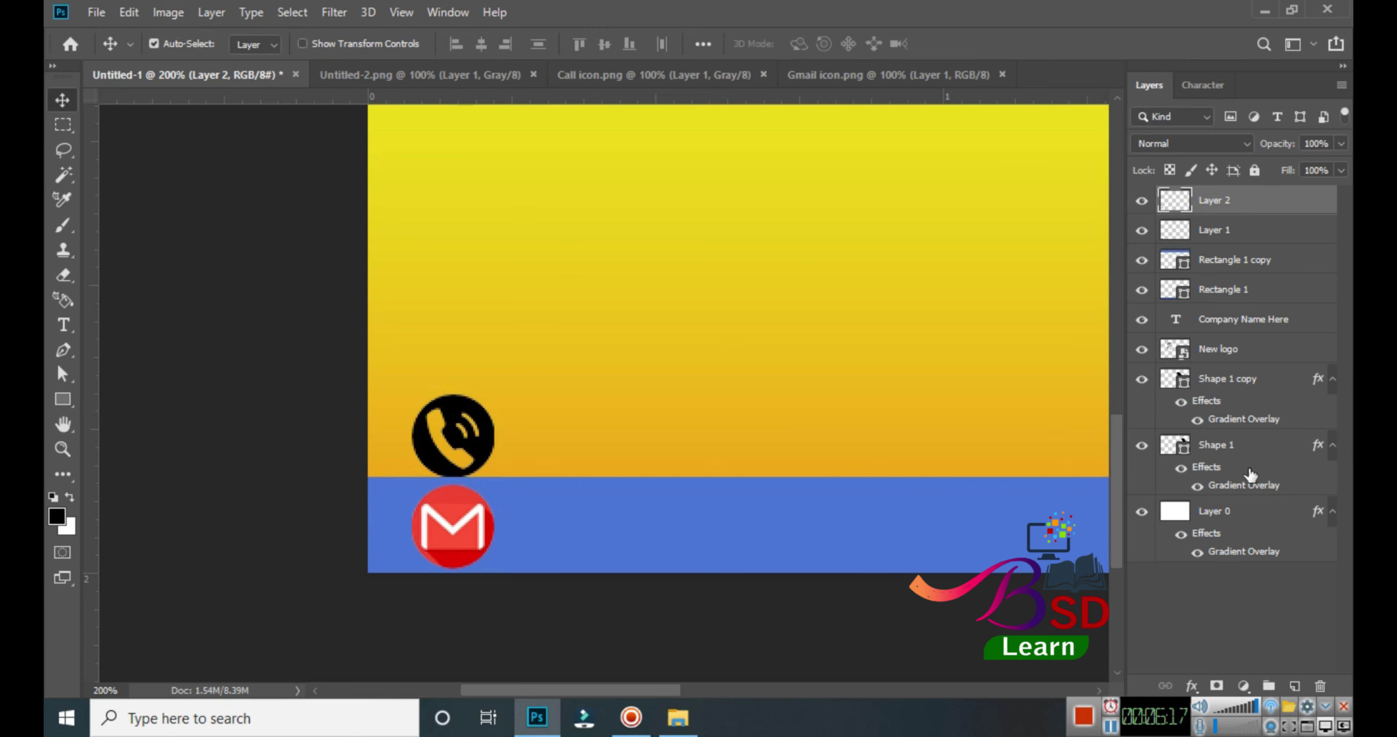
# - Give the phone icon a Color Overlay using red sampled from the Gmail icon
pyautogui.click(1191, 677)
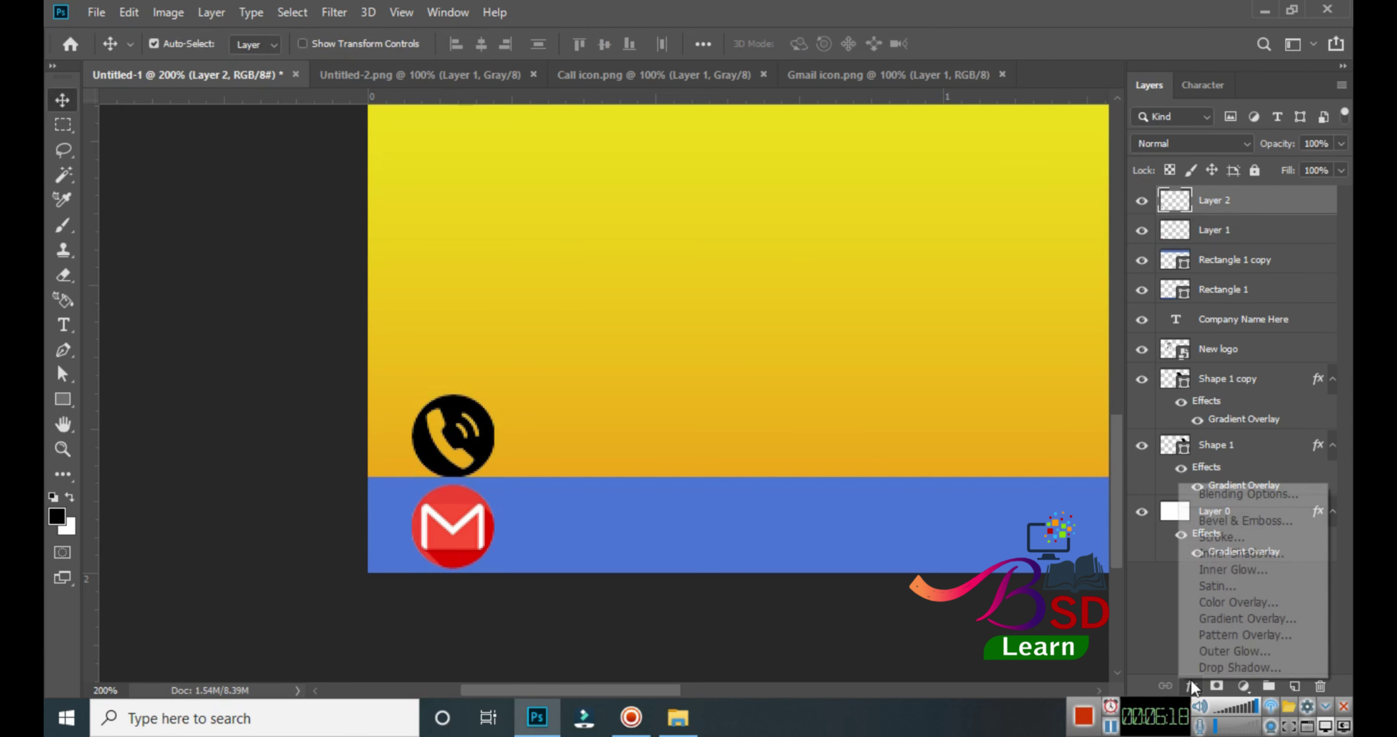
pyautogui.click(1228, 604)
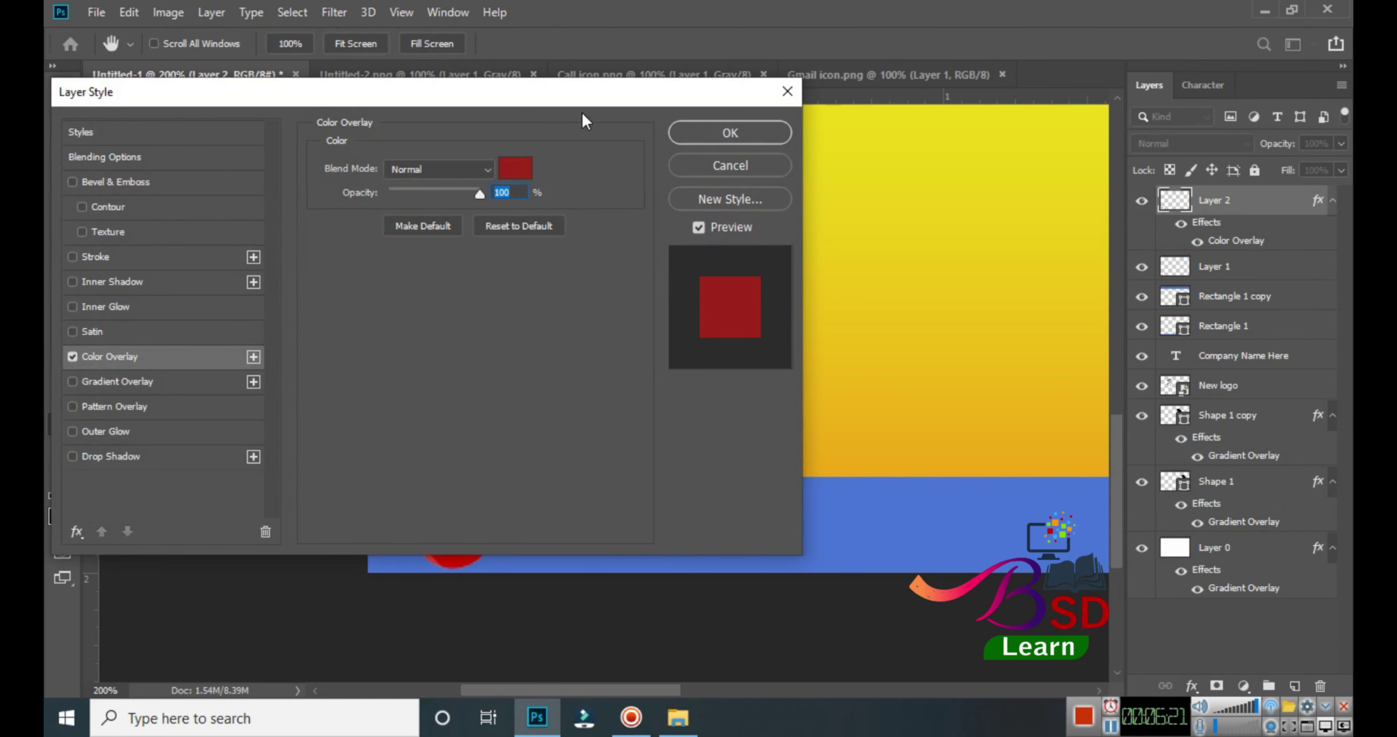
pyautogui.moveTo(583, 114); pyautogui.dragTo(1266, 212)
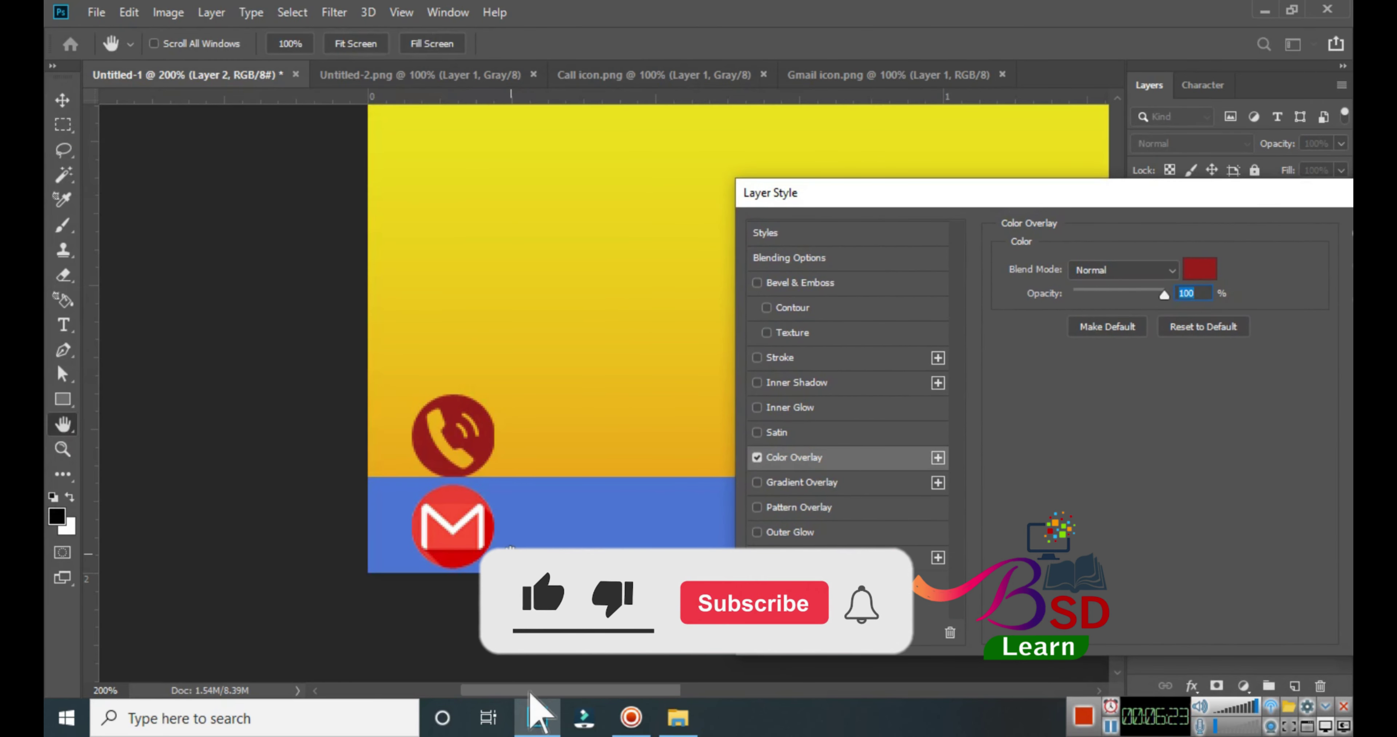
pyautogui.click(1200, 269)
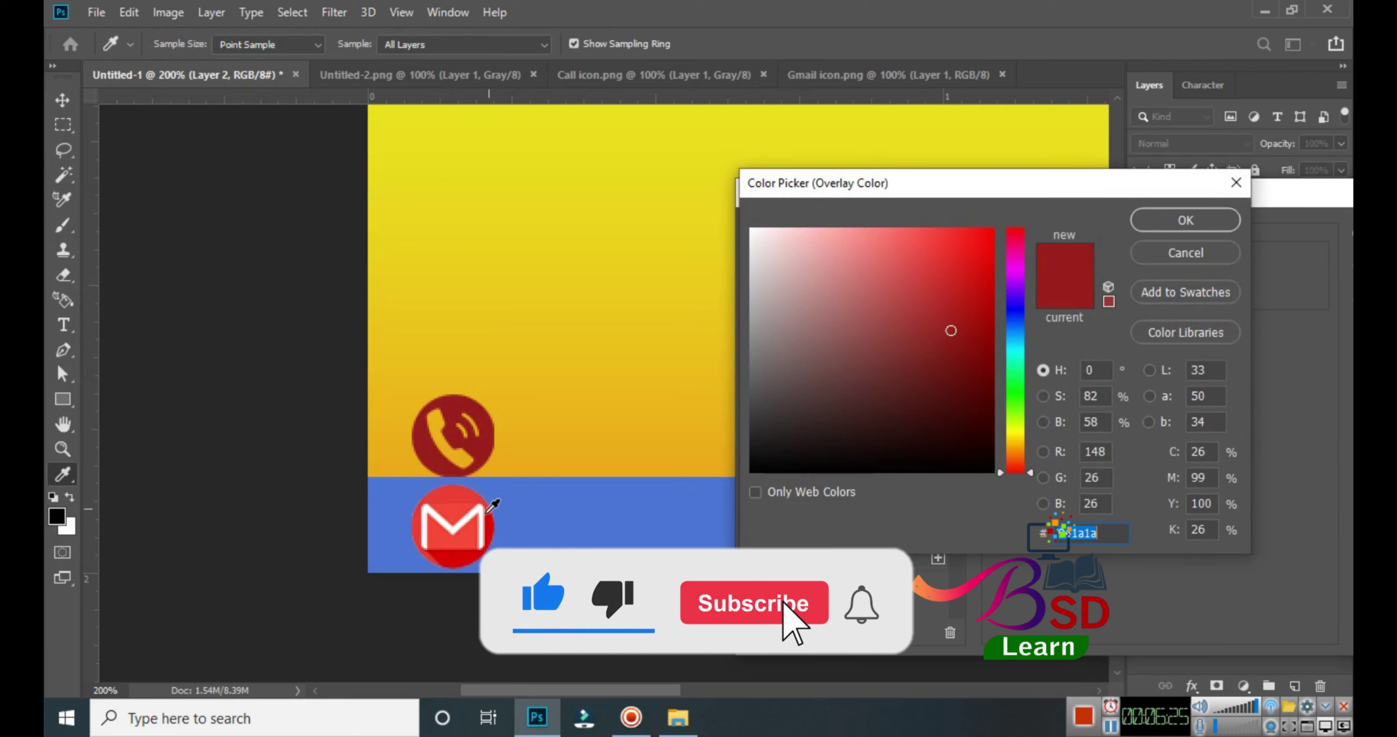
pyautogui.click(472, 533)
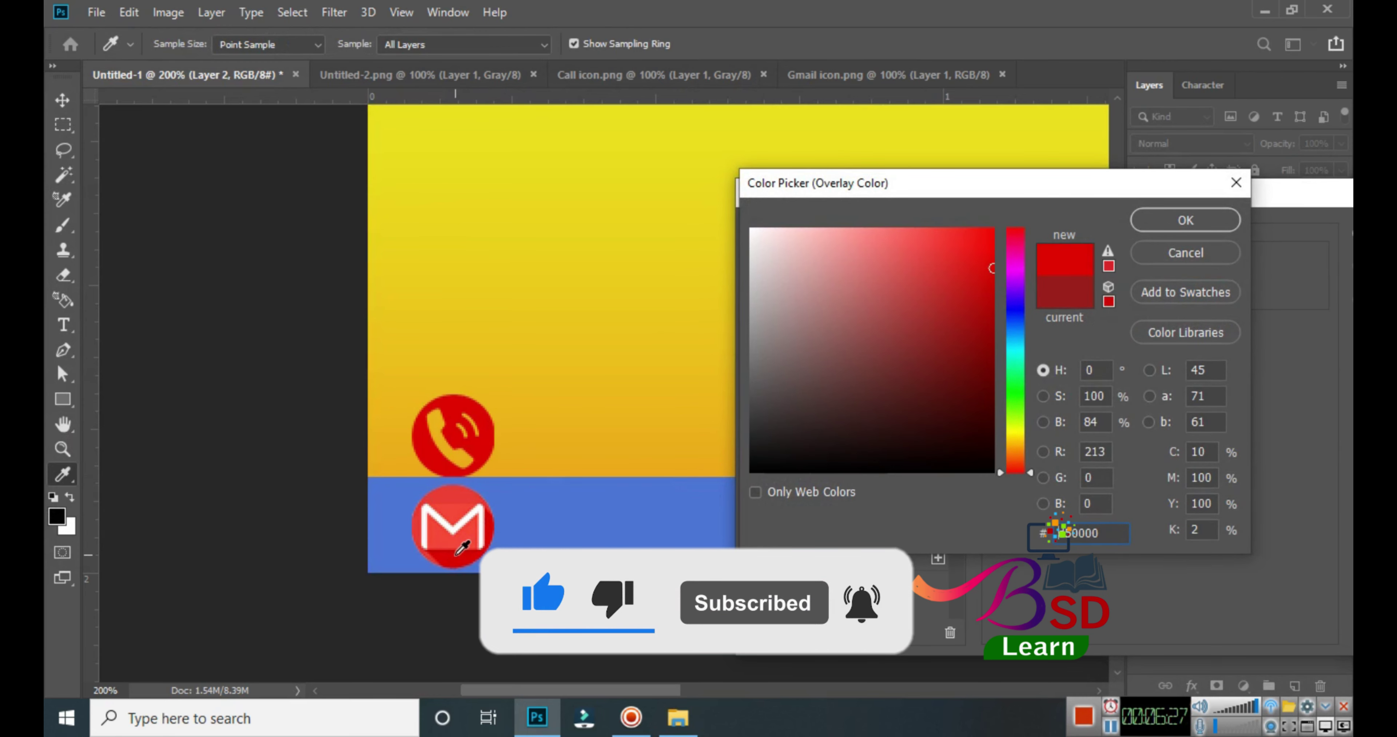
pyautogui.click(1196, 218)
pyautogui.moveTo(1189, 185); pyautogui.dragTo(849, 137)
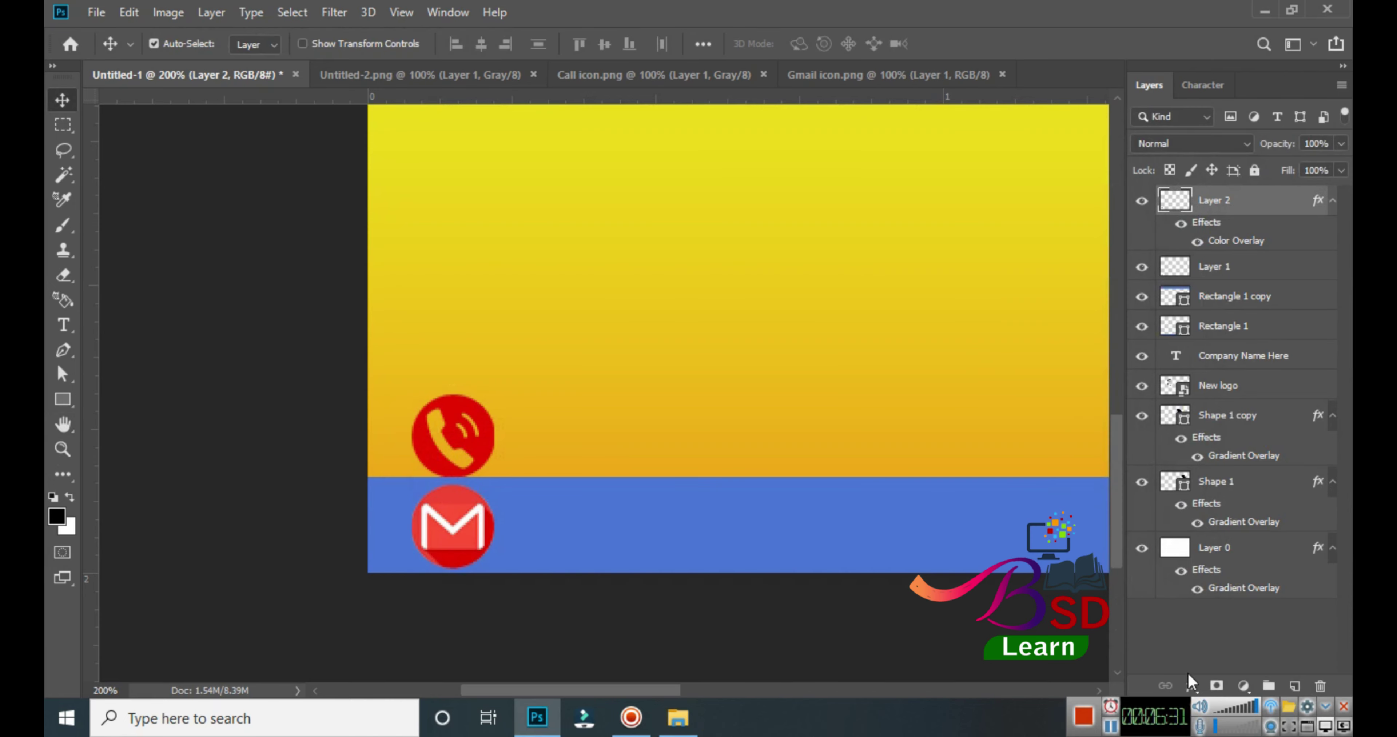
# - Close the Gmail icon.png and Call icon.png documents
pyautogui.click(890, 75)
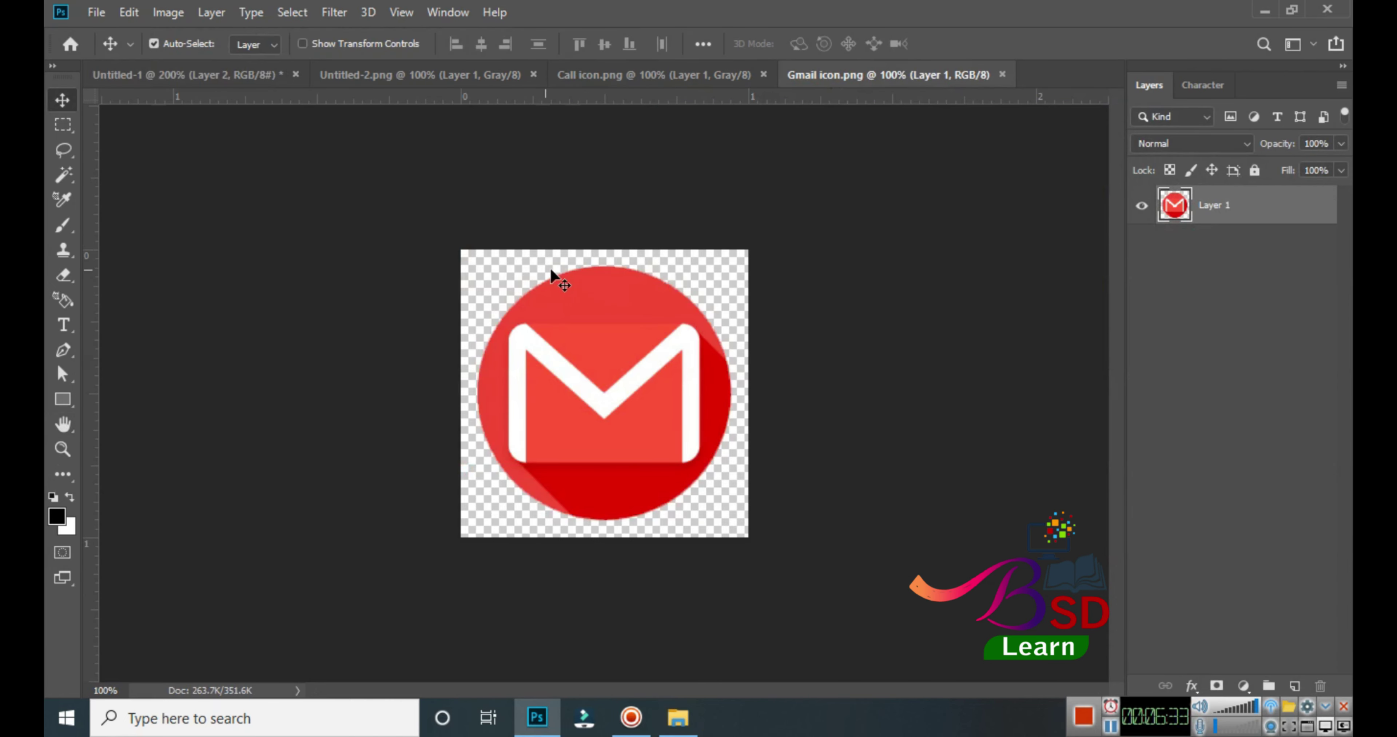
pyautogui.click(1002, 75)
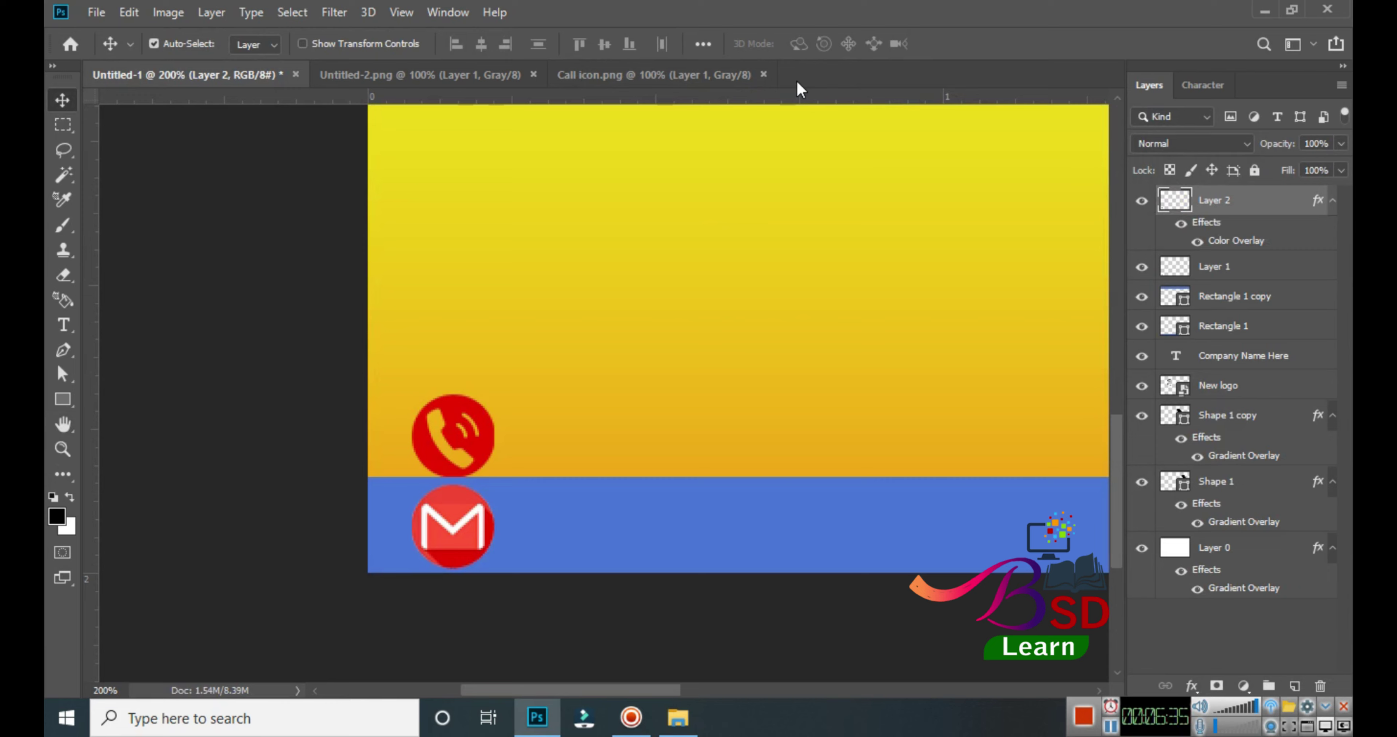
pyautogui.click(691, 75)
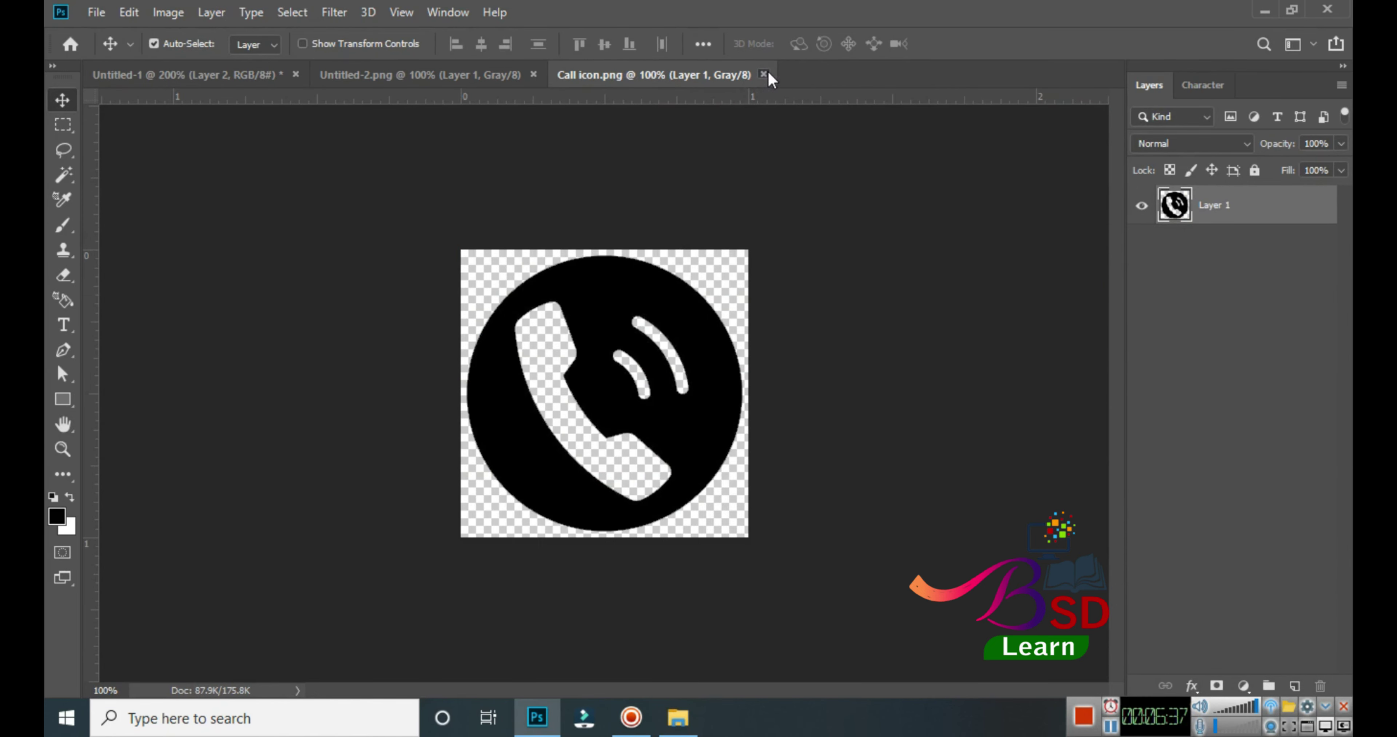
pyautogui.click(763, 74)
pyautogui.click(404, 74)
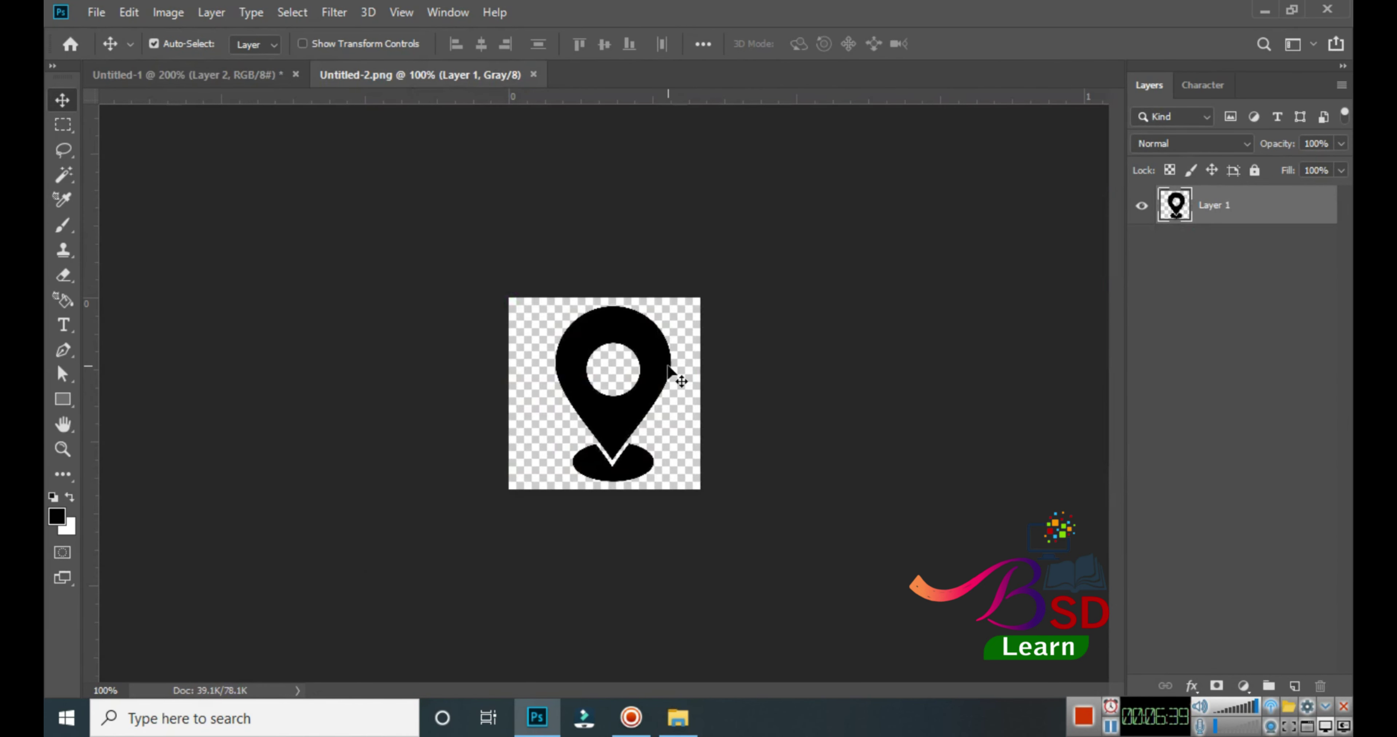
# - Place the location pin on the card, scaled to 46.53%, above the phone icon
pyautogui.moveTo(668, 368); pyautogui.dragTo(255, 71)
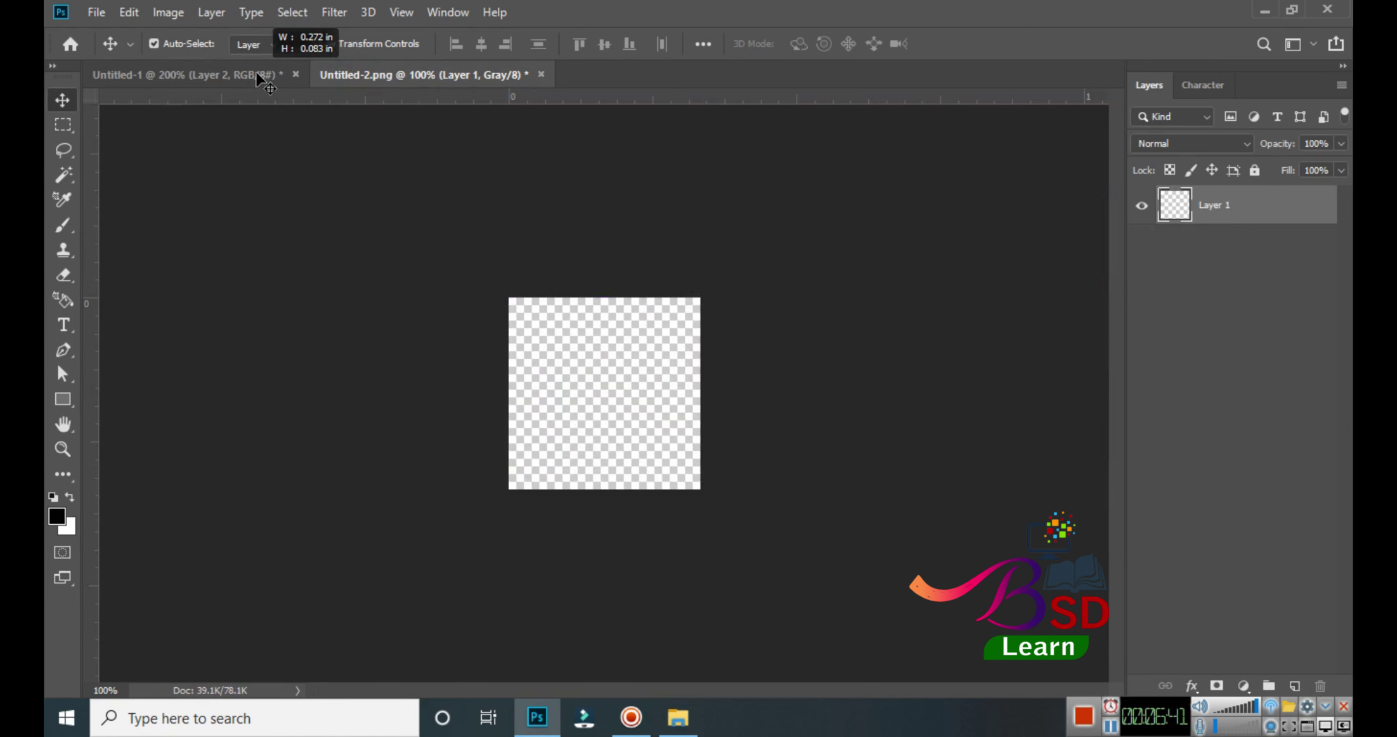
pyautogui.moveTo(255, 71); pyautogui.dragTo(259, 75)
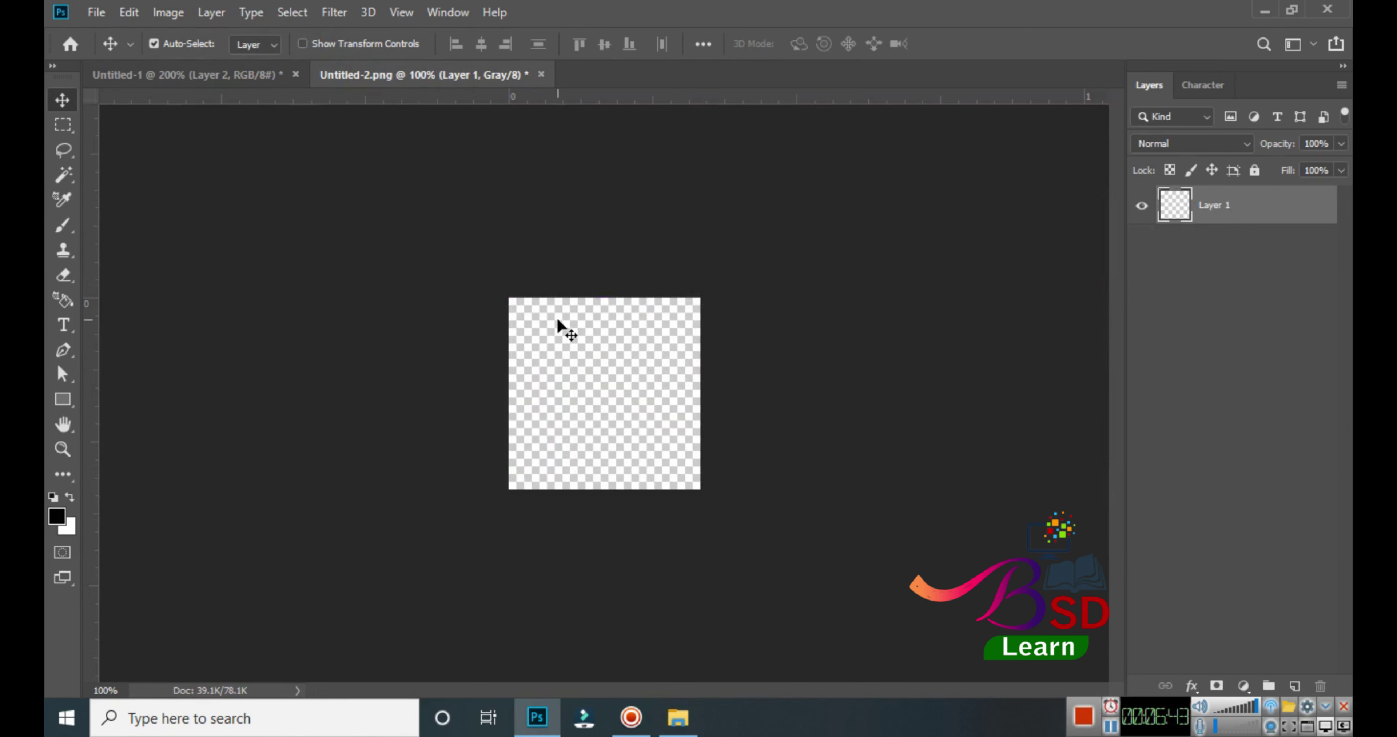
pyautogui.hotkey('ctrl', 'z')
pyautogui.moveTo(639, 330)
pyautogui.mouseDown()
pyautogui.moveTo(251, 92)
pyautogui.moveTo(510, 301)
pyautogui.mouseUp()
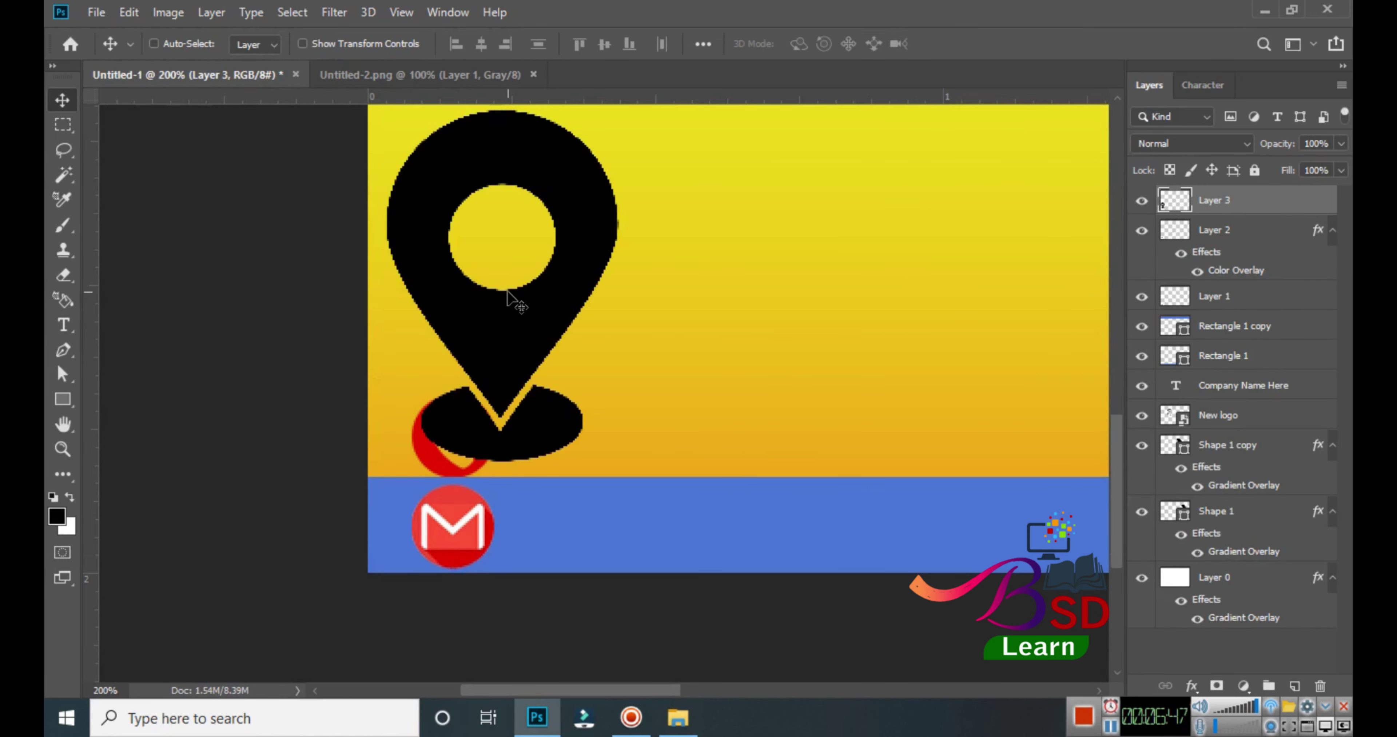
pyautogui.hotkey('ctrl', 't')
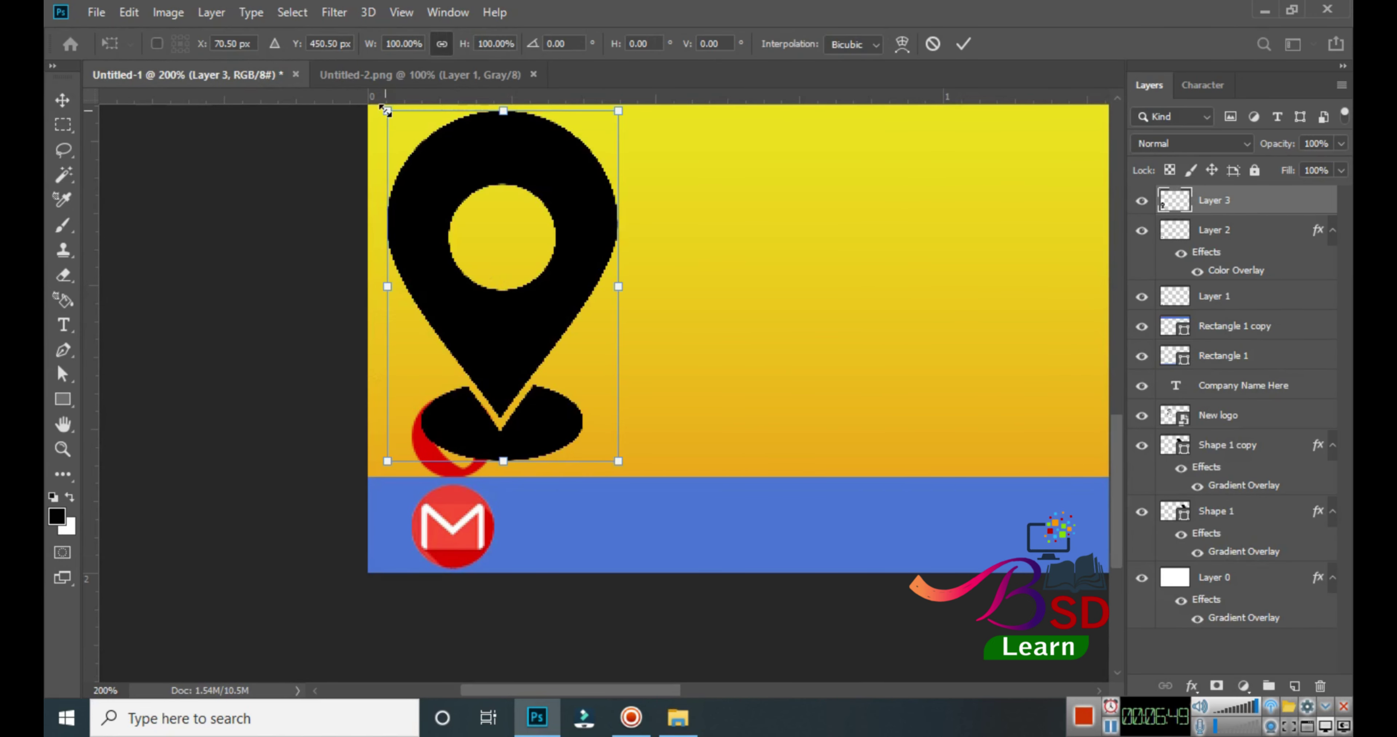
pyautogui.moveTo(385, 111); pyautogui.dragTo(448, 204)
pyautogui.moveTo(490, 307); pyautogui.dragTo(445, 308)
pyautogui.press('Return')
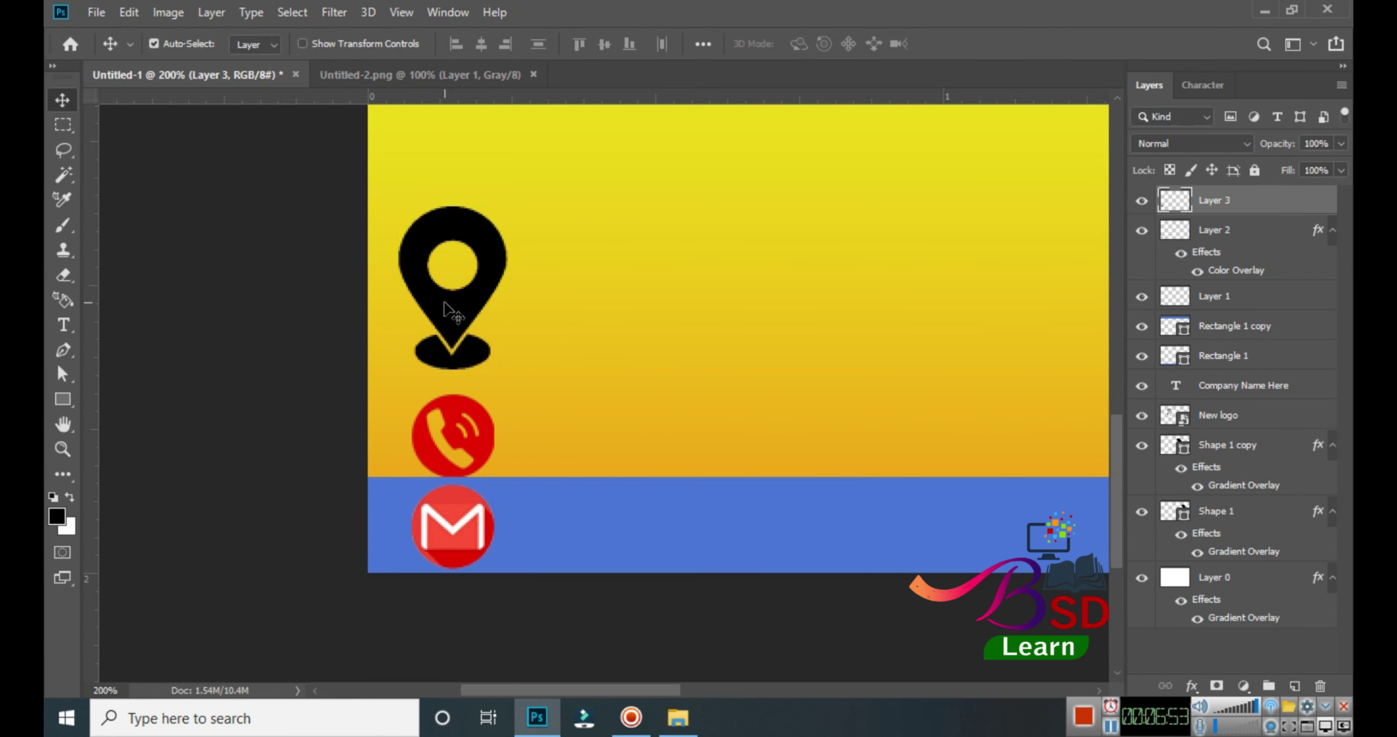
# - Add a red Color Overlay to the location pin and nudge the phone icon up toward it
pyautogui.click(1192, 686)
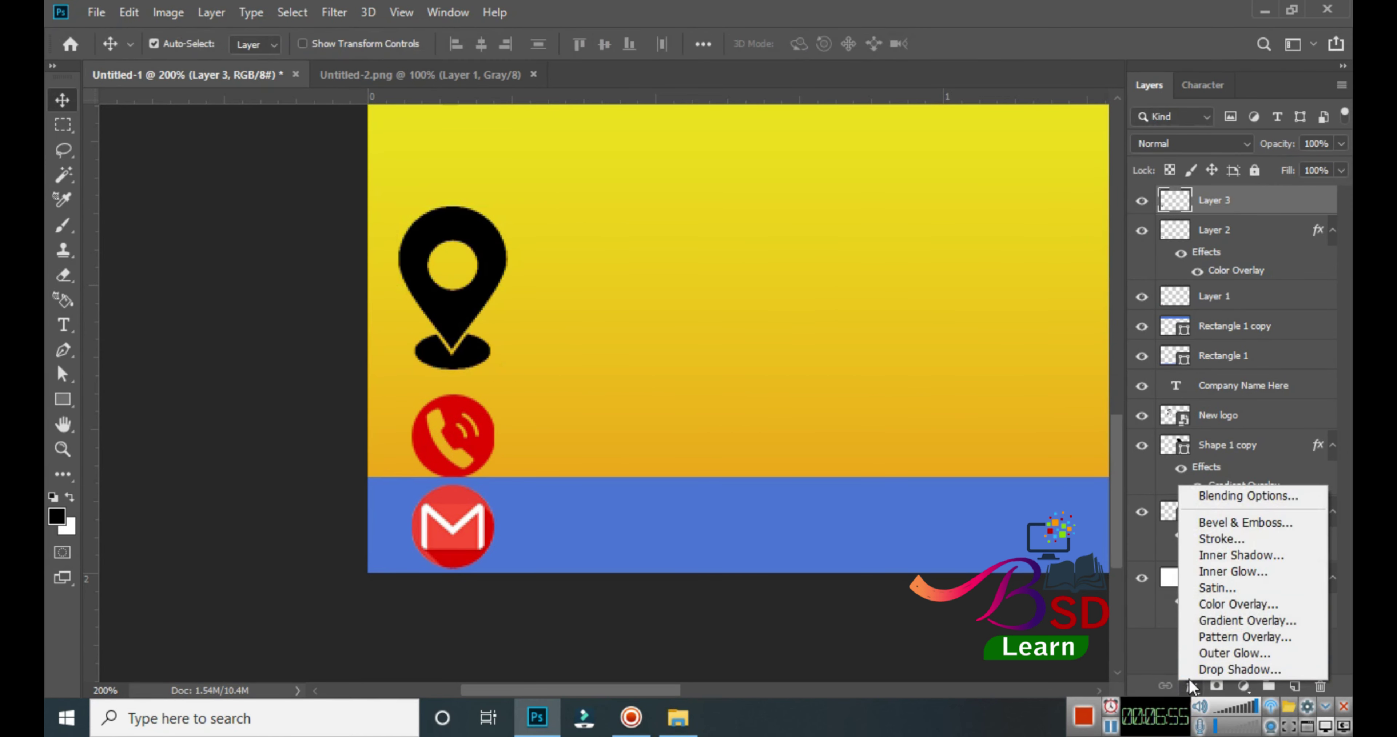
pyautogui.click(1214, 604)
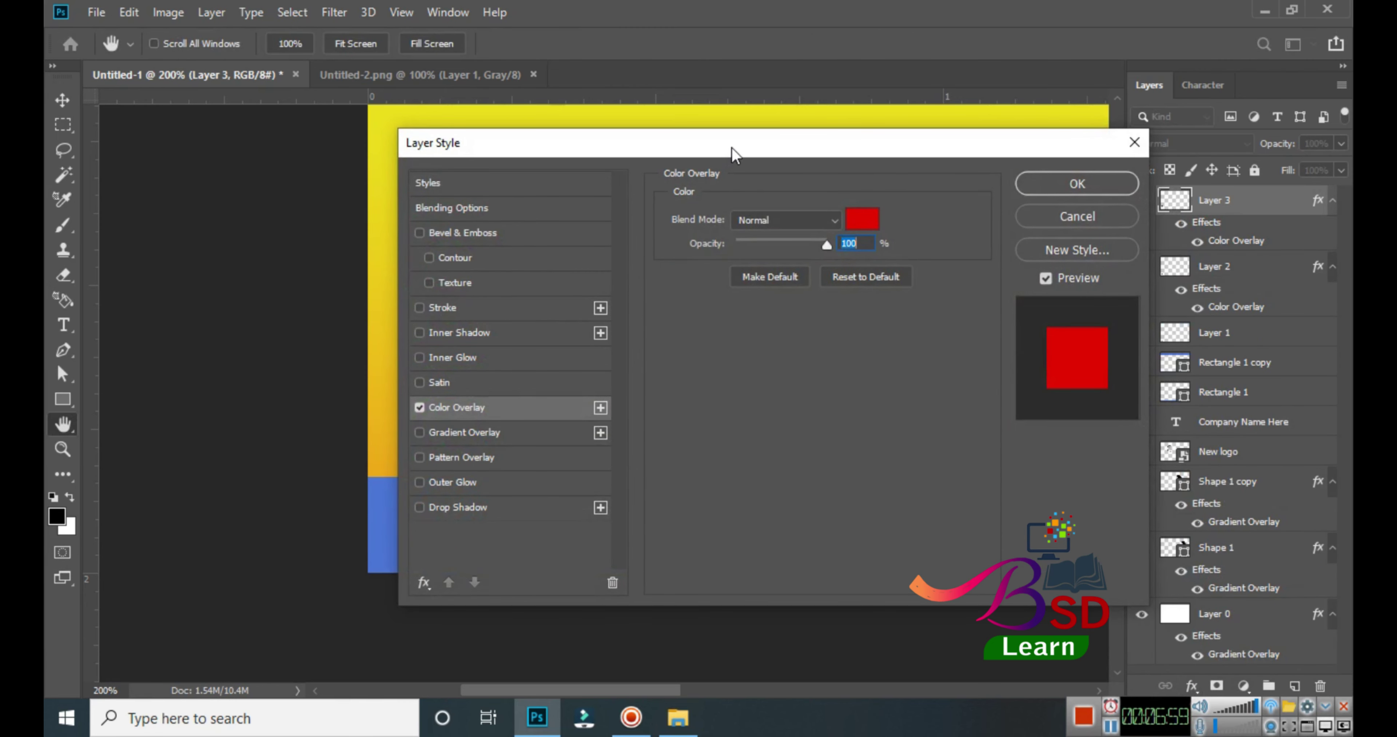
pyautogui.click(1068, 184)
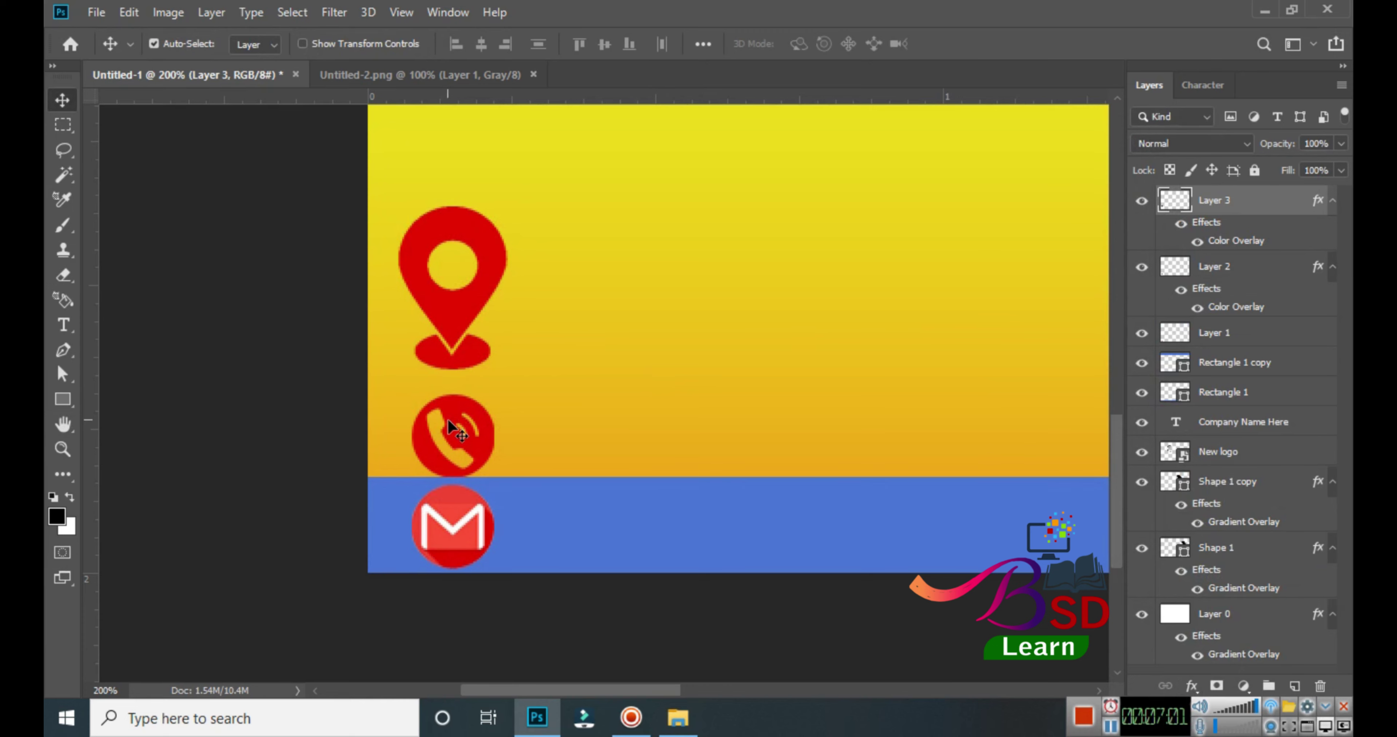
pyautogui.moveTo(455, 410); pyautogui.dragTo(455, 404)
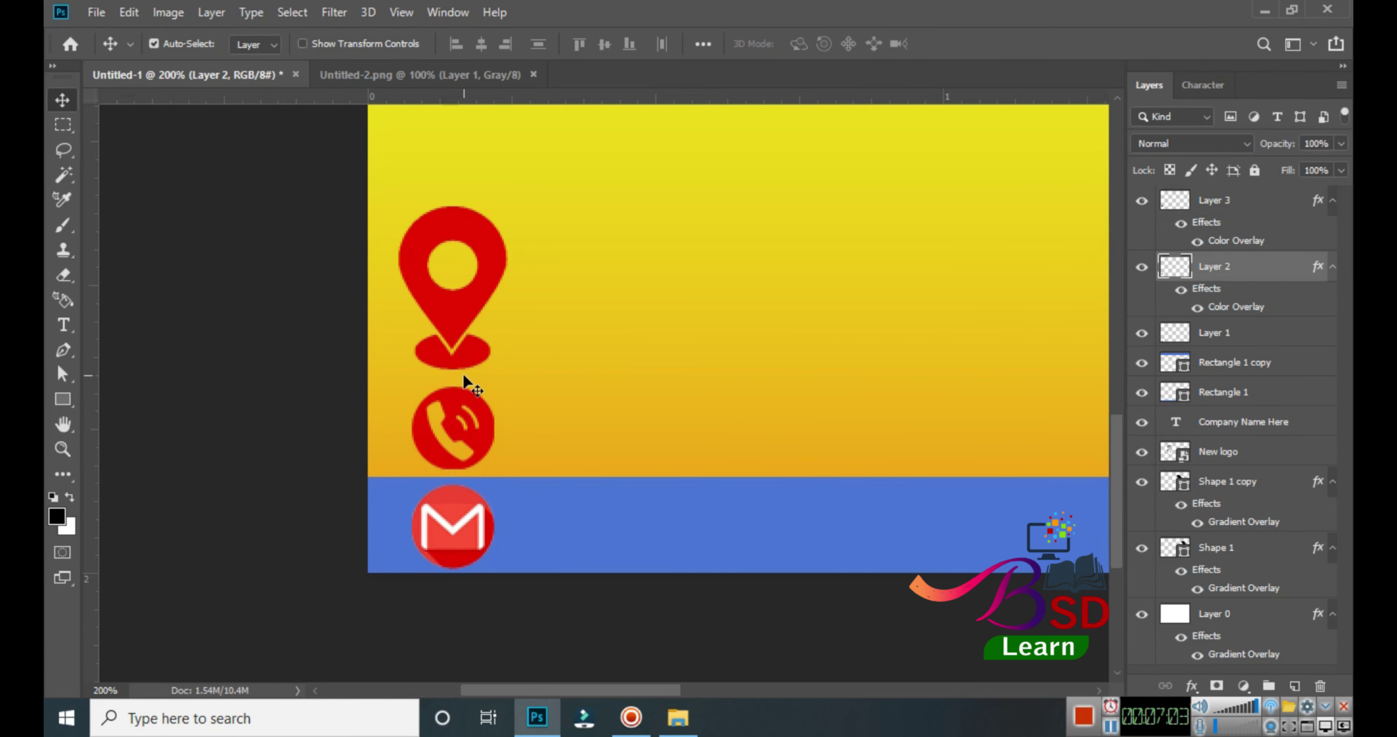
pyautogui.click(459, 307)
# - Type the text 'Company Address Here' beside the location pin
pyautogui.scroll(-3, 471, 311)
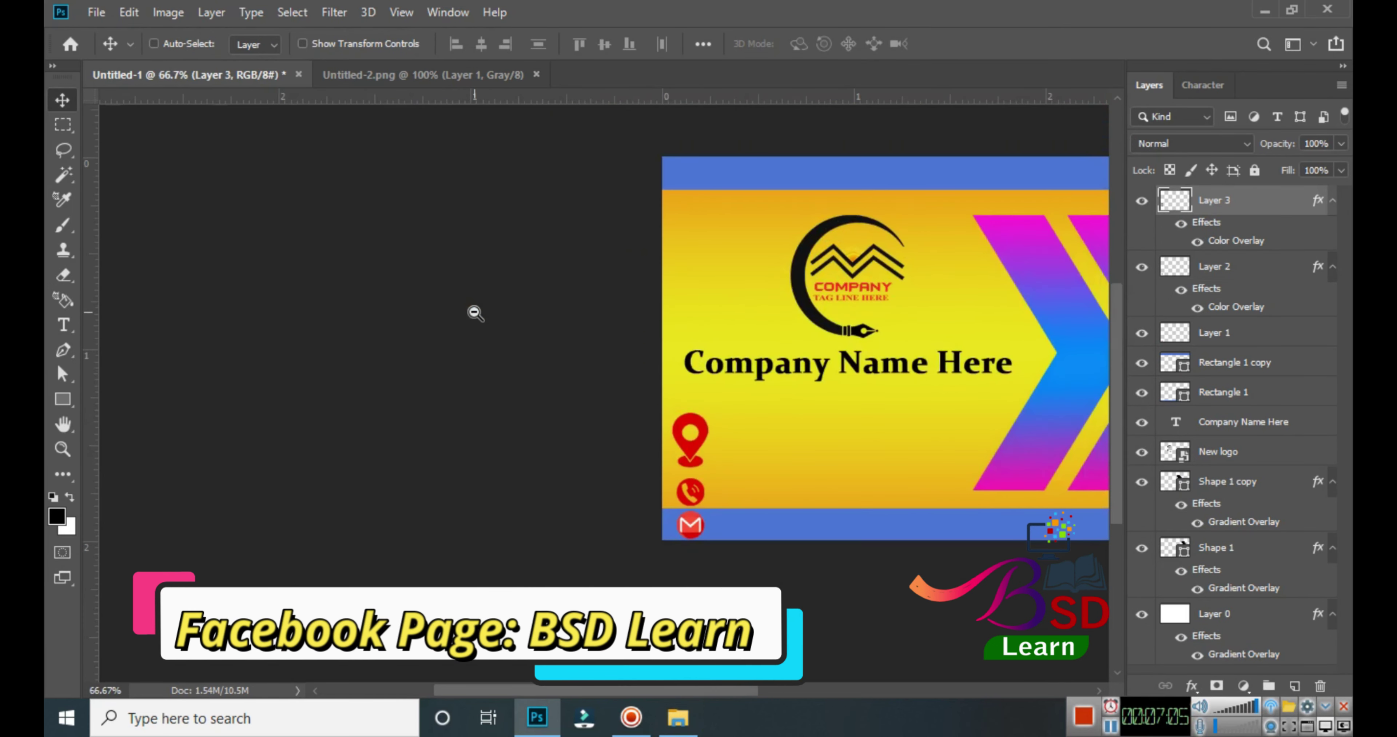
pyautogui.click(67, 330)
pyautogui.click(493, 421)
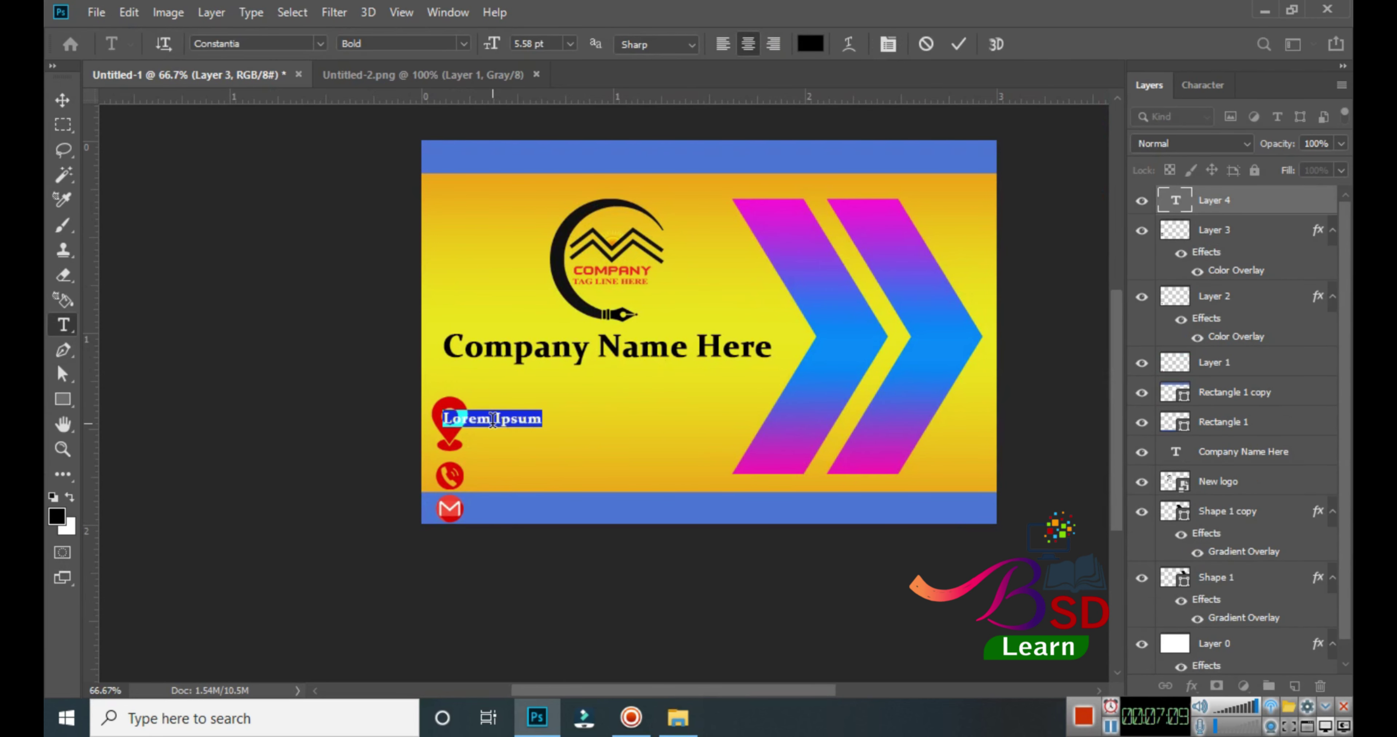
pyautogui.press('BackSpace')
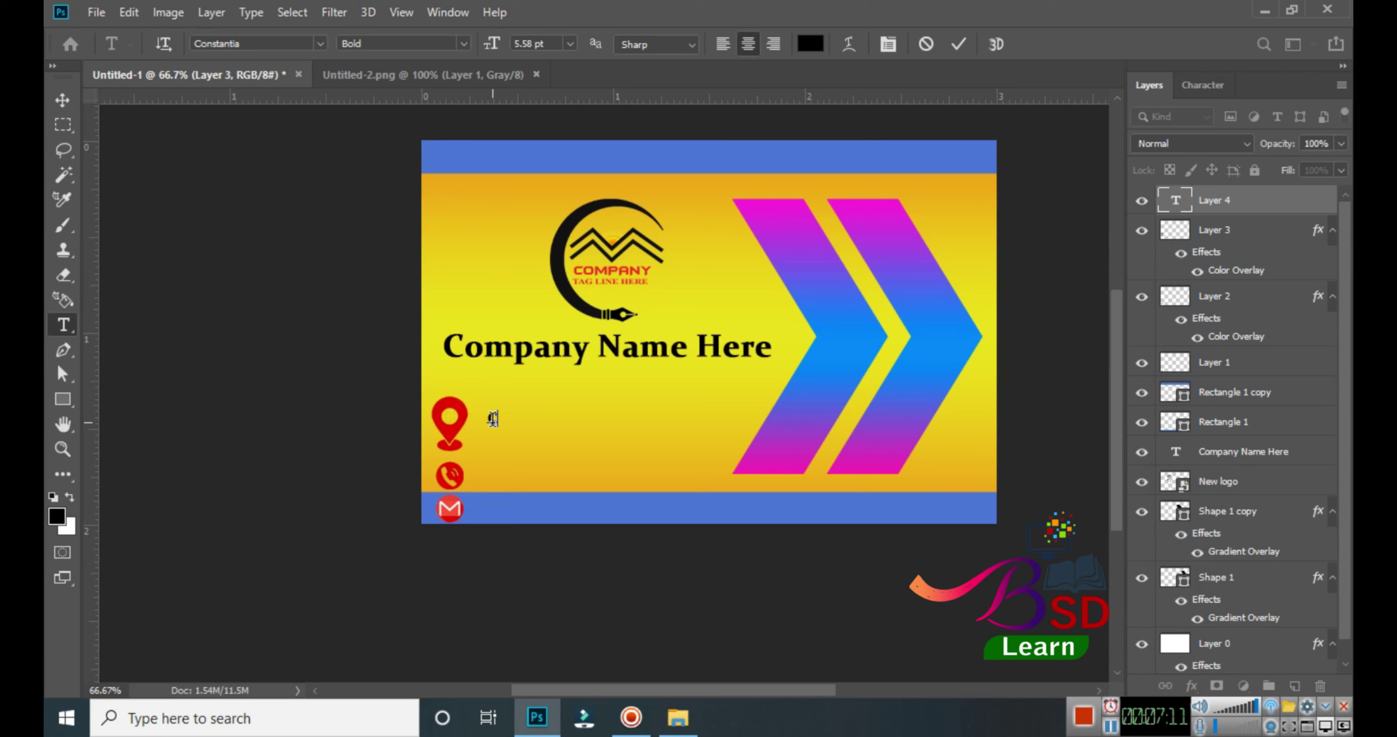
pyautogui.write('Company Address Hewe')
pyautogui.press('BackSpace')
pyautogui.press('BackSpace')
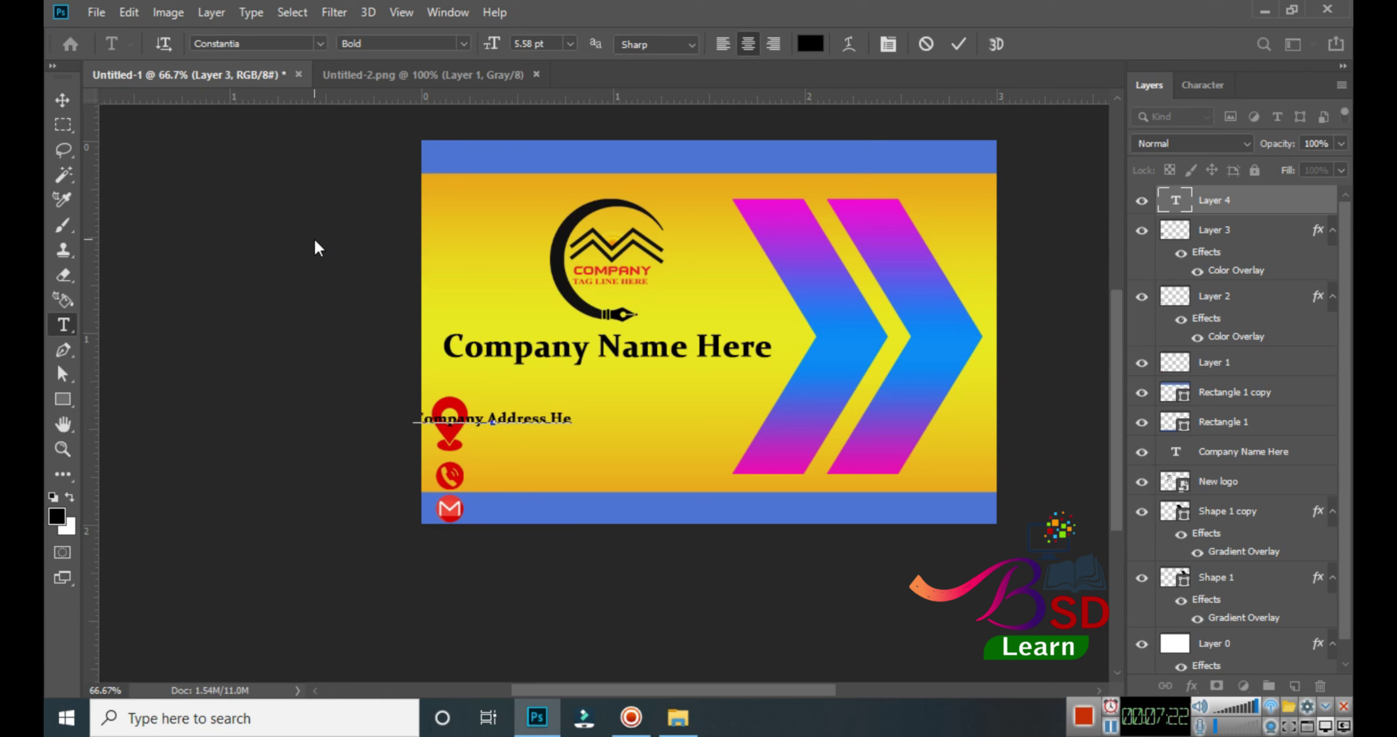
pyautogui.write('re')
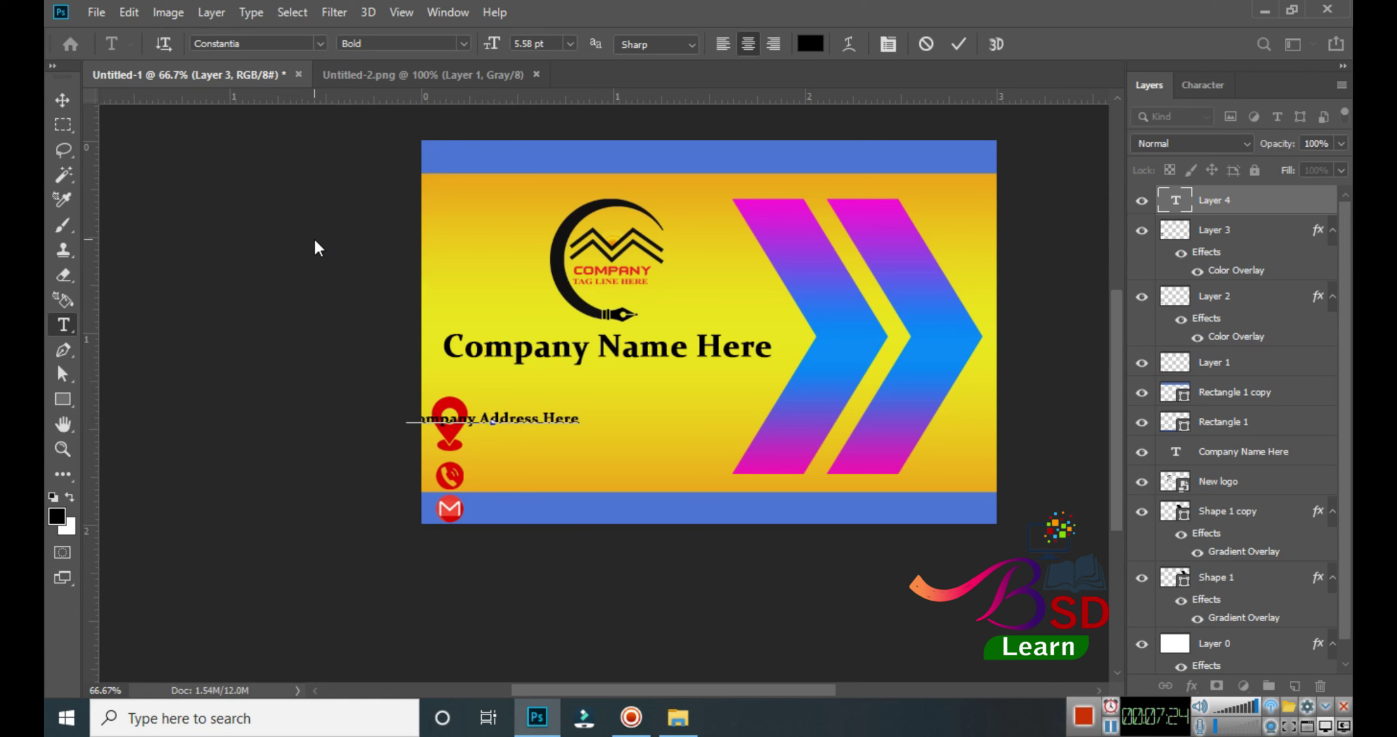
pyautogui.click(64, 102)
# - Position the address text right next to the pin at 100% view
pyautogui.moveTo(532, 421); pyautogui.dragTo(632, 426)
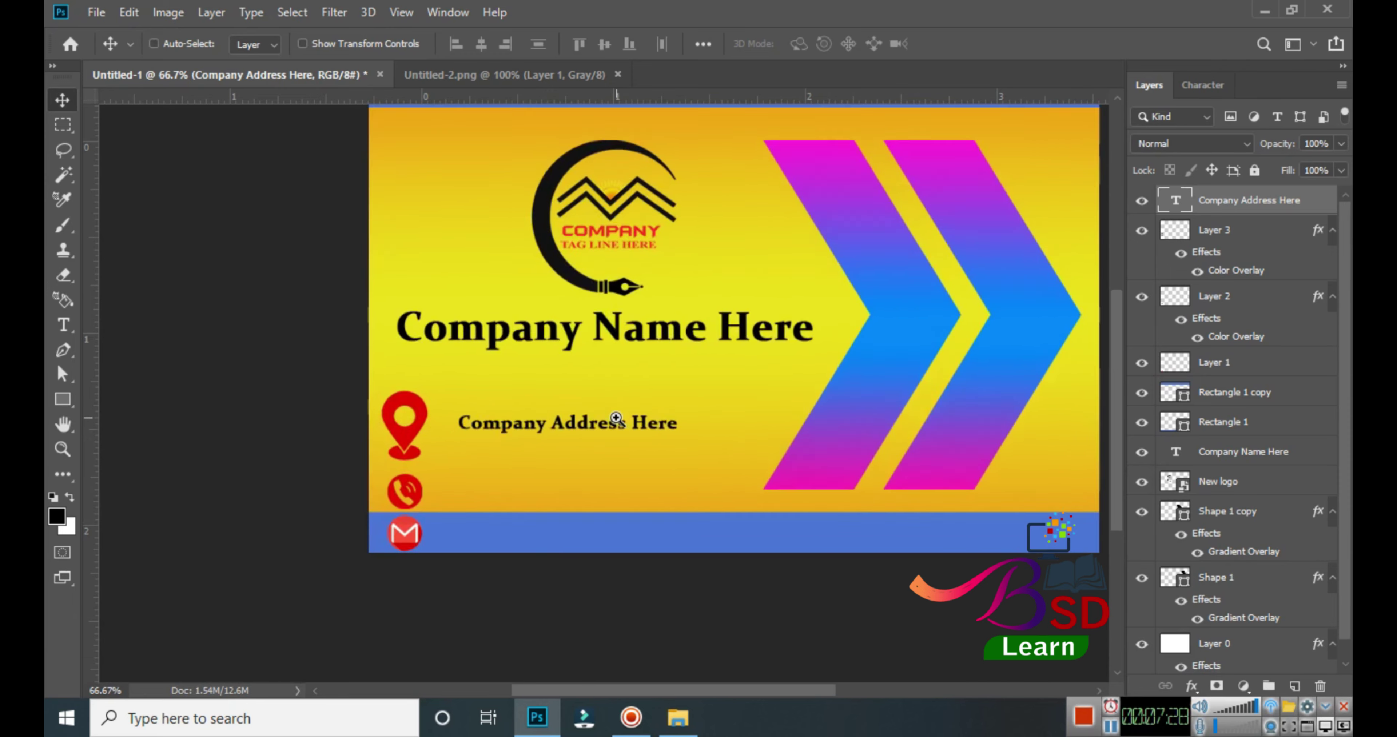
pyautogui.keyDown('ctrl'); pyautogui.click(616, 417); pyautogui.keyUp('ctrl')
pyautogui.hotkey('ctrl', '1')
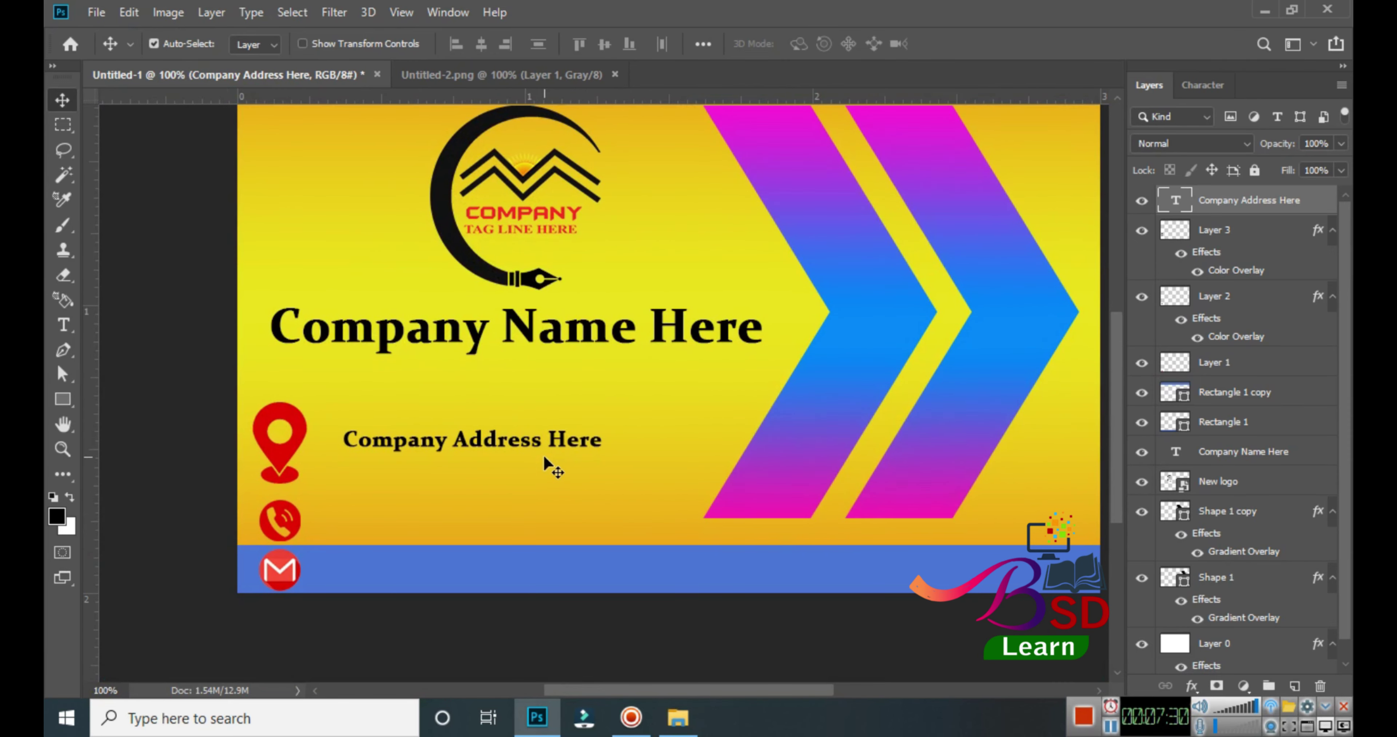
pyautogui.moveTo(510, 445); pyautogui.dragTo(508, 441)
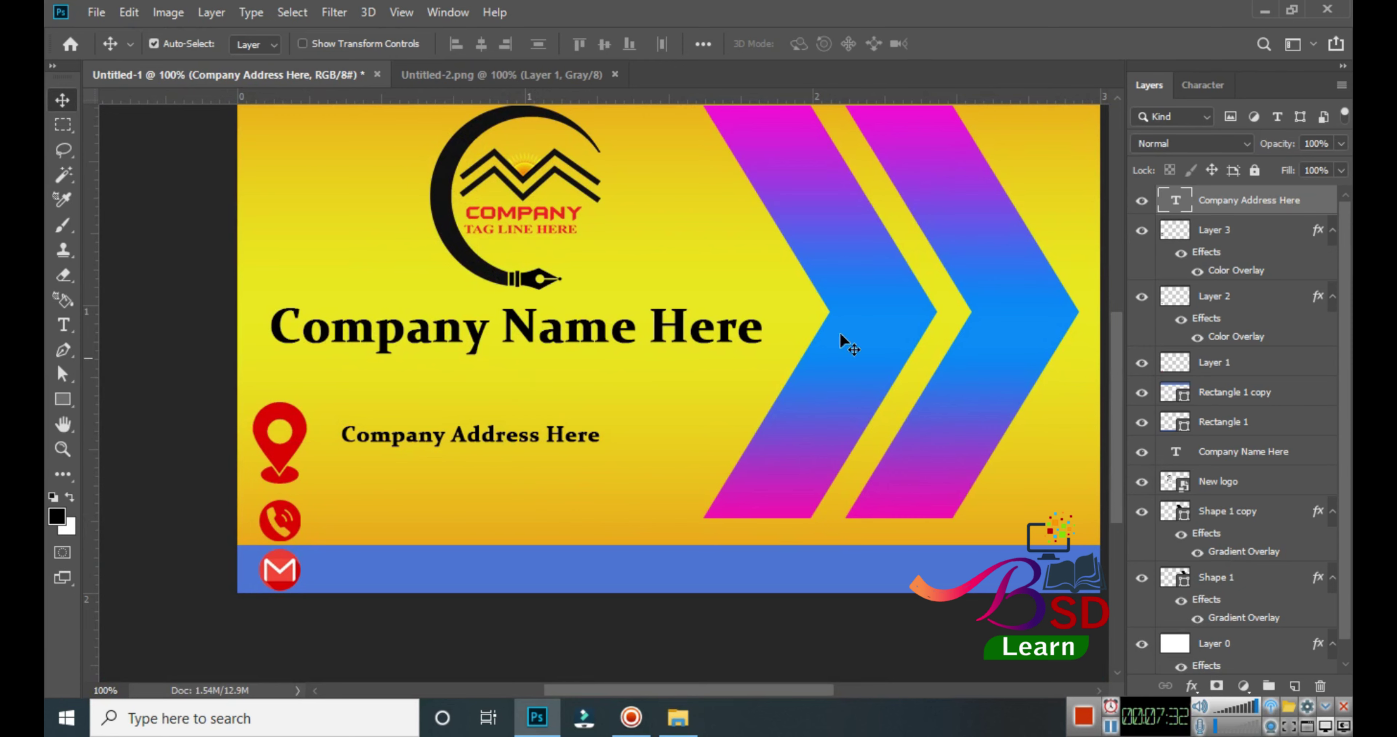
pyautogui.click(1196, 87)
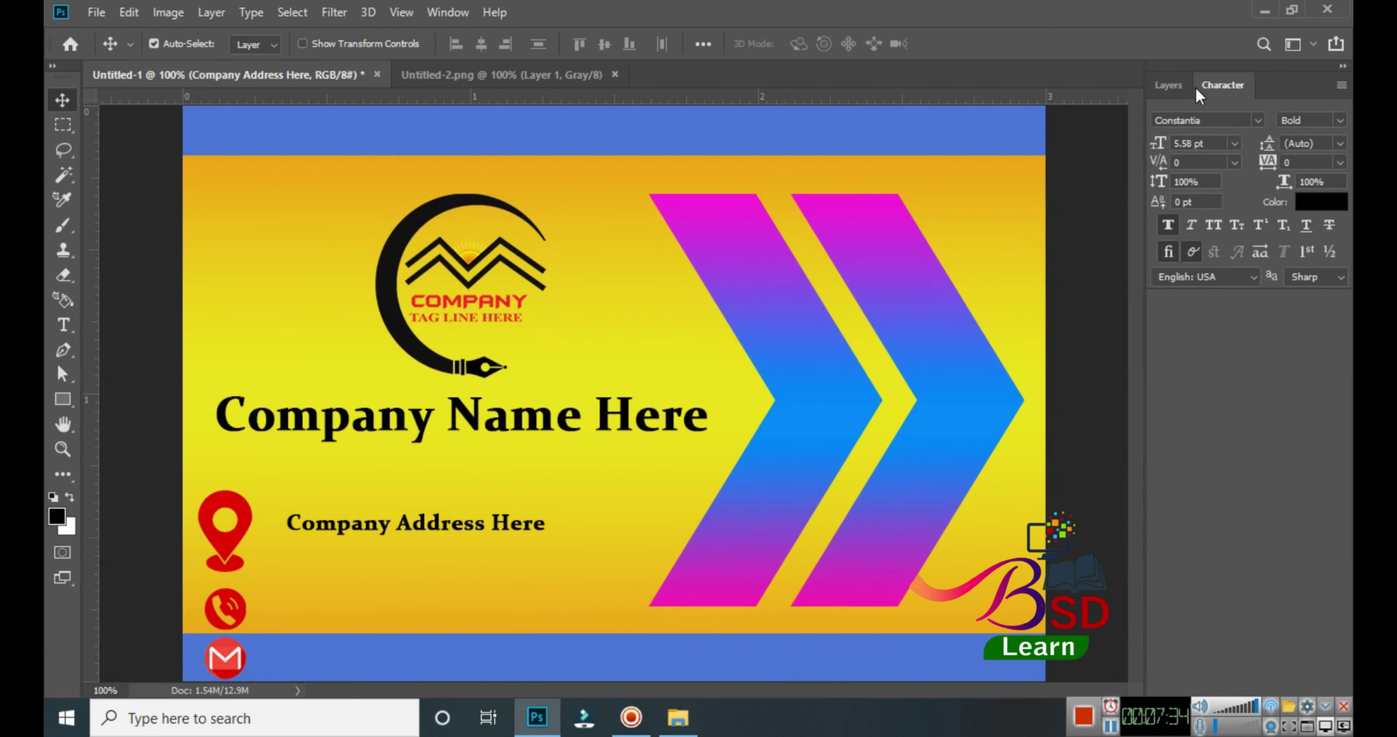
# - Make the address text faux bold at 6 pt and Alt-drag a copy beside the phone icon
pyautogui.click(1169, 227)
pyautogui.click(1159, 144)
pyautogui.write('6')
pyautogui.press('Return')
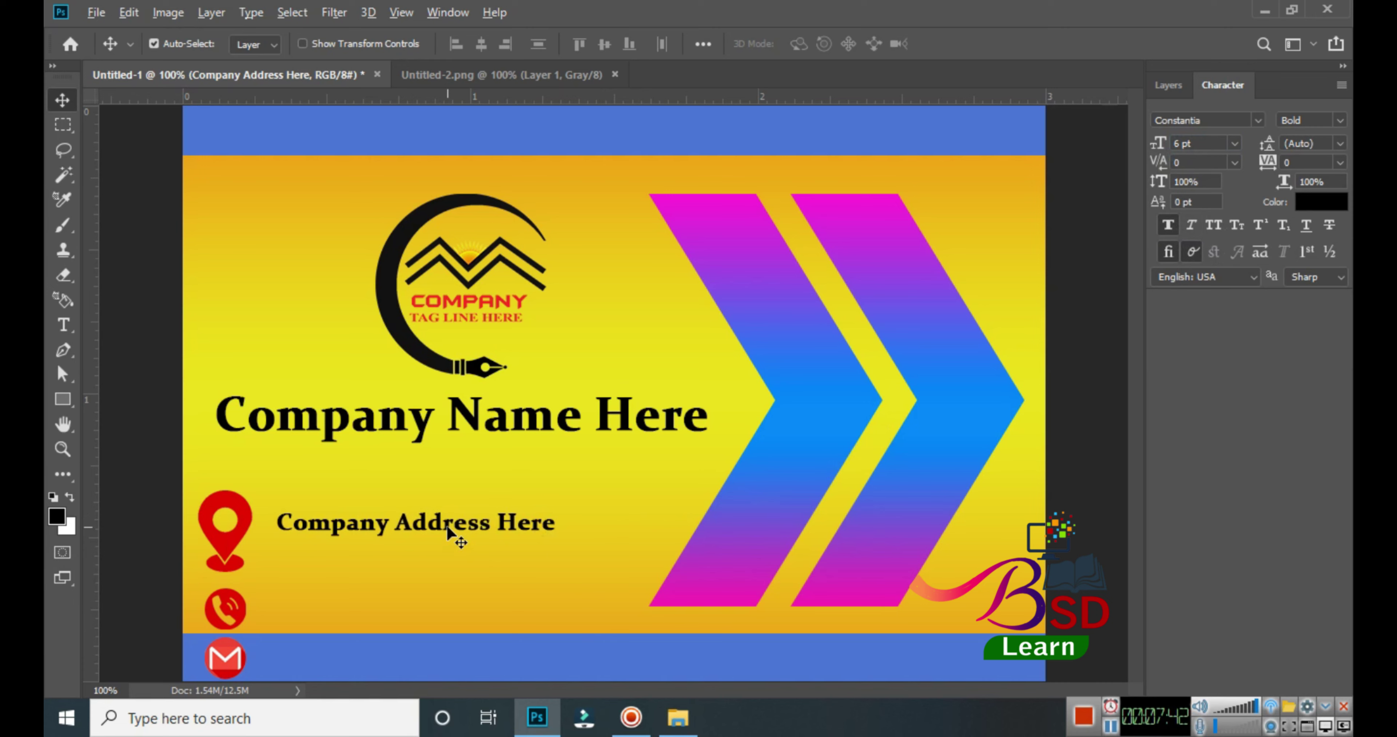
pyautogui.moveTo(448, 528); pyautogui.dragTo(472, 593)
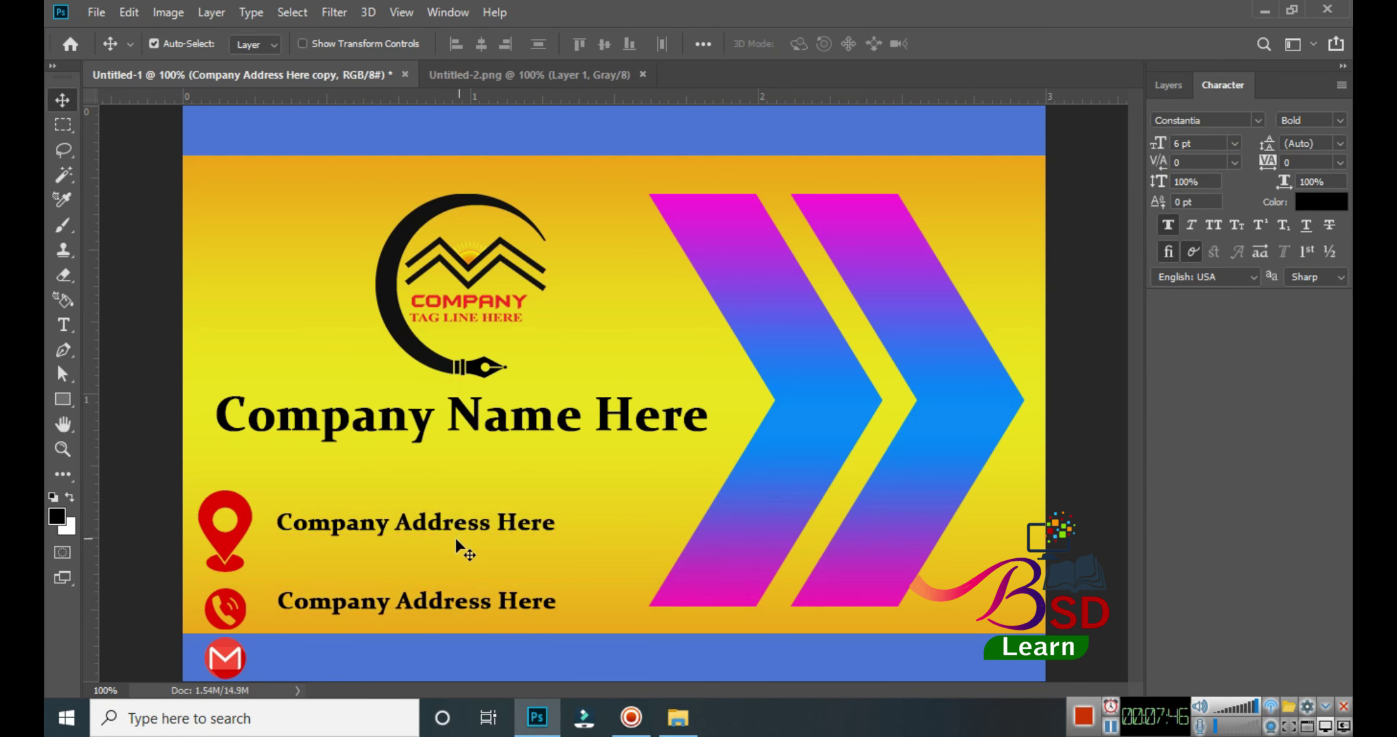
pyautogui.click(63, 324)
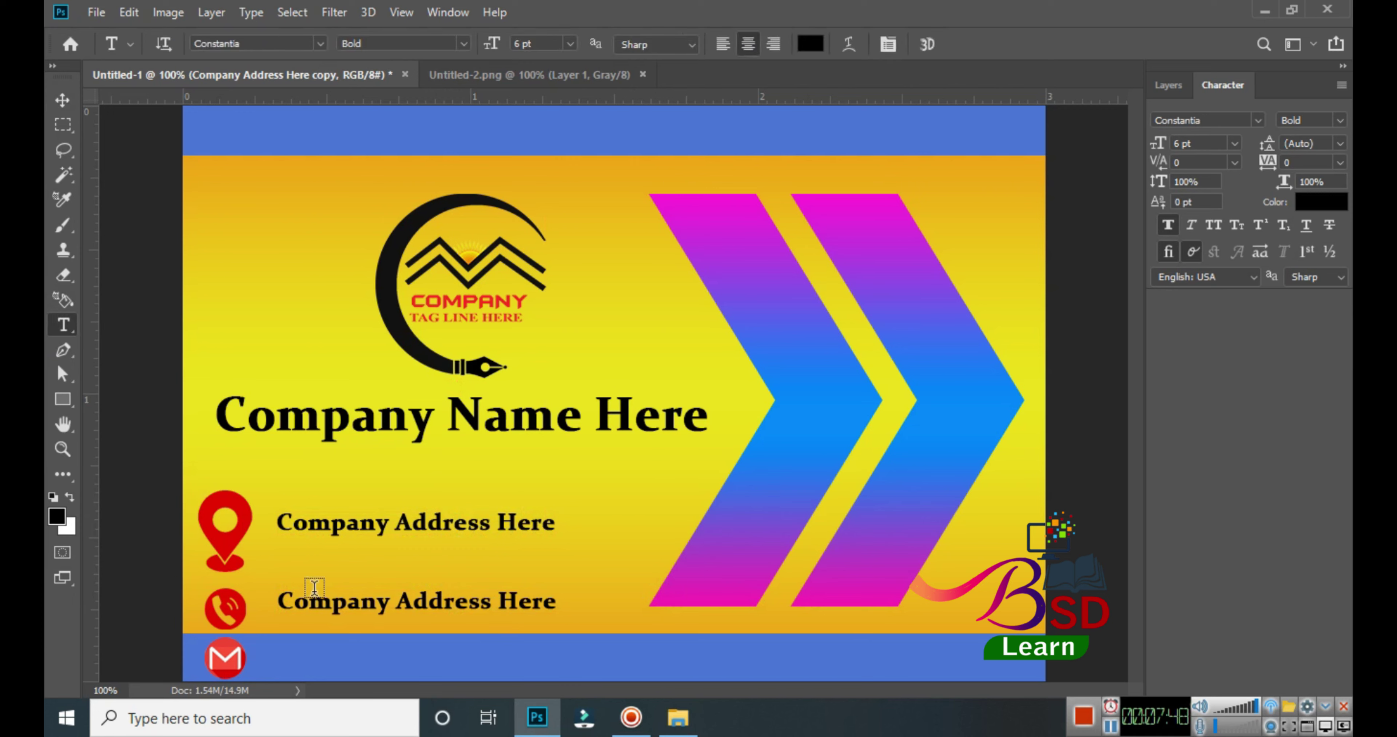
# - Replace the copied address line with the phone number and set it in Calibri
pyautogui.tripleClick(392, 604)
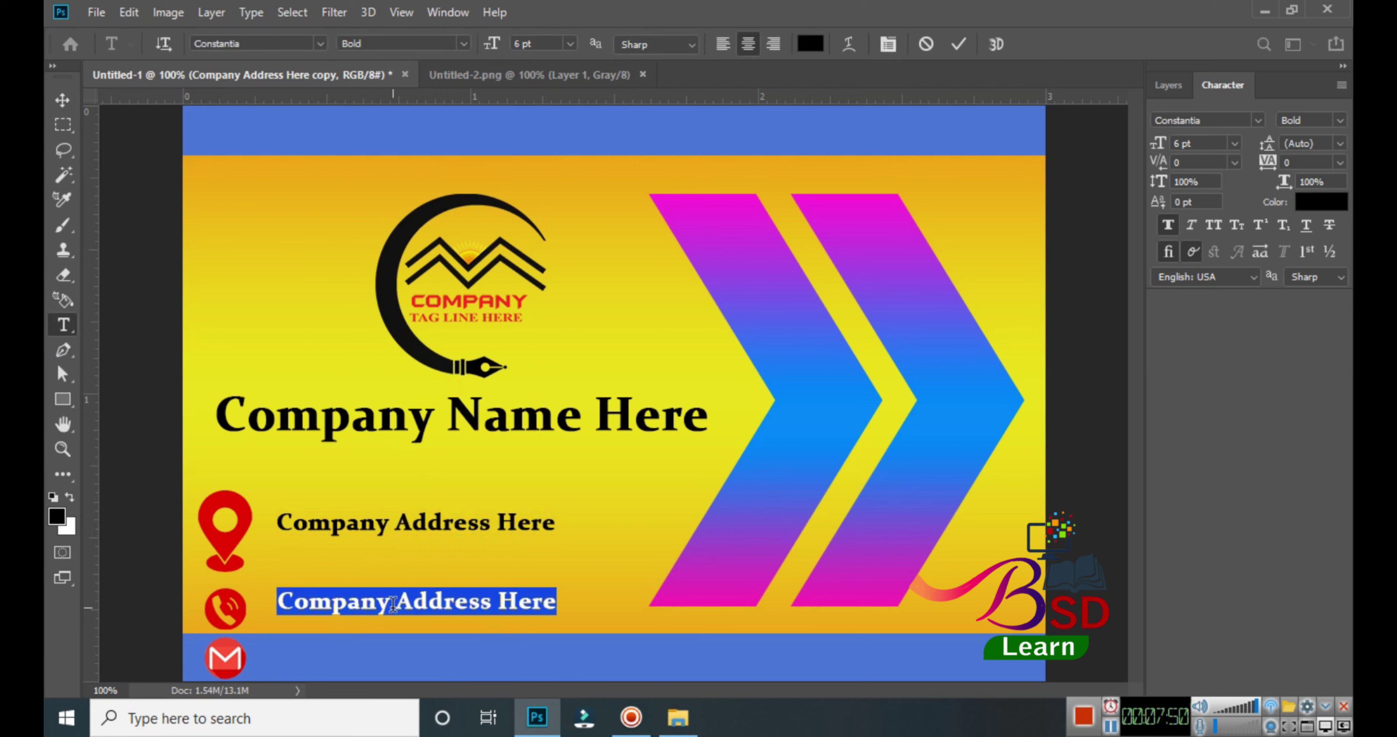
pyautogui.write('(&&')
pyautogui.press('BackSpace')
pyautogui.press('BackSpace')
pyautogui.press('BackSpace')
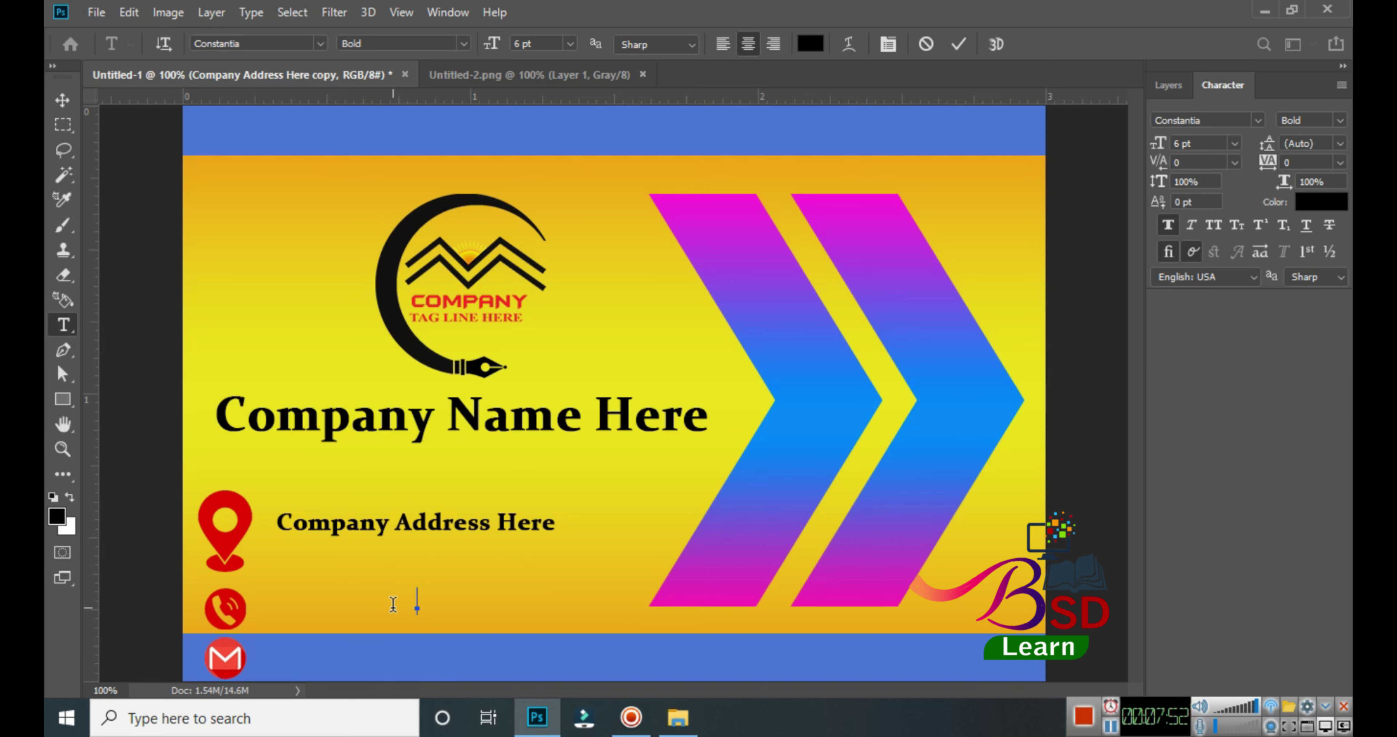
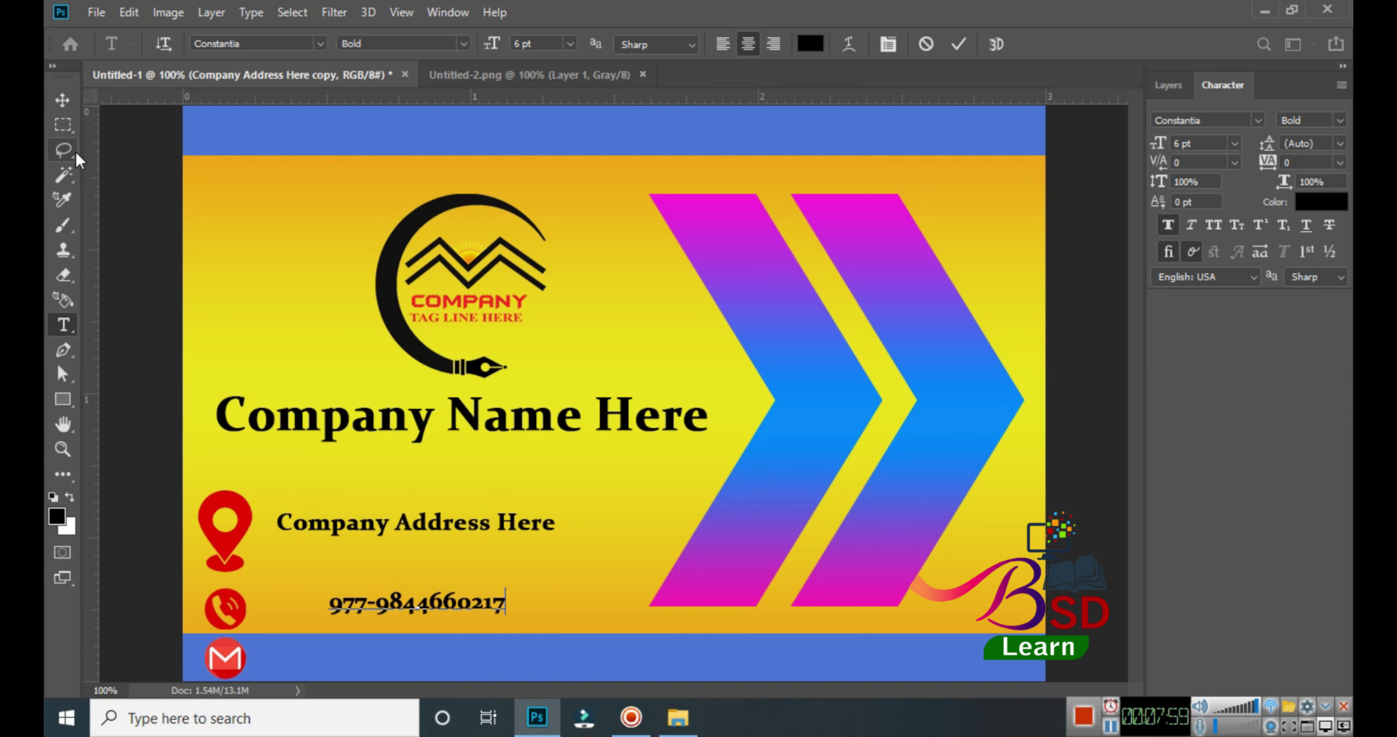
pyautogui.click(62, 101)
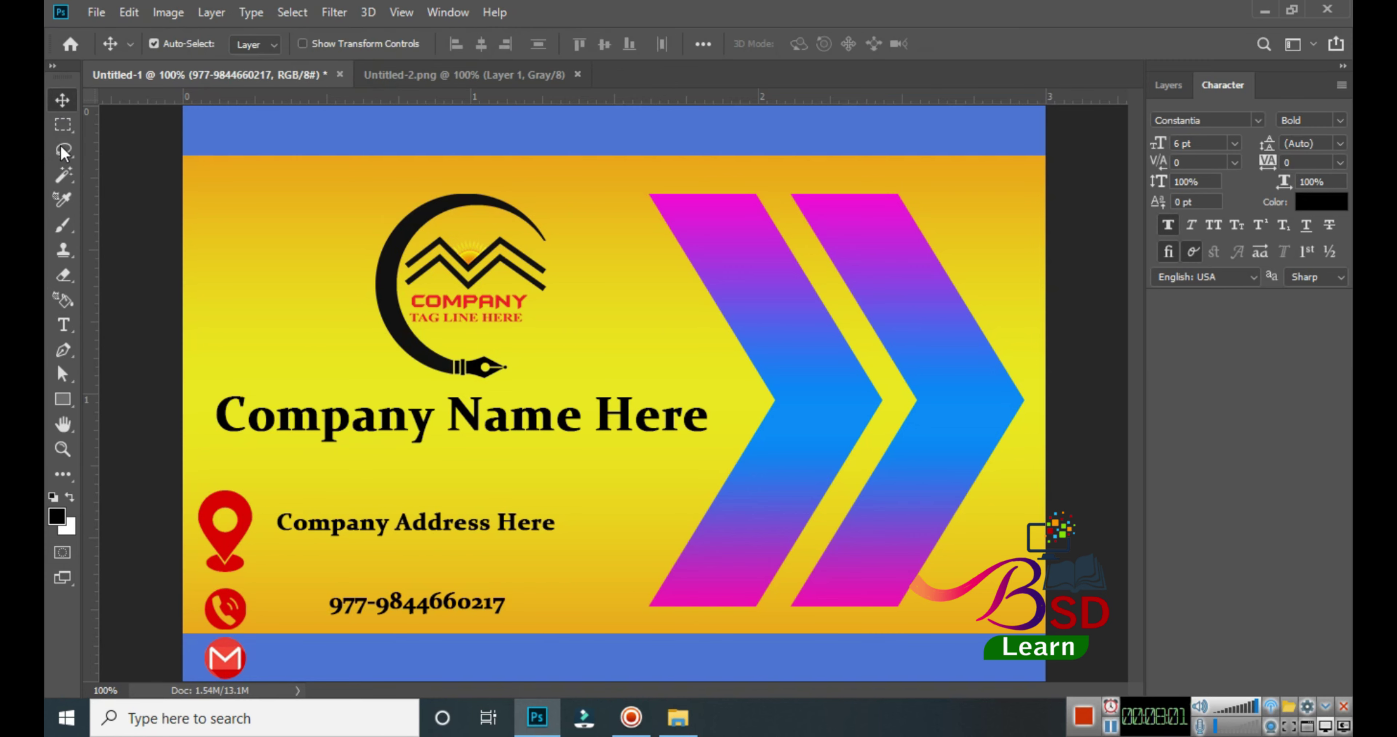
pyautogui.click(1257, 120)
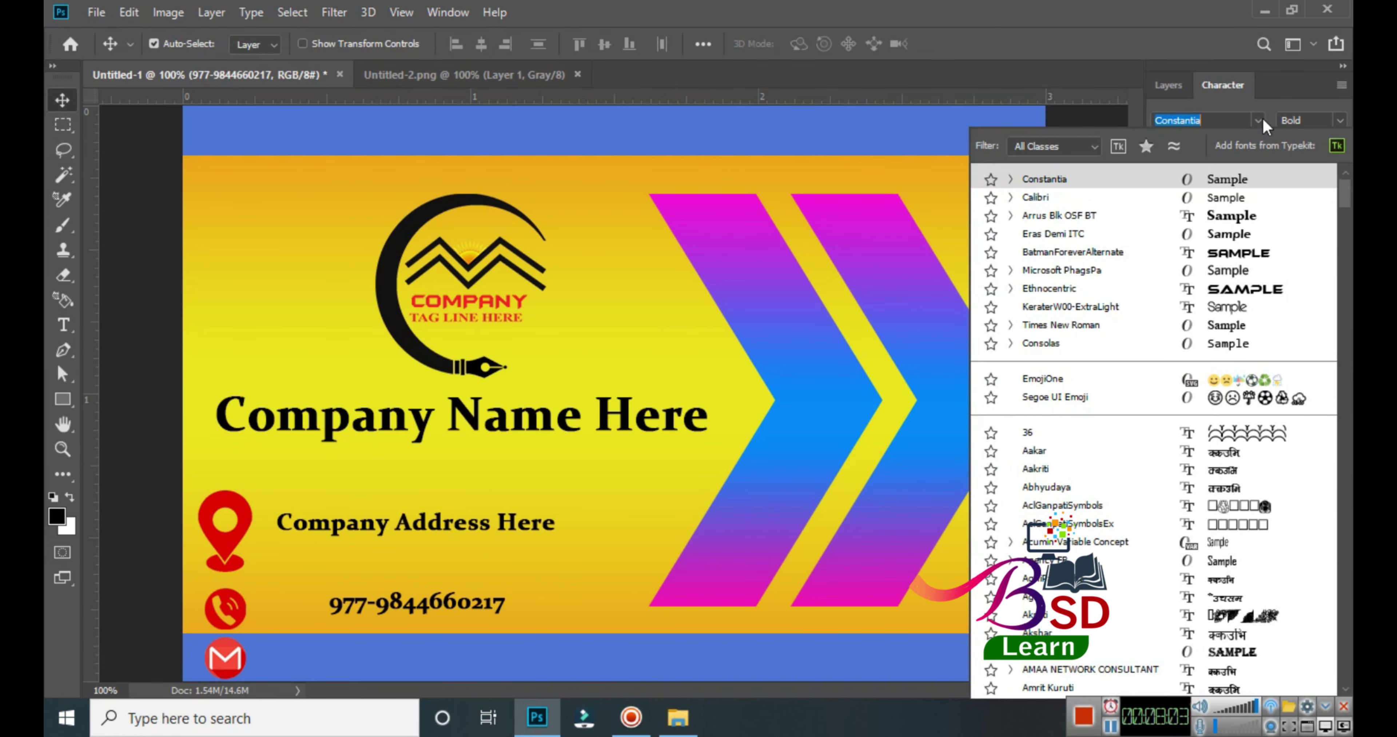
pyautogui.click(1130, 202)
# - Copy the phone line beside the mail icon, change it to the e-mail address, and align it
pyautogui.moveTo(454, 603)
pyautogui.mouseDown()
pyautogui.moveTo(401, 604)
pyautogui.moveTo(411, 672)
pyautogui.mouseUp()
pyautogui.press('t')
pyautogui.click(401, 658)
pyautogui.hotkey('ctrl', 'a')
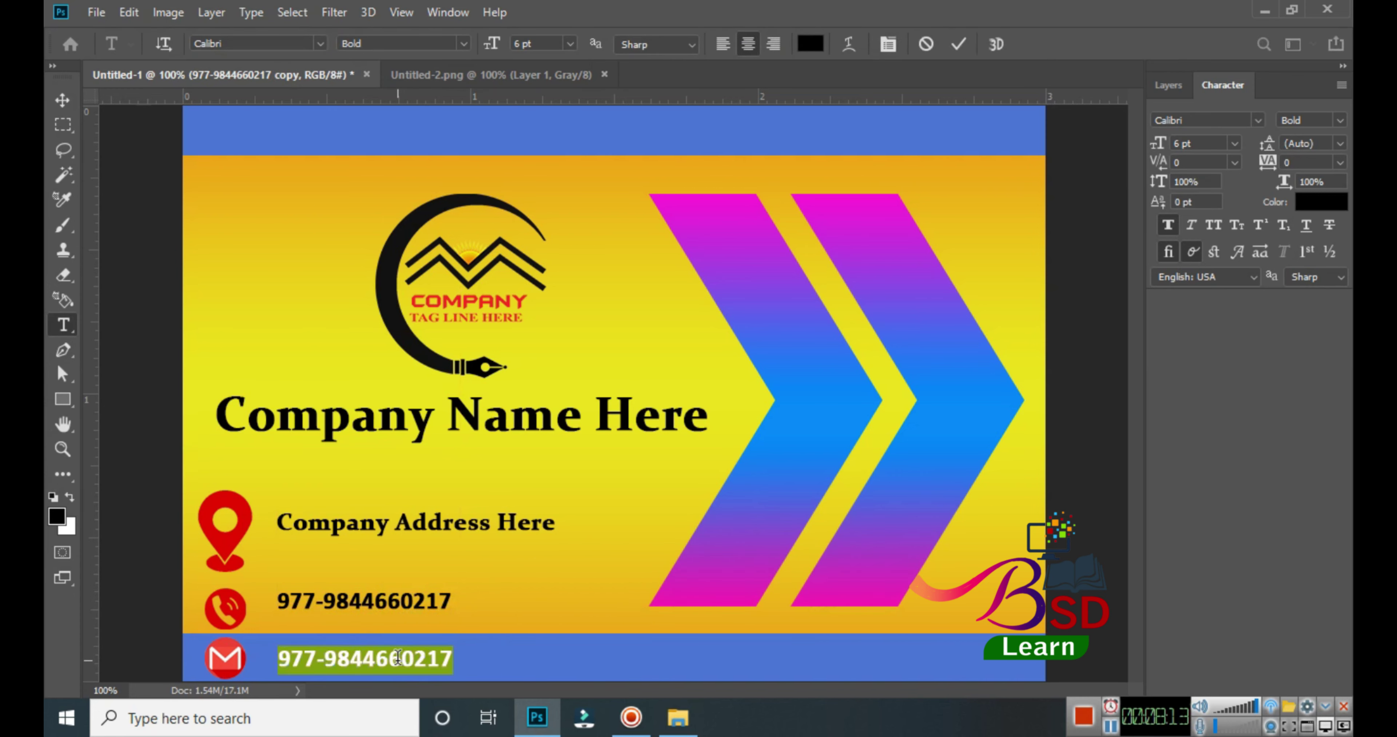
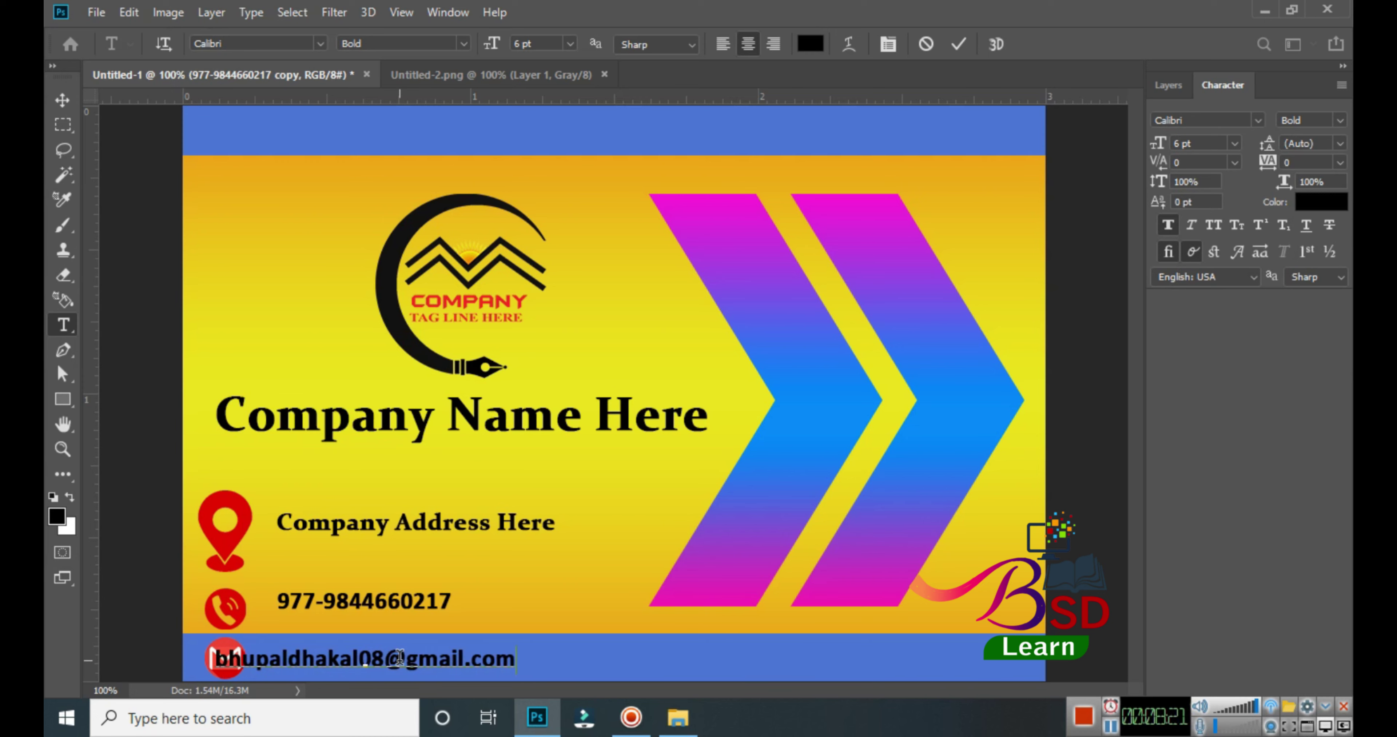
pyautogui.click(61, 101)
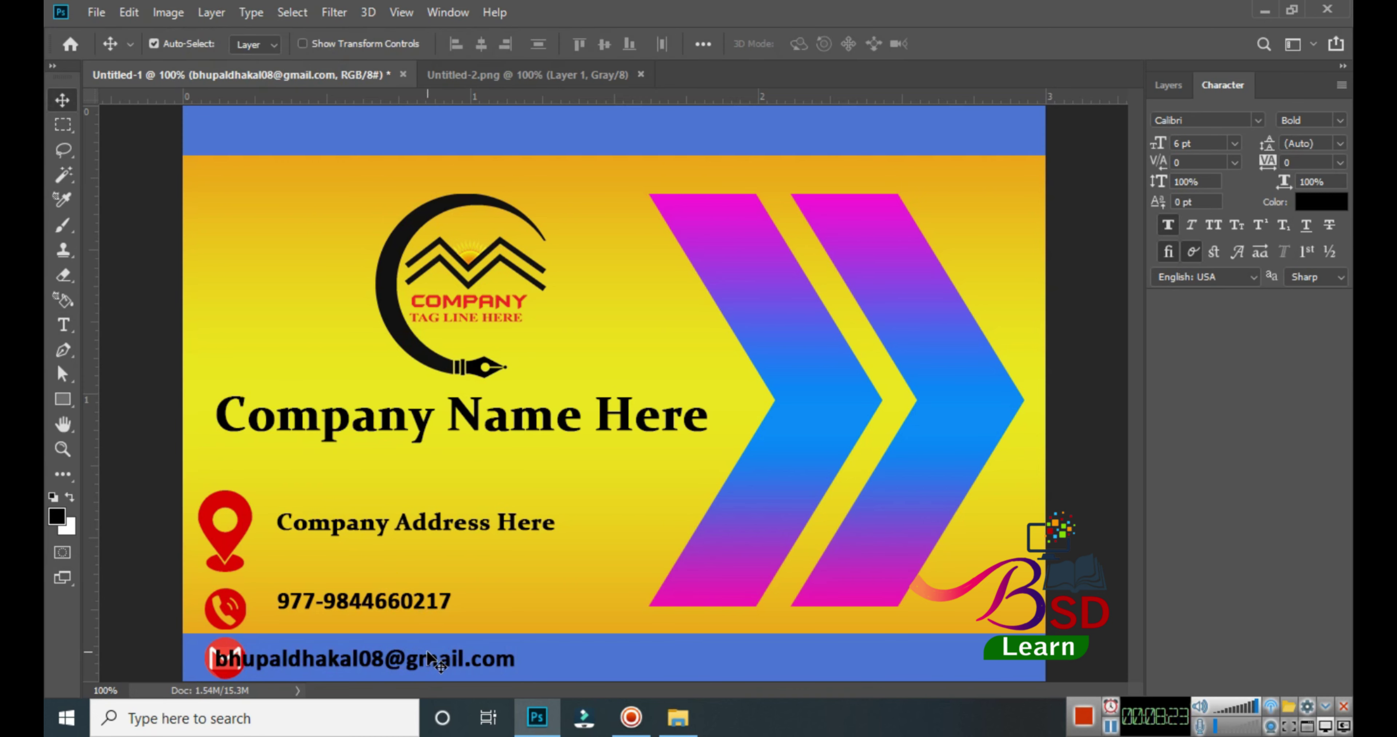
pyautogui.moveTo(415, 672); pyautogui.dragTo(474, 670)
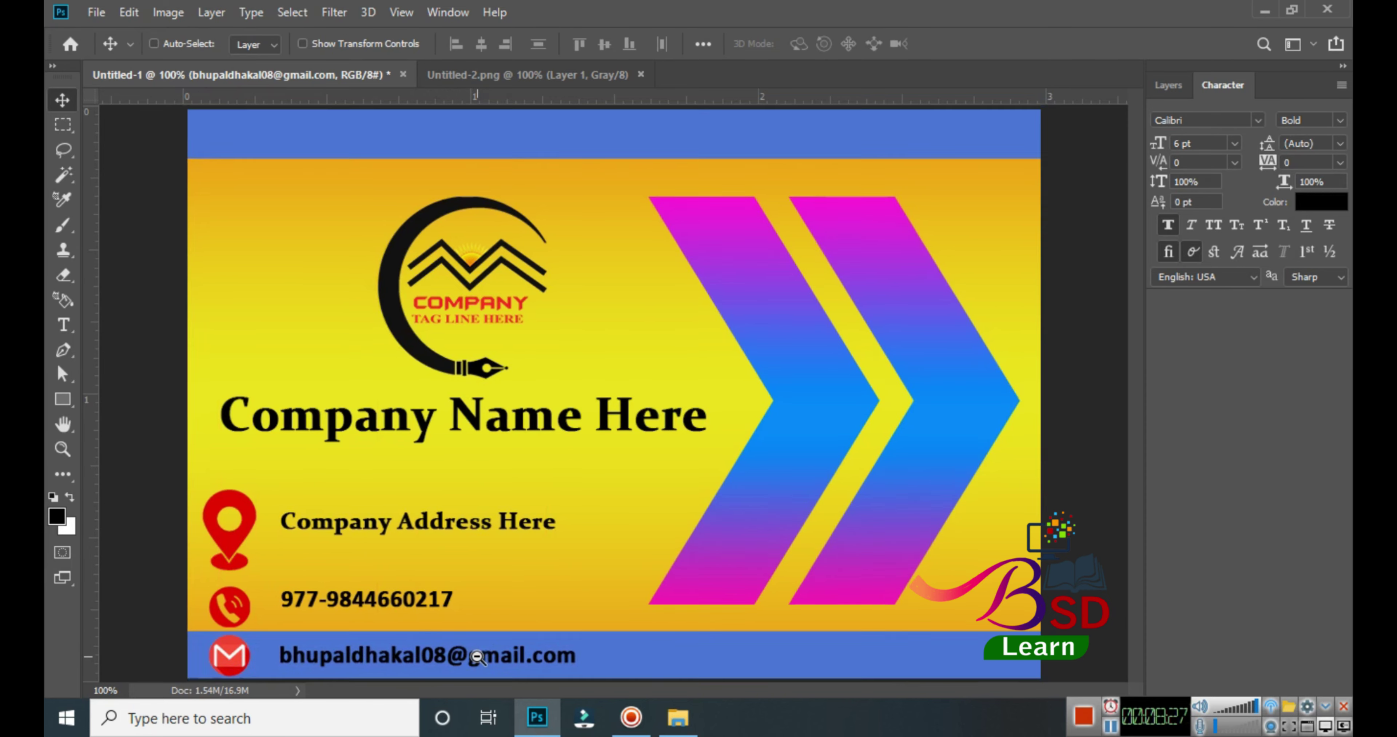
# - Zoom in to inspect the logo and company name, then return to 100%
pyautogui.hotkey('ctrl', '-')
pyautogui.hotkey('ctrl', '+')
pyautogui.hotkey('ctrl', '+')
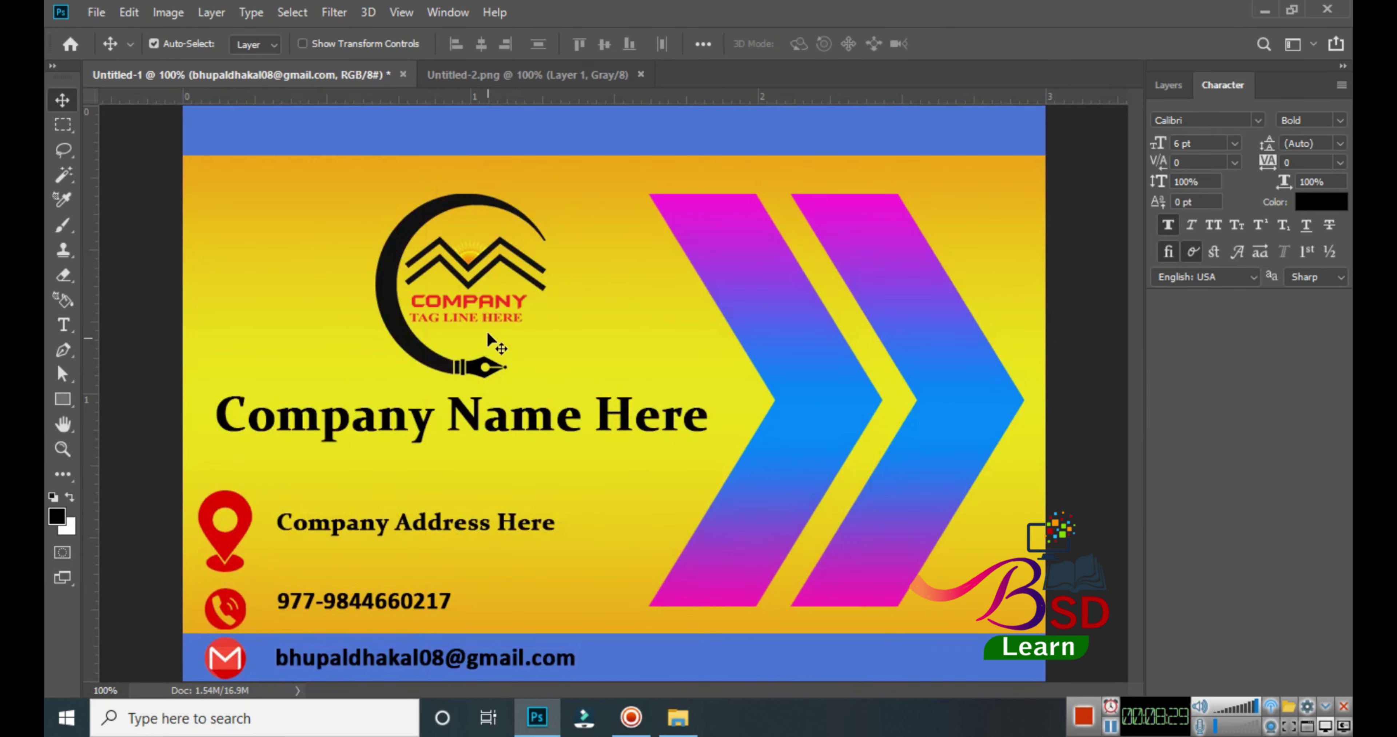
pyautogui.hotkey('ctrl', '+')
pyautogui.moveTo(674, 628); pyautogui.dragTo(733, 391)
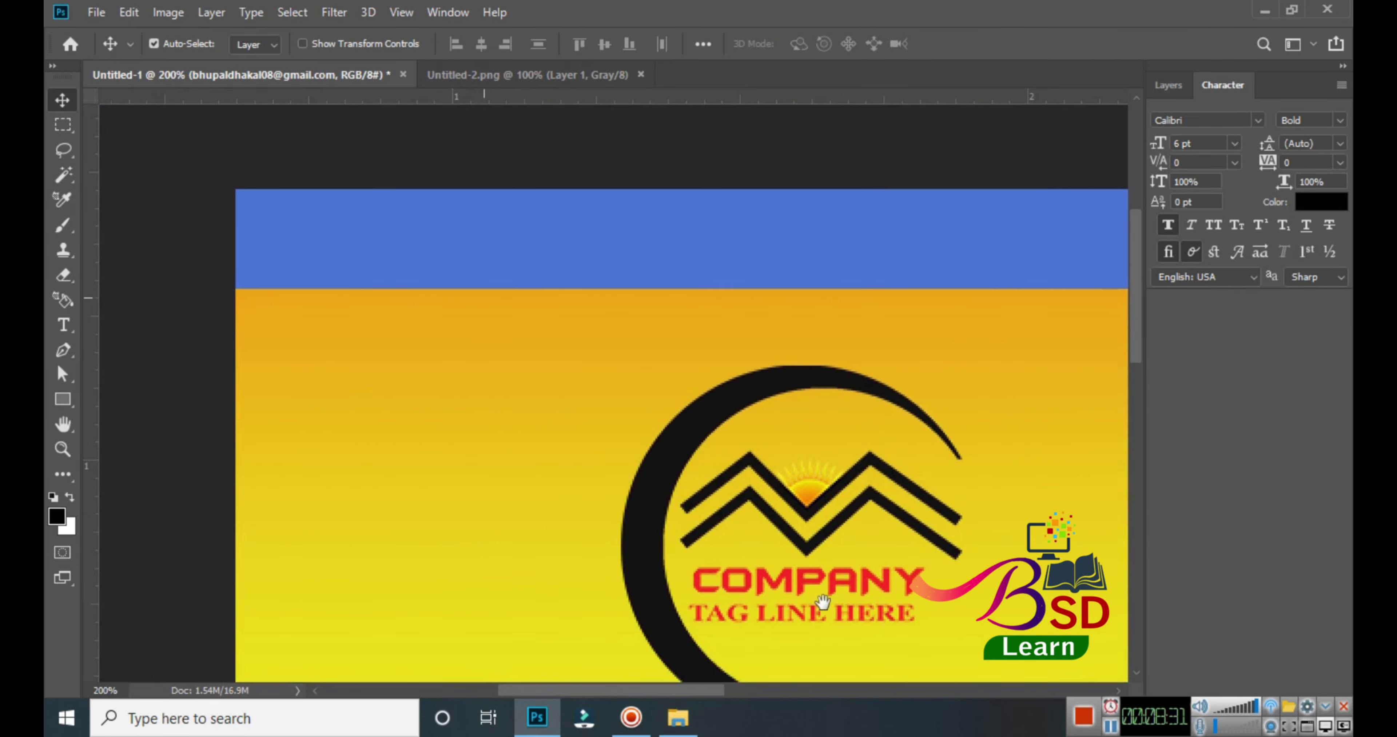
pyautogui.hotkey('ctrl', '-')
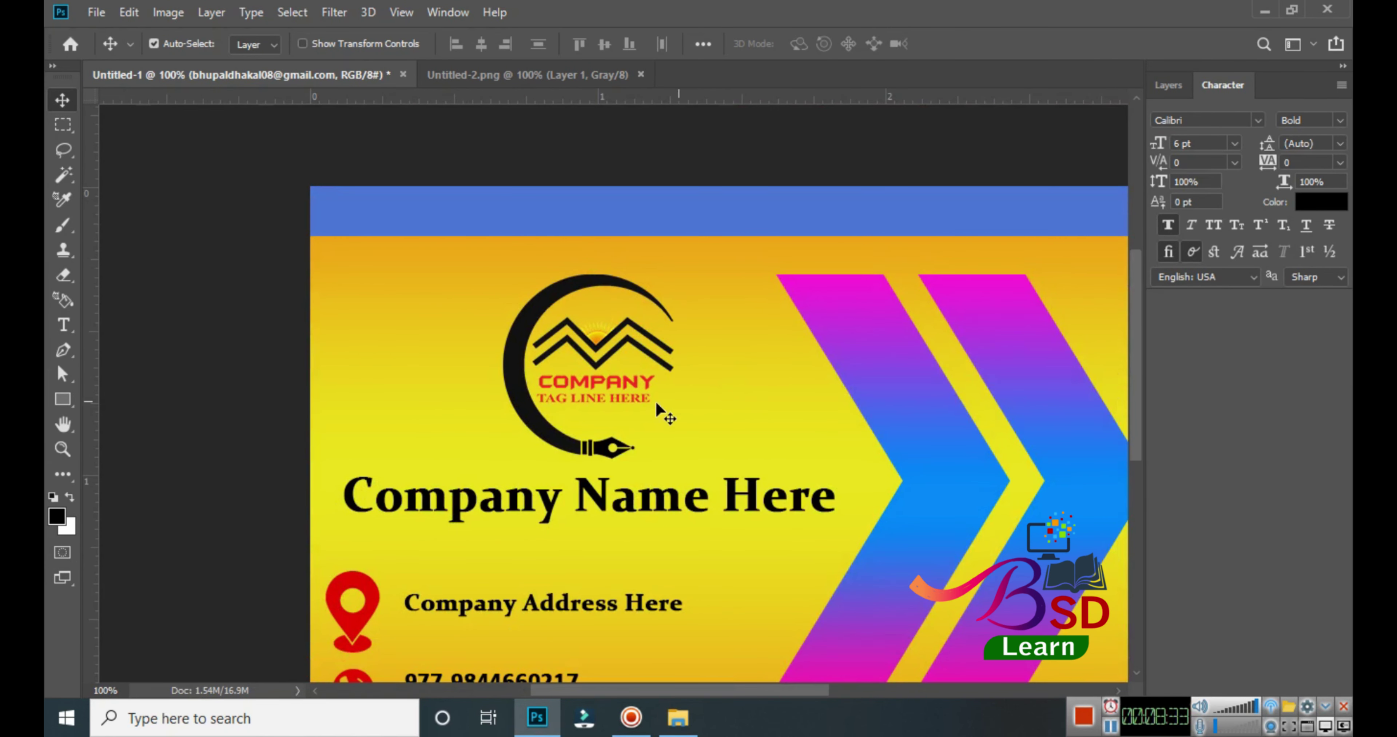
# - Type the owner's name in the top blue bar, position it, and enlarge it to about 182%
pyautogui.click(63, 325)
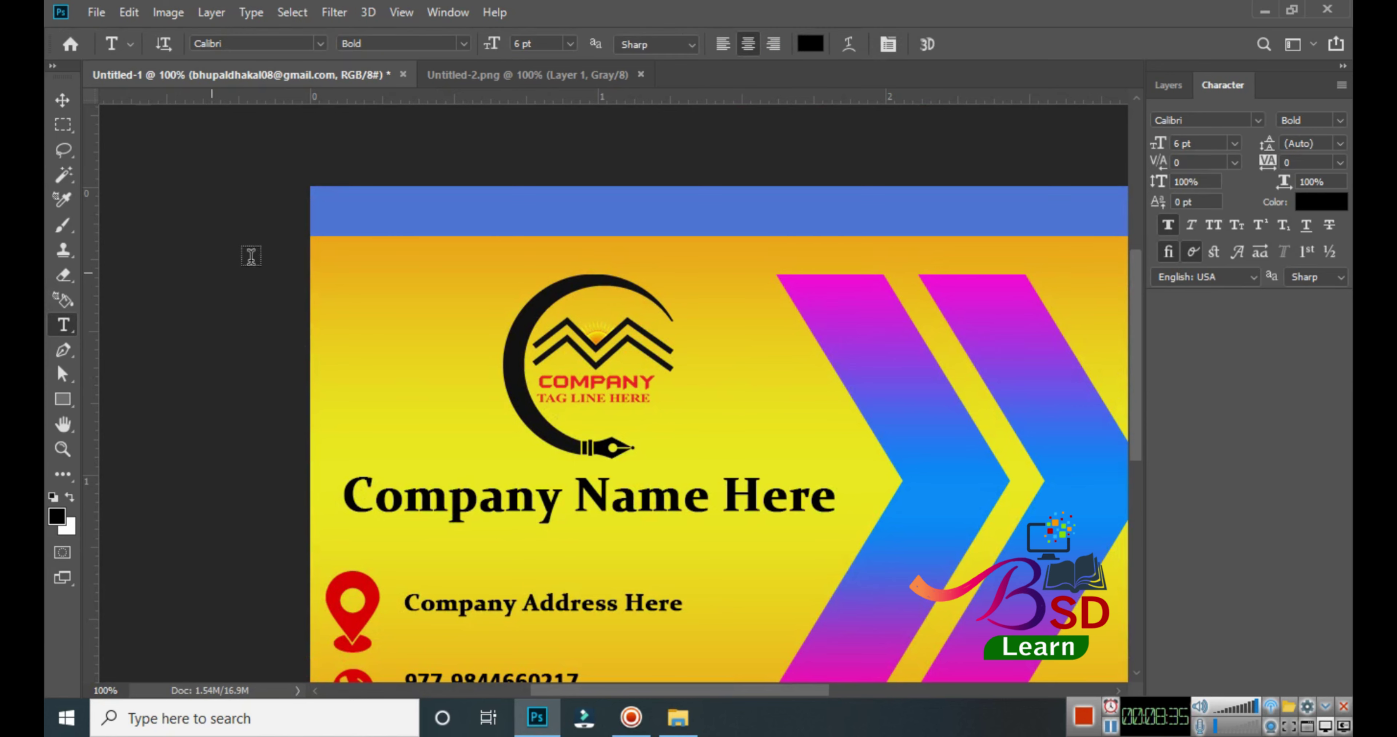
pyautogui.click(422, 210)
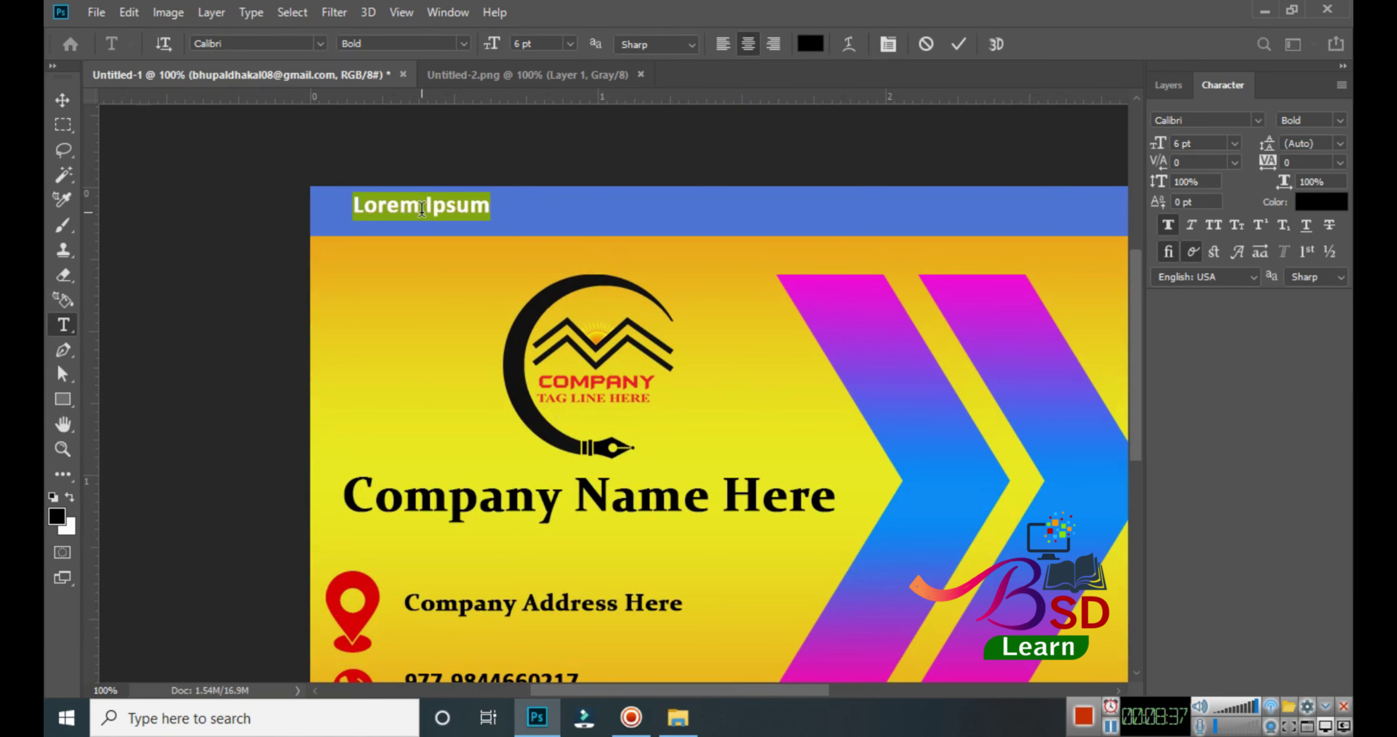
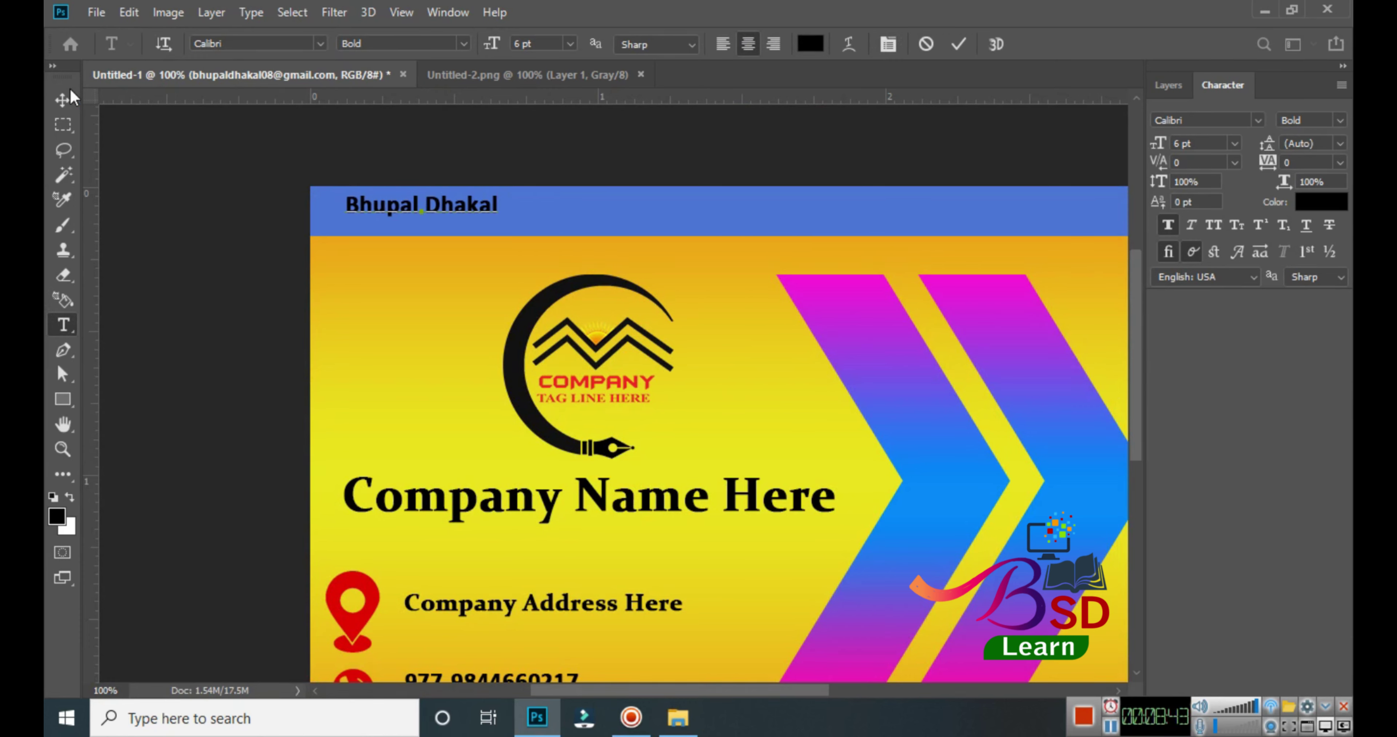
pyautogui.click(70, 92)
pyautogui.moveTo(472, 209); pyautogui.dragTo(538, 215)
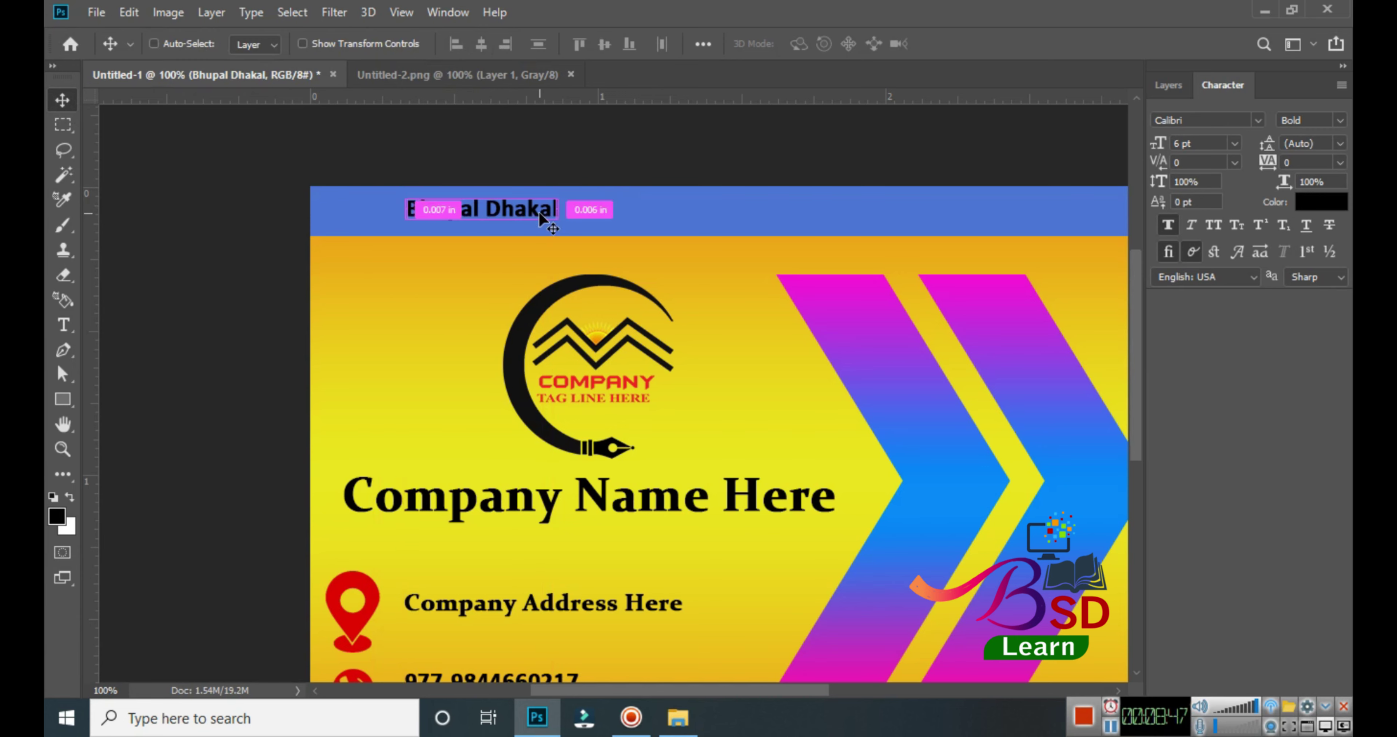
pyautogui.hotkey('ctrl', 't')
pyautogui.moveTo(556, 224); pyautogui.dragTo(617, 234)
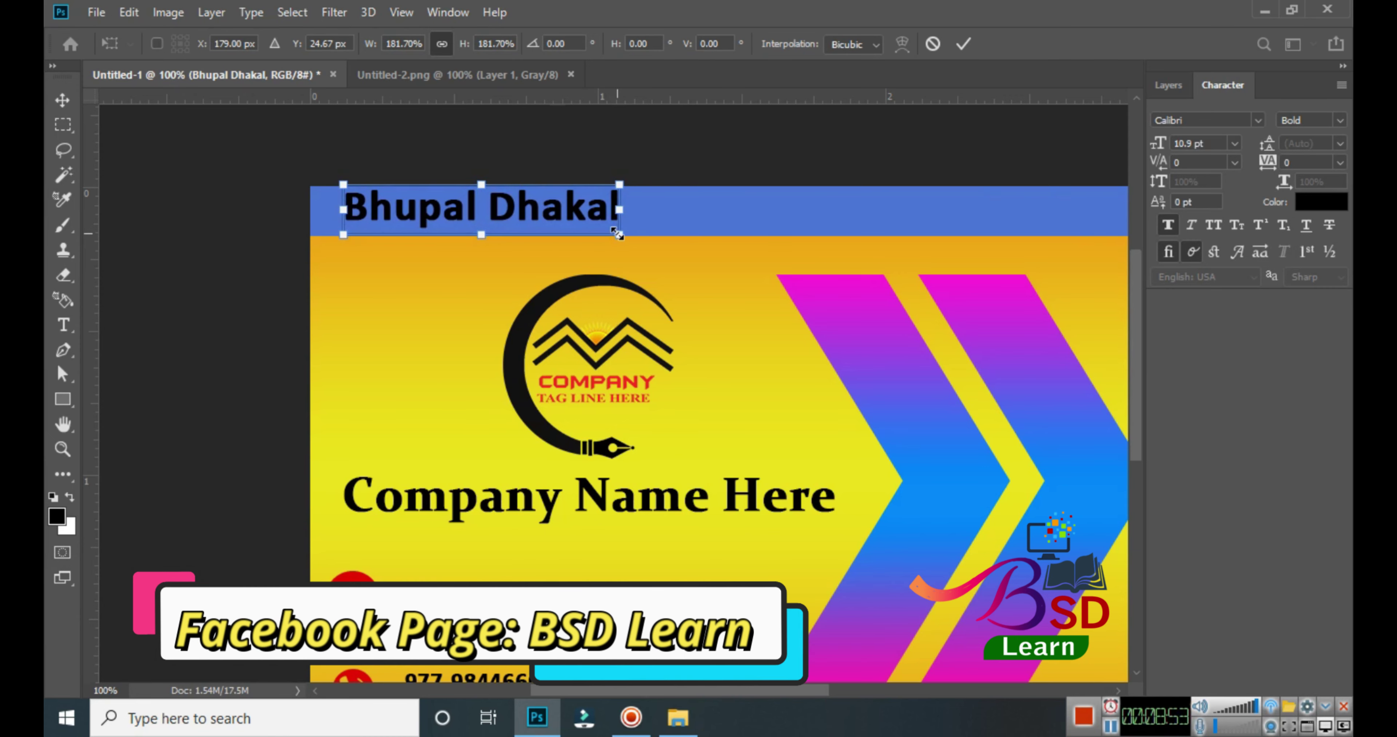
pyautogui.press('Return')
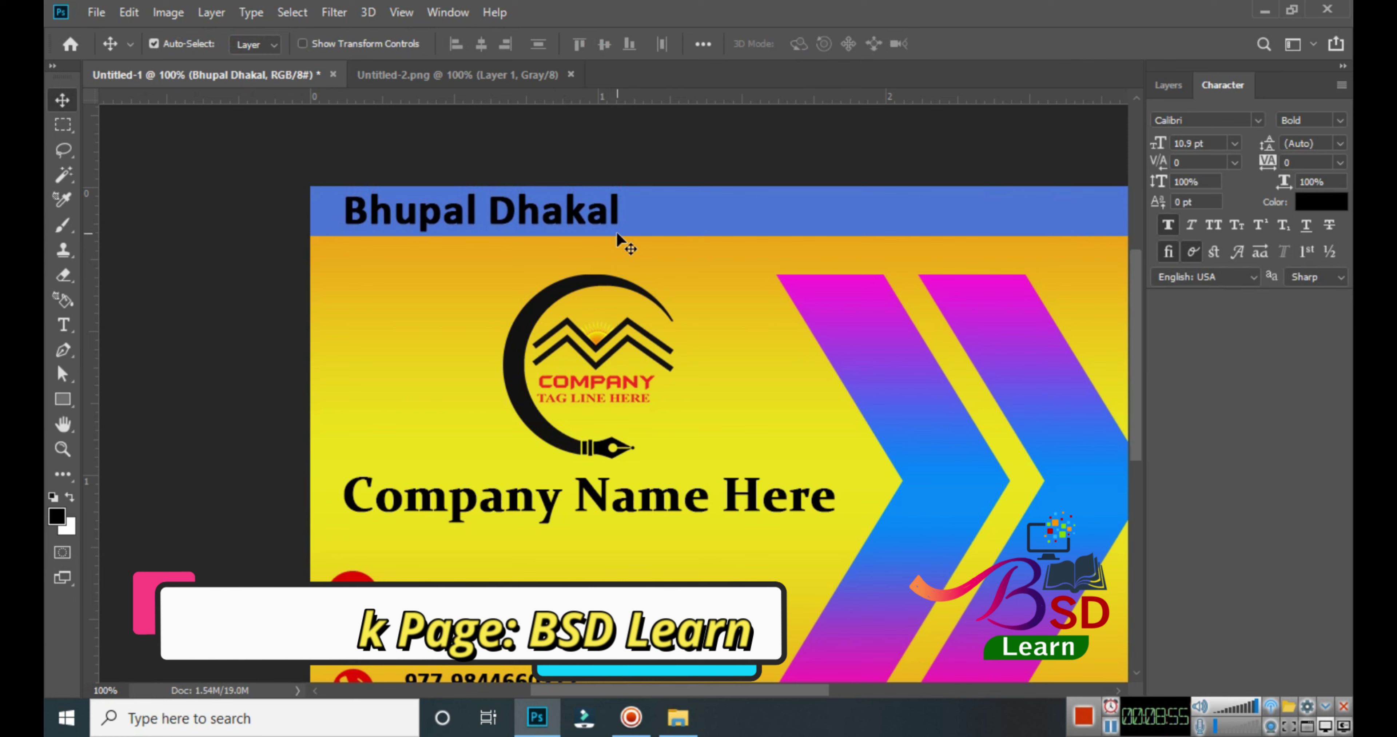
# - Reduce the company name's font size from 14 pt to 13 pt in the Character panel
pyautogui.keyDown('ctrl'); pyautogui.click(402, 494); pyautogui.keyUp('ctrl')
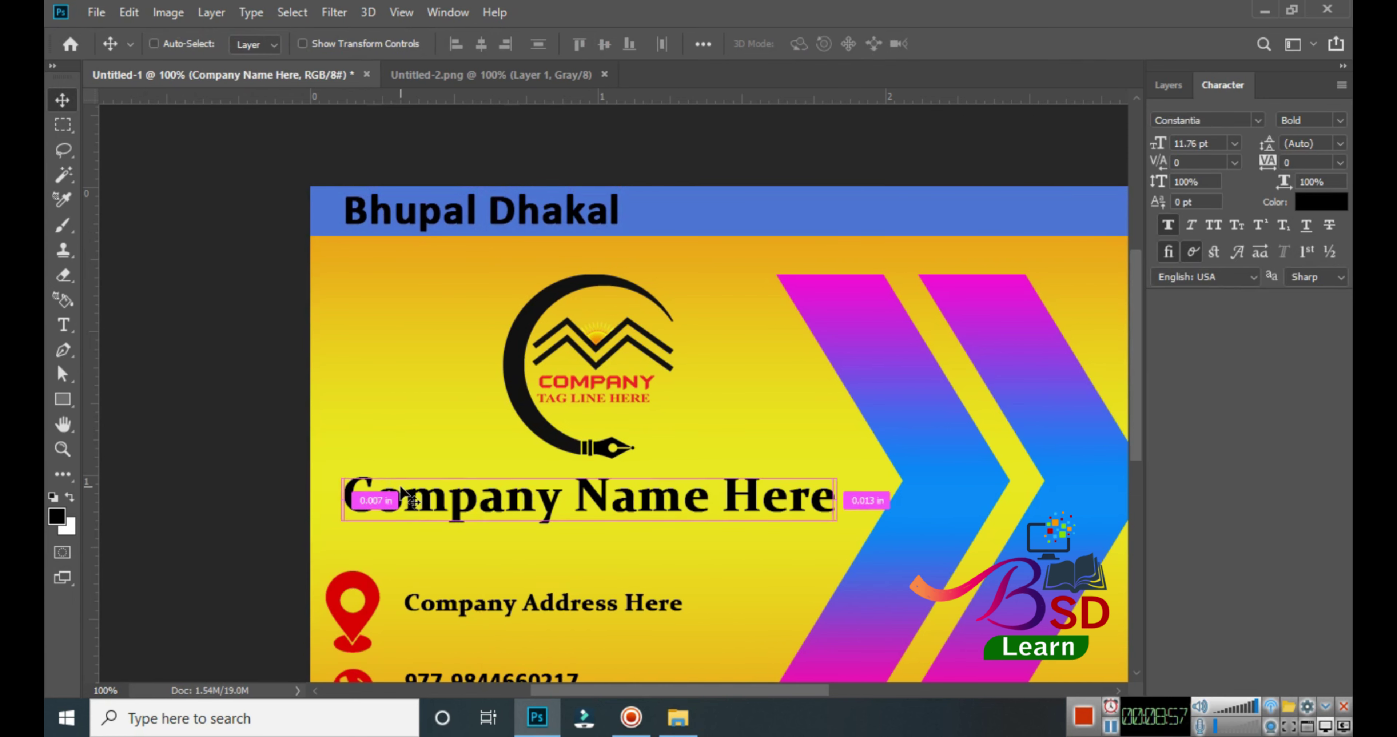
pyautogui.hotkey('ctrl', 't')
pyautogui.press('Return')
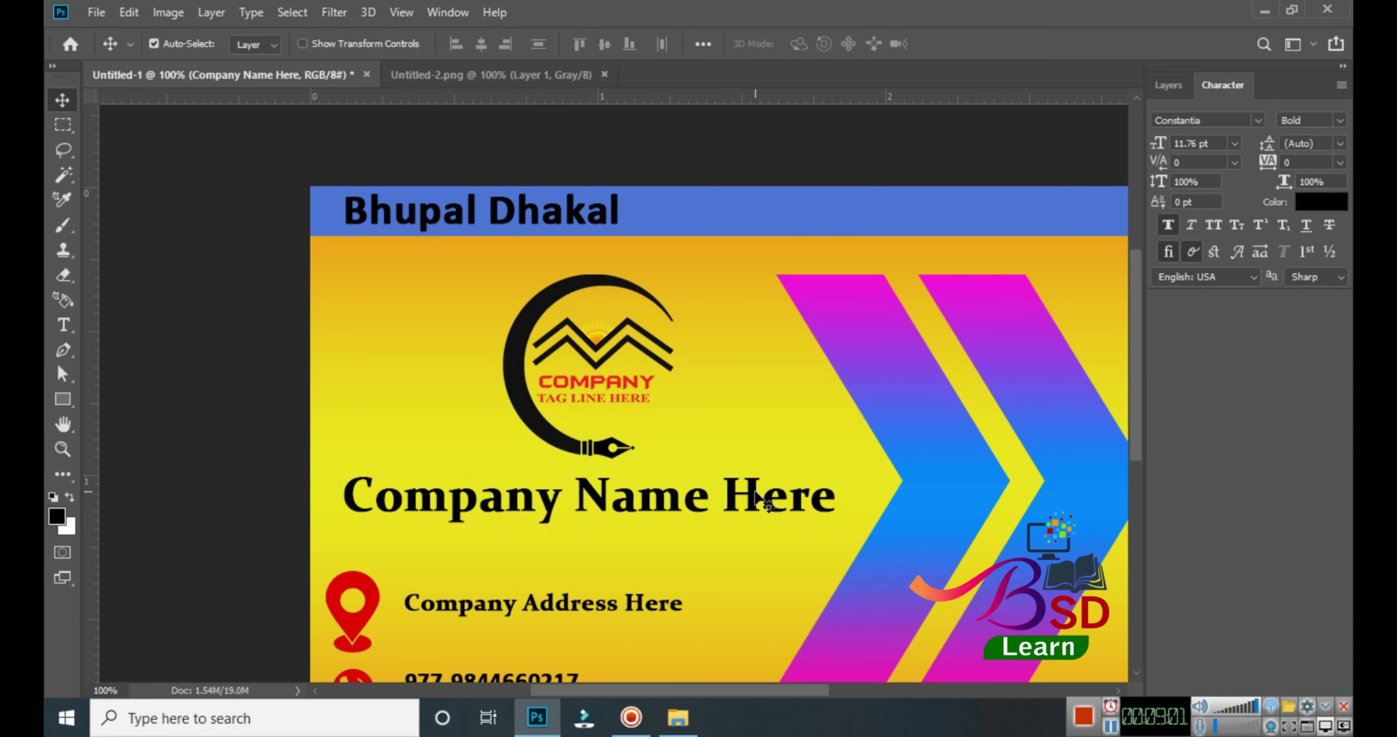
pyautogui.click(1196, 145)
pyautogui.write('14')
pyautogui.press('Return')
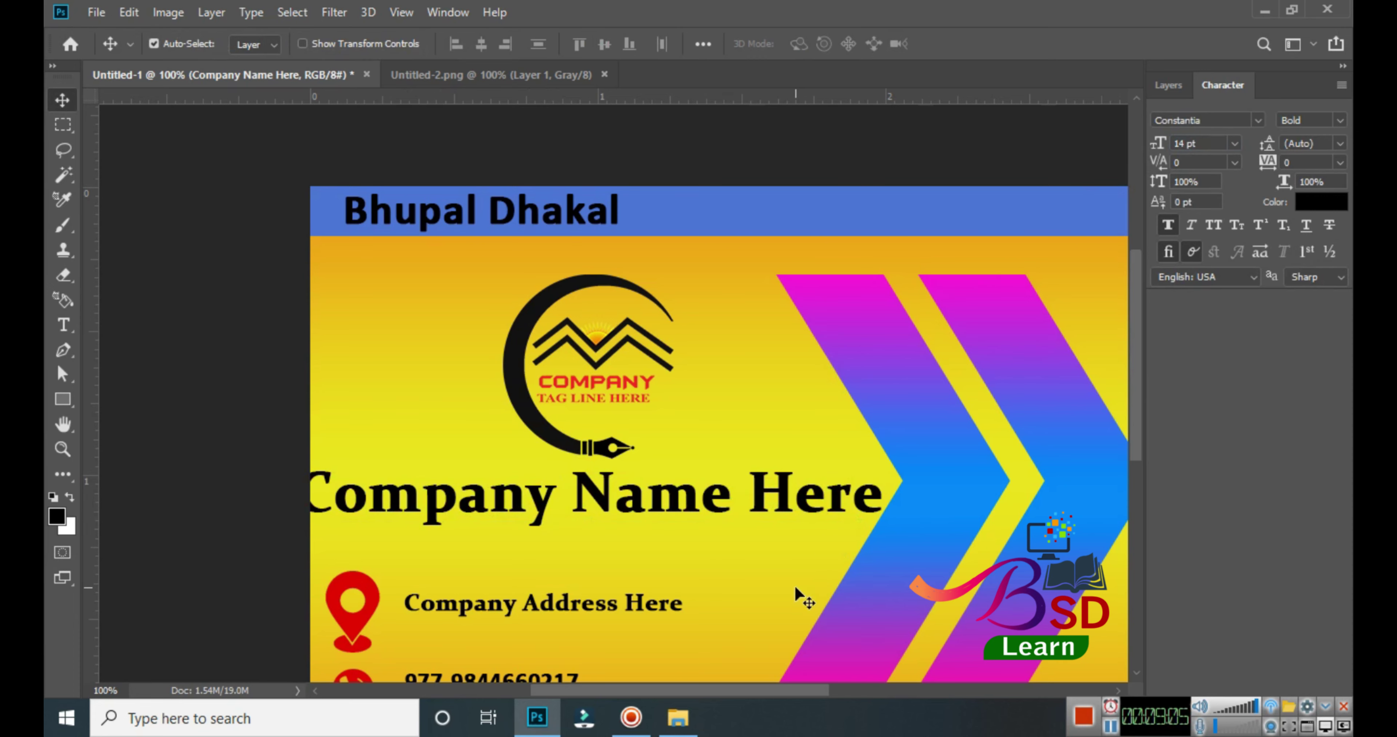
pyautogui.click(1204, 144)
pyautogui.write('13')
pyautogui.press('Return')
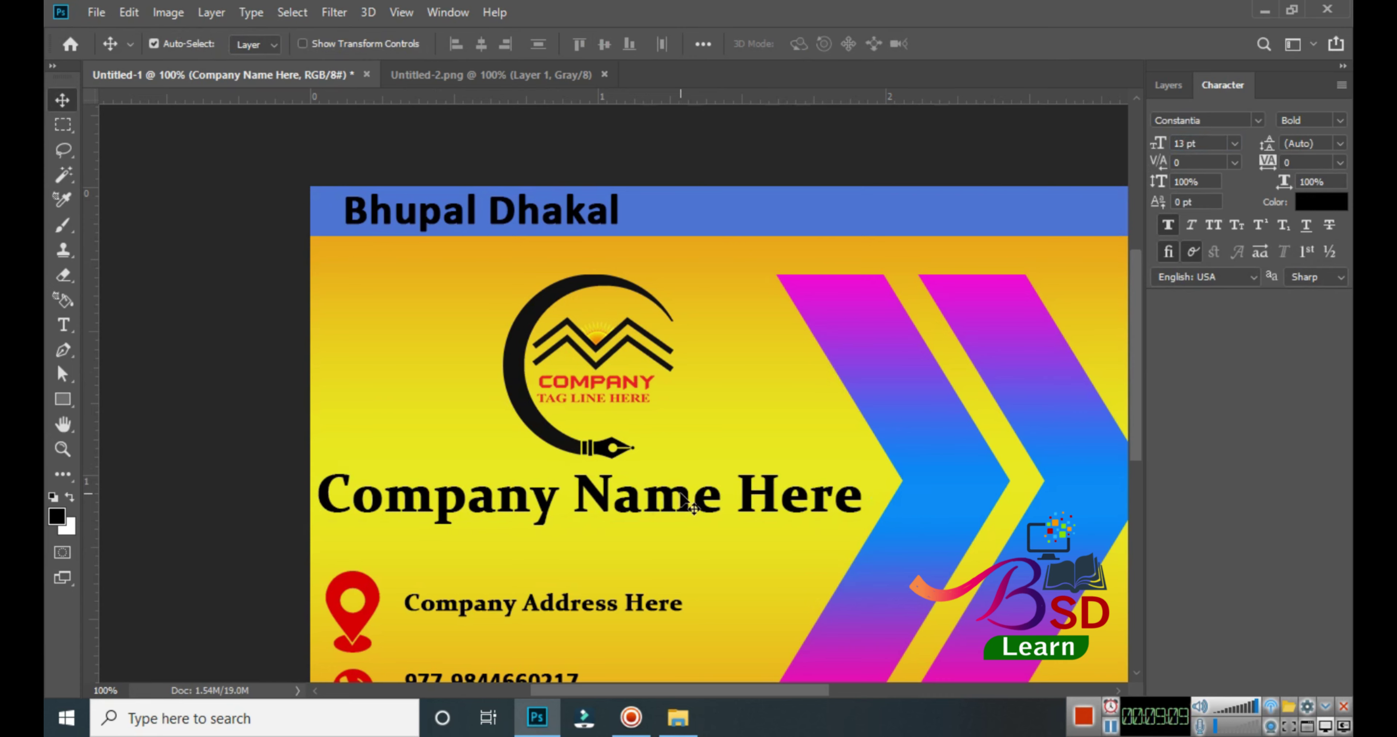
# - Turn on All Caps for the company name and set it to 11 pt, then view the whole card
pyautogui.click(1215, 228)
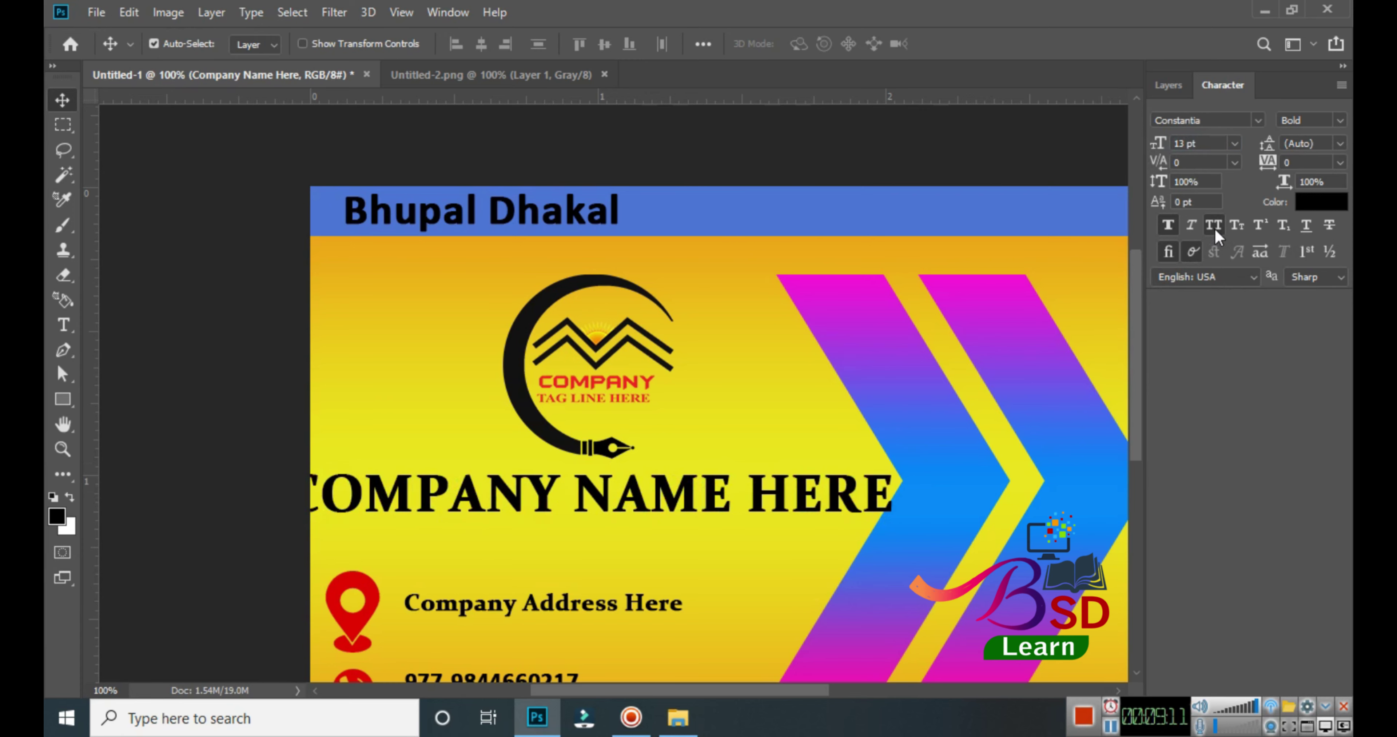
pyautogui.click(1196, 143)
pyautogui.write('11')
pyautogui.press('Return')
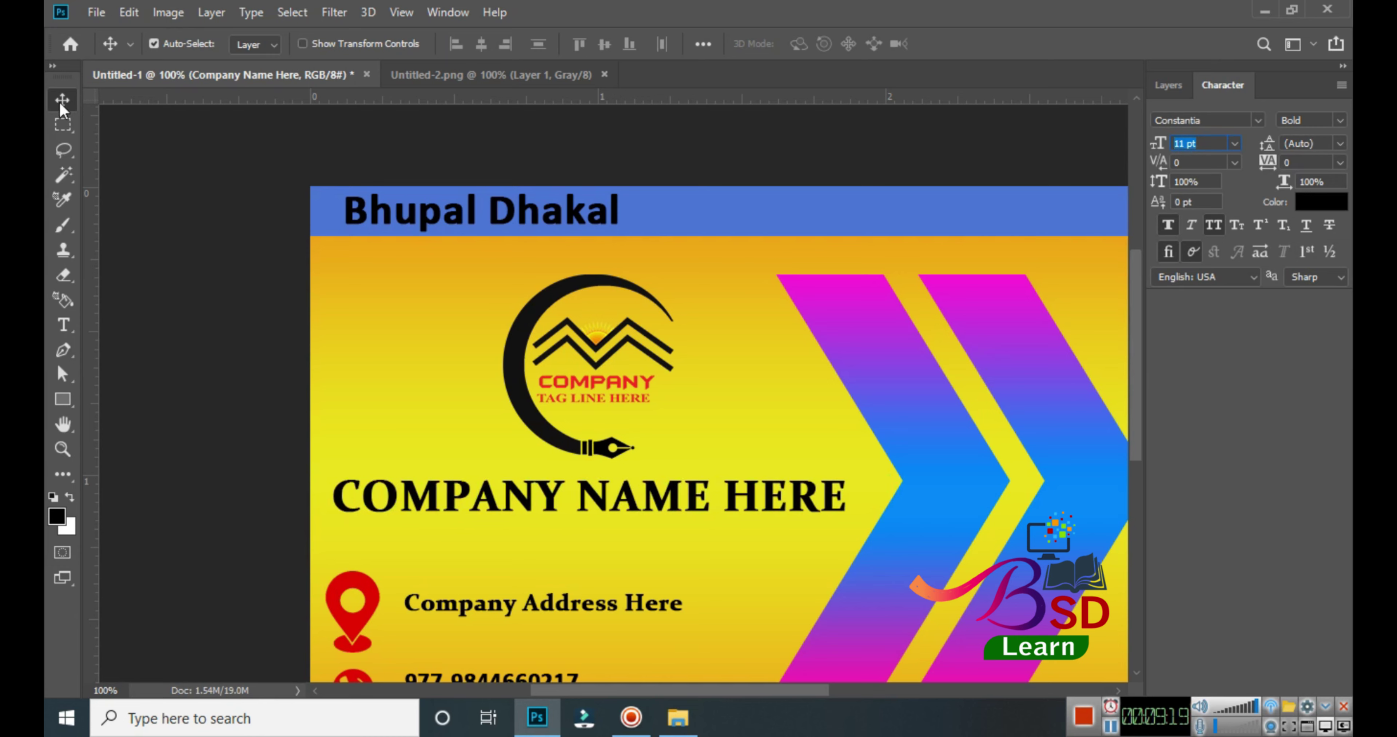
pyautogui.press('Escape')
pyautogui.hotkey('ctrl', '-')
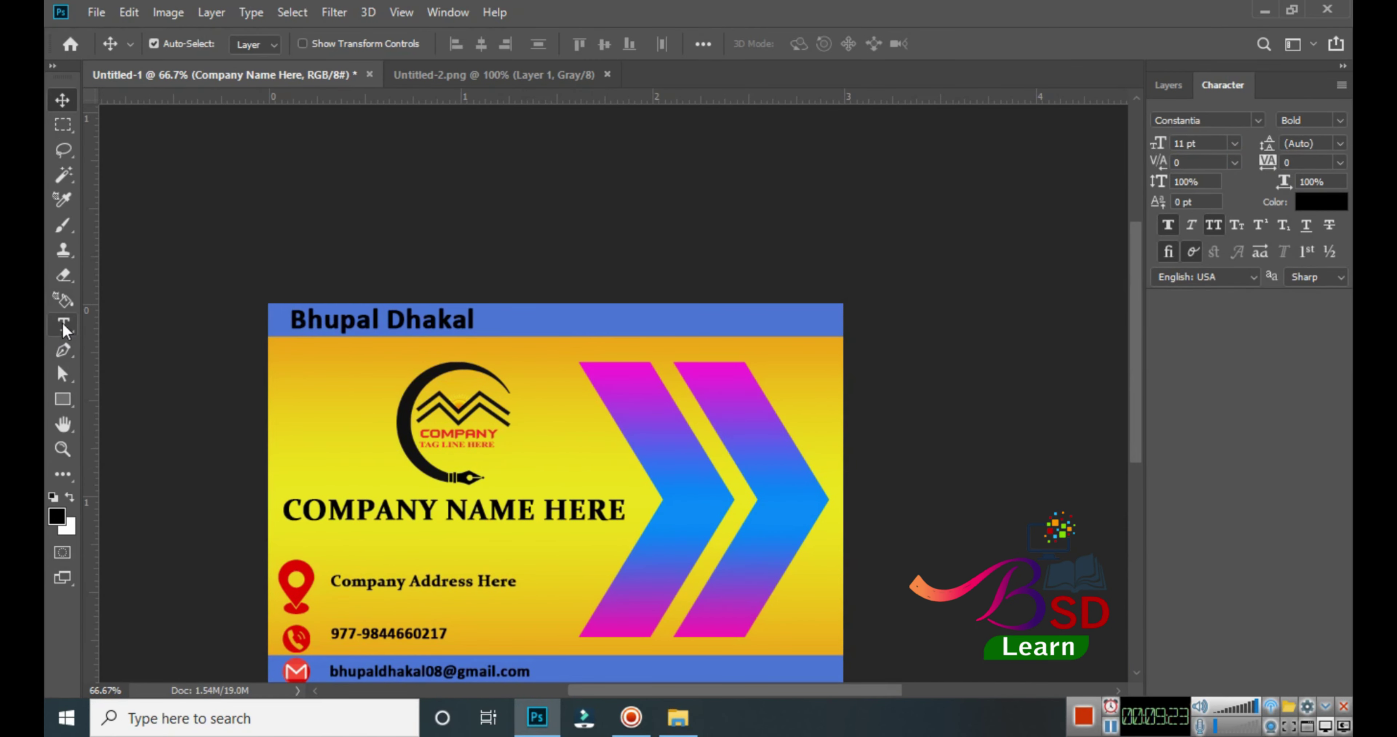
pyautogui.click(63, 327)
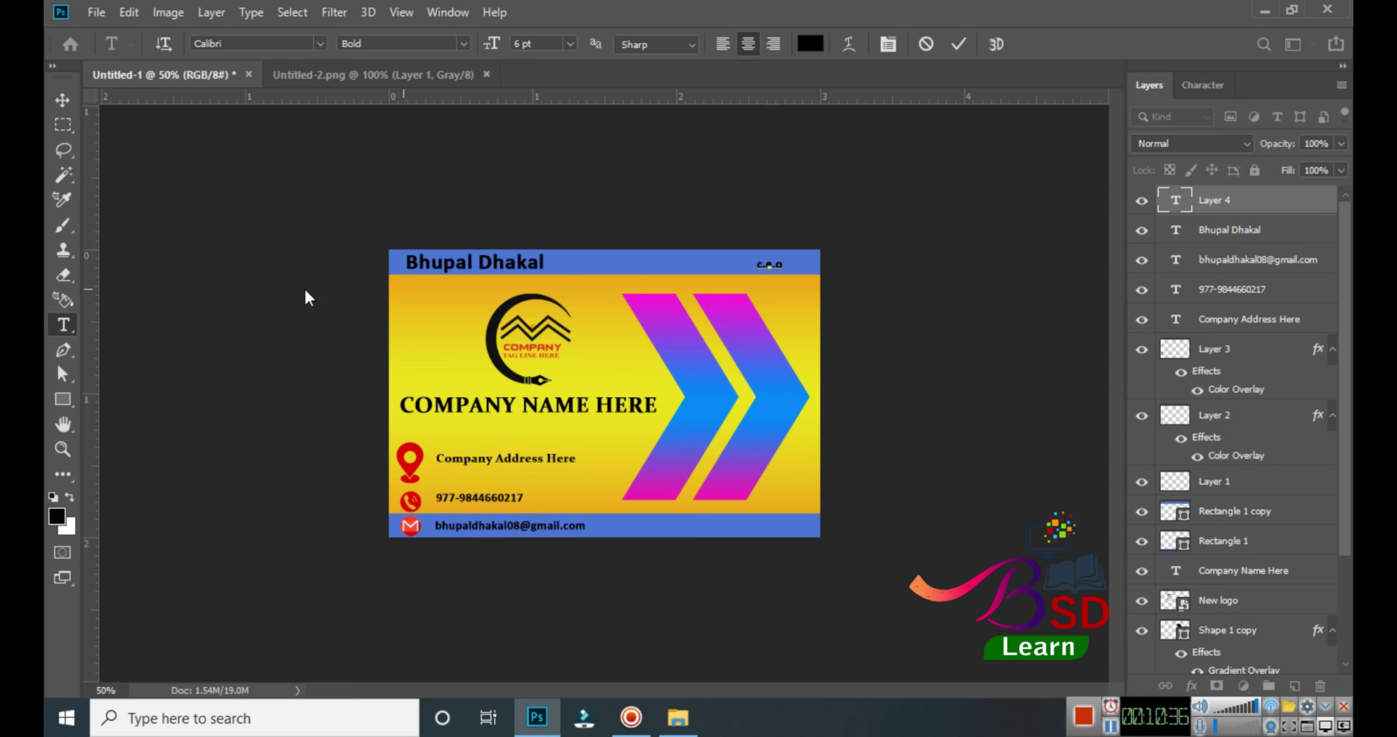
# - Make the new c.e.o text all caps and white, and enlarge it in the top bar
pyautogui.click(63, 103)
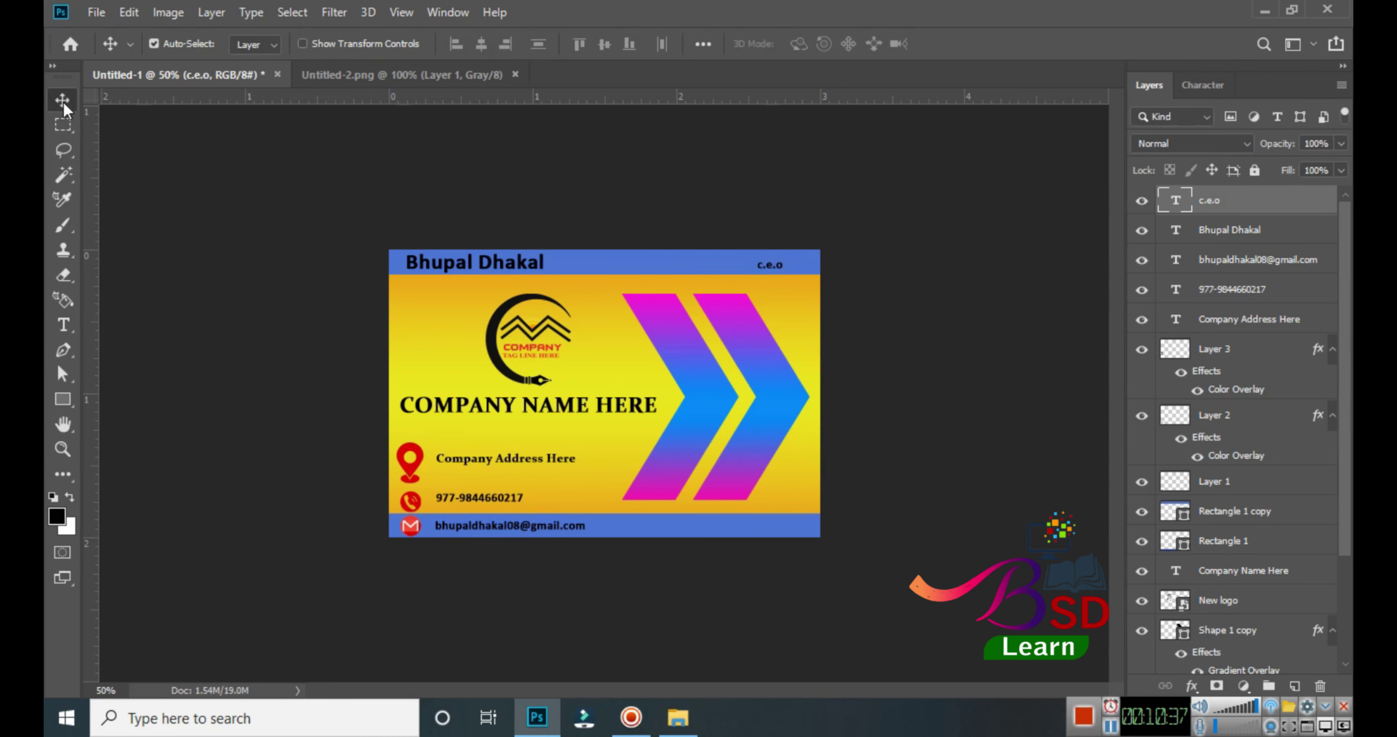
pyautogui.click(1214, 89)
pyautogui.click(1215, 227)
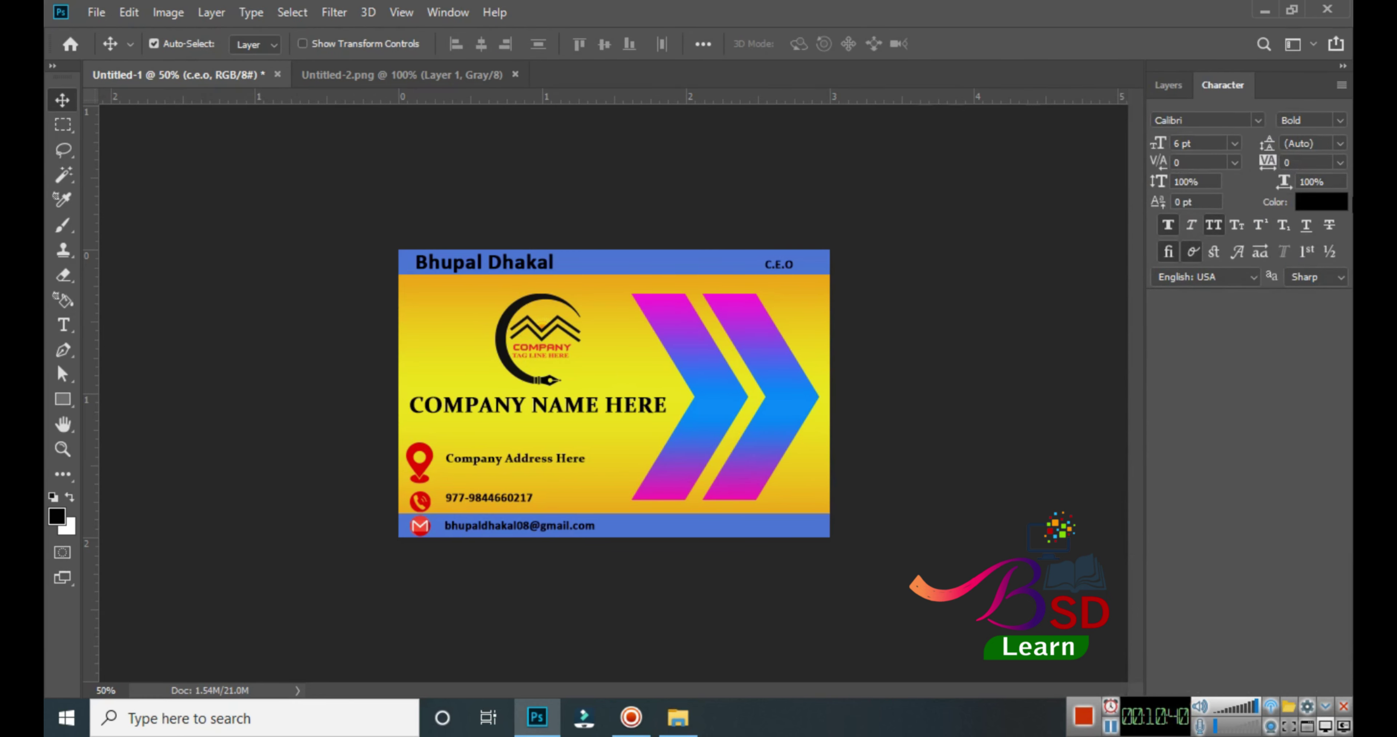
pyautogui.click(1310, 206)
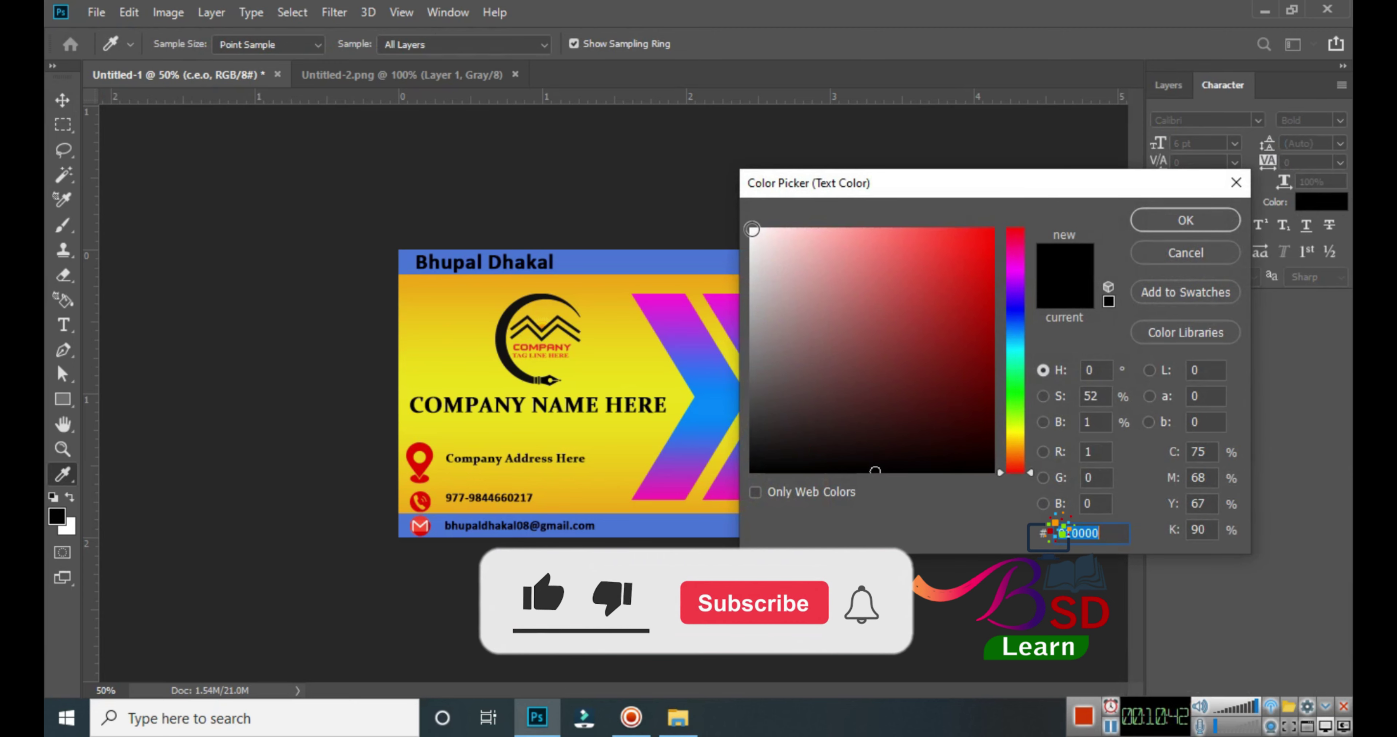
pyautogui.click(754, 233)
pyautogui.click(1186, 221)
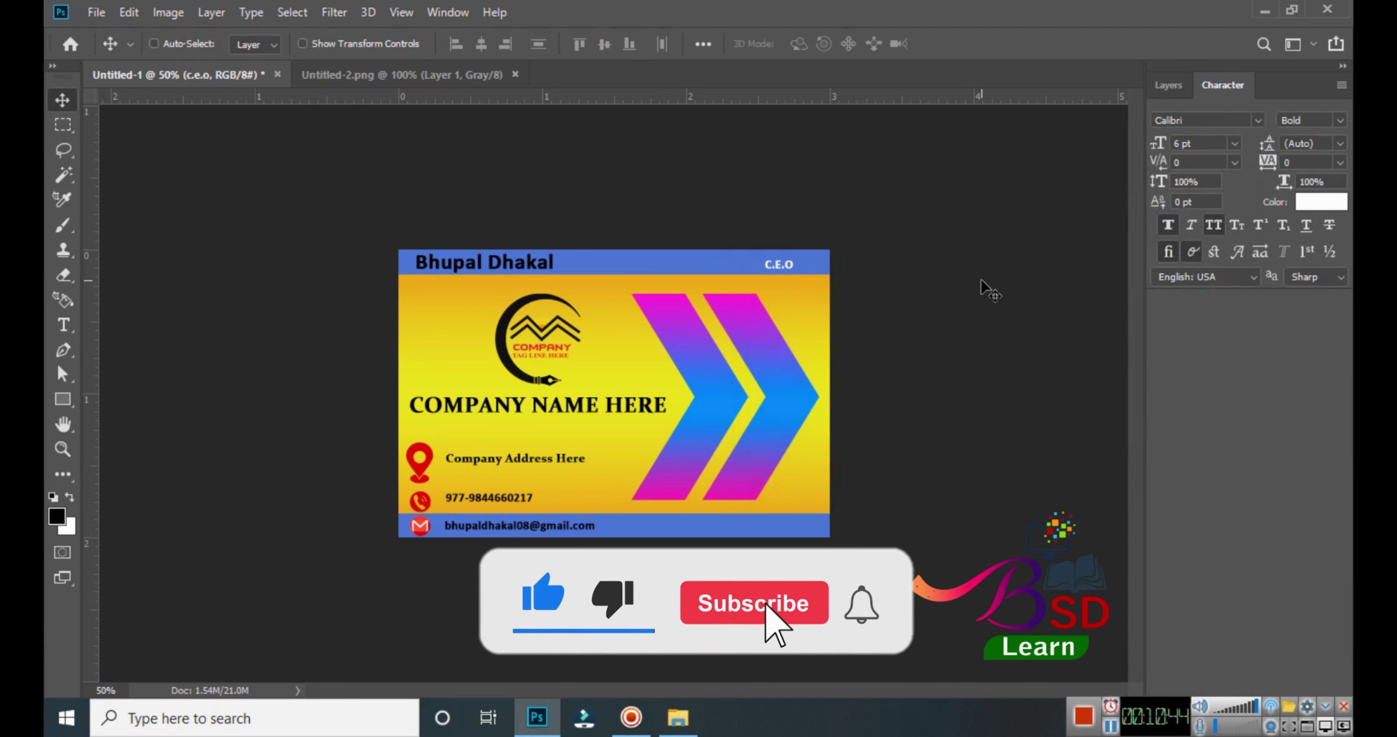
pyautogui.hotkey('ctrl', 't')
pyautogui.moveTo(796, 275); pyautogui.dragTo(814, 281)
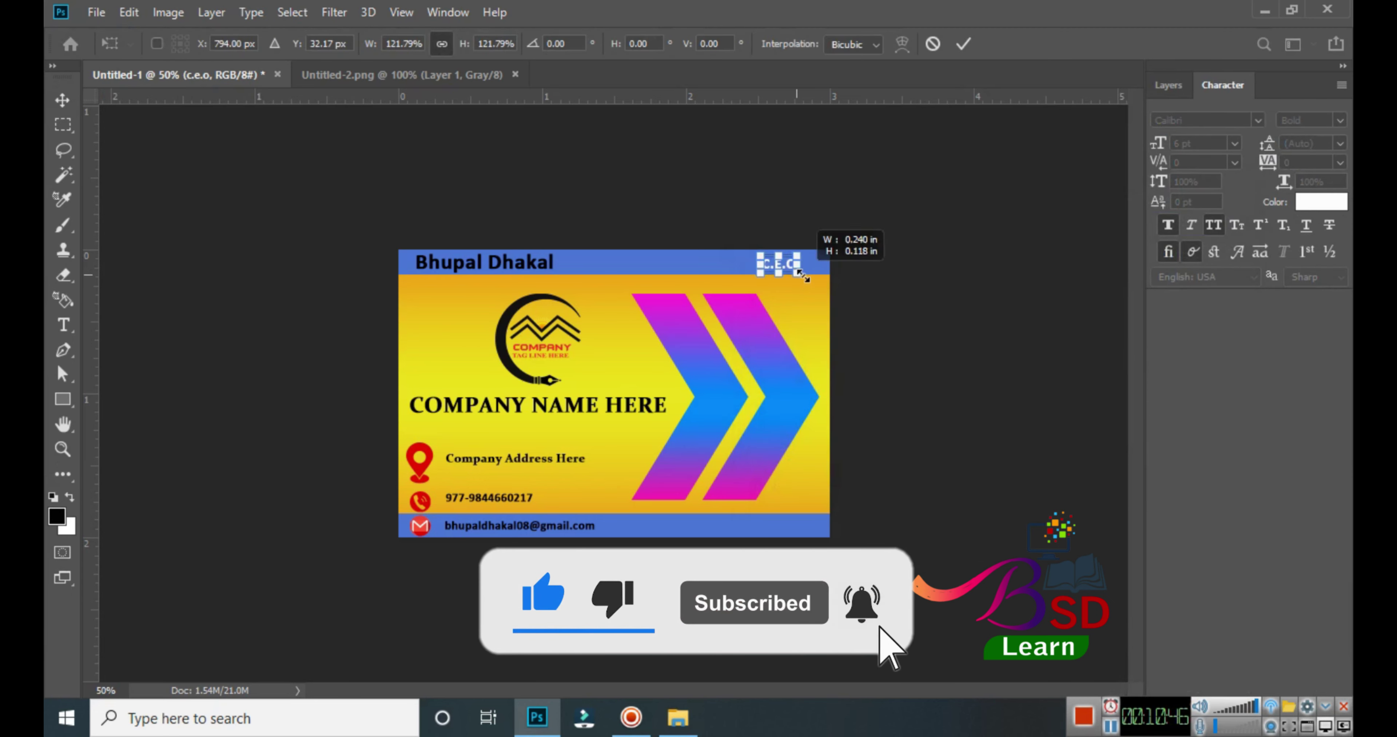
pyautogui.press('Return')
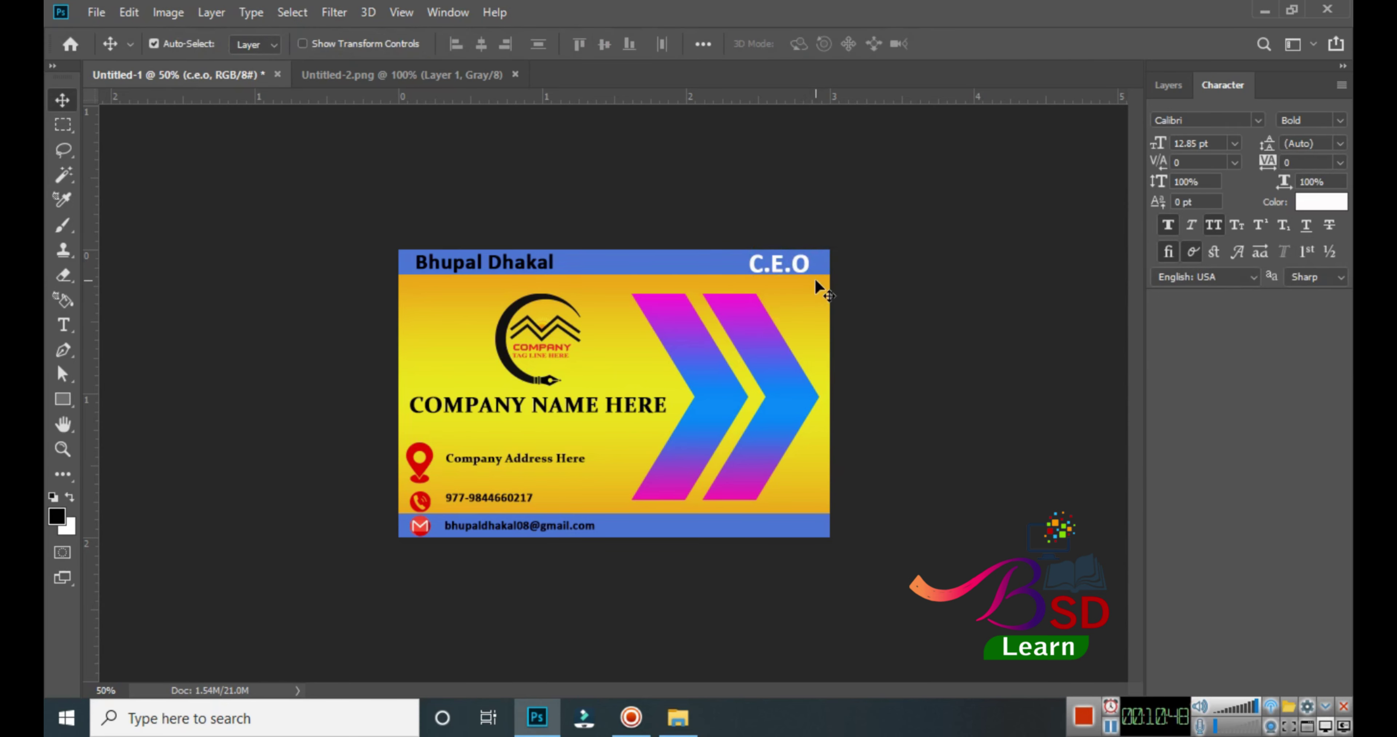
pyautogui.hotkey('ctrl', '+')
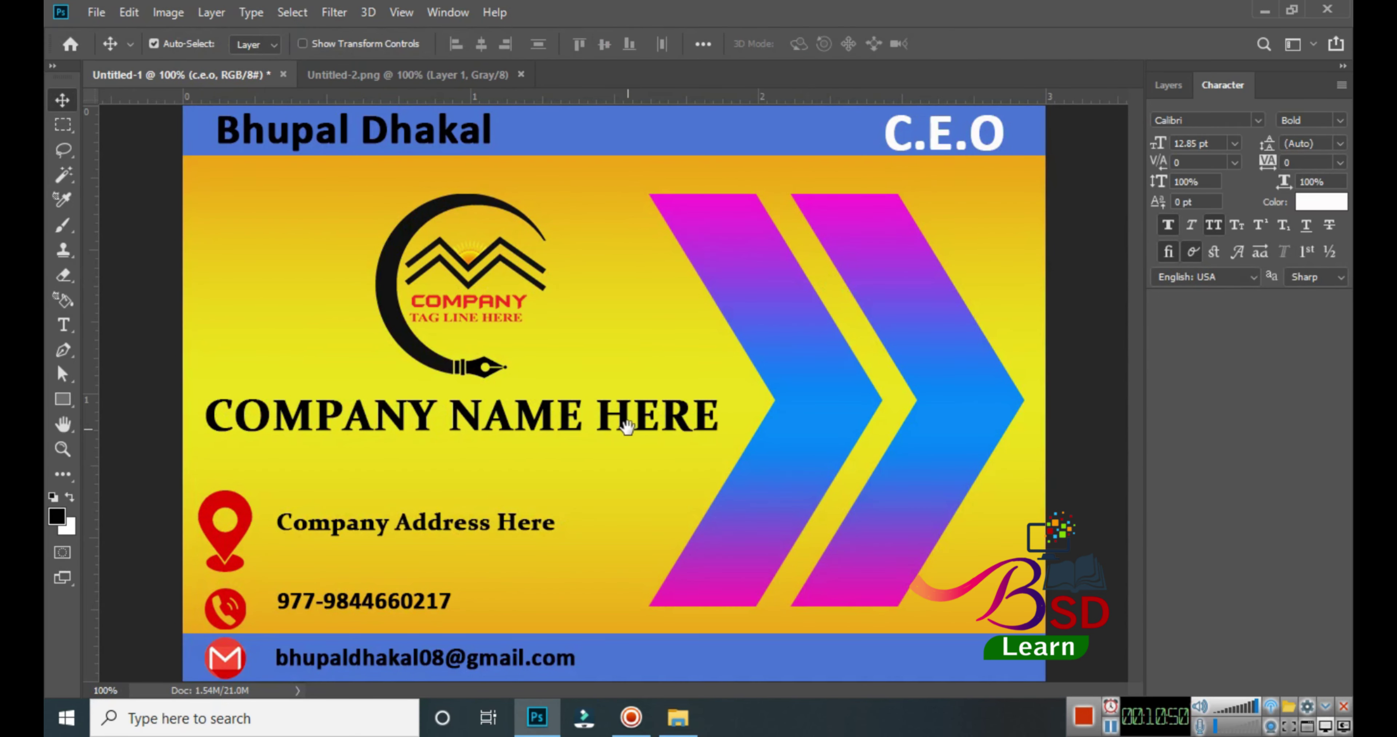
# - Colour the owner's name white by sampling the C.E.O text
pyautogui.click(440, 142)
pyautogui.click(1310, 203)
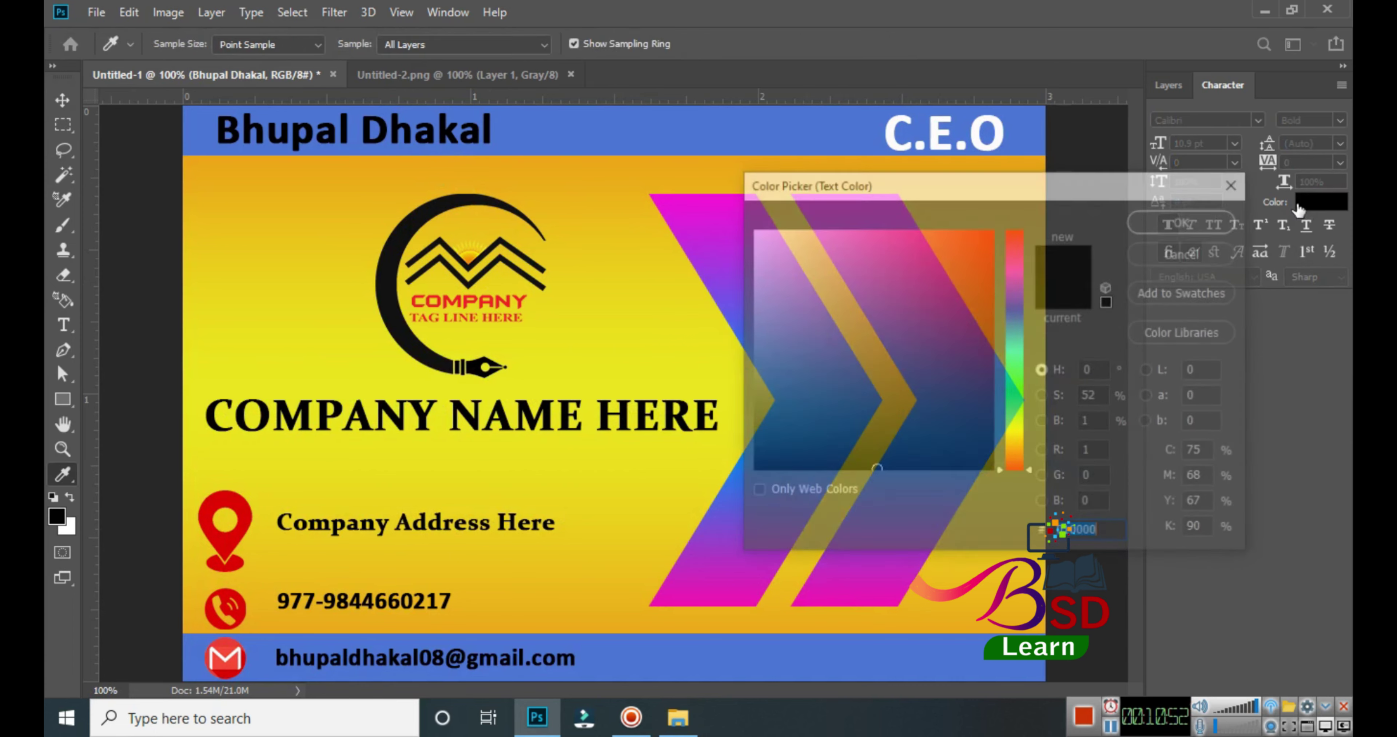
pyautogui.click(901, 144)
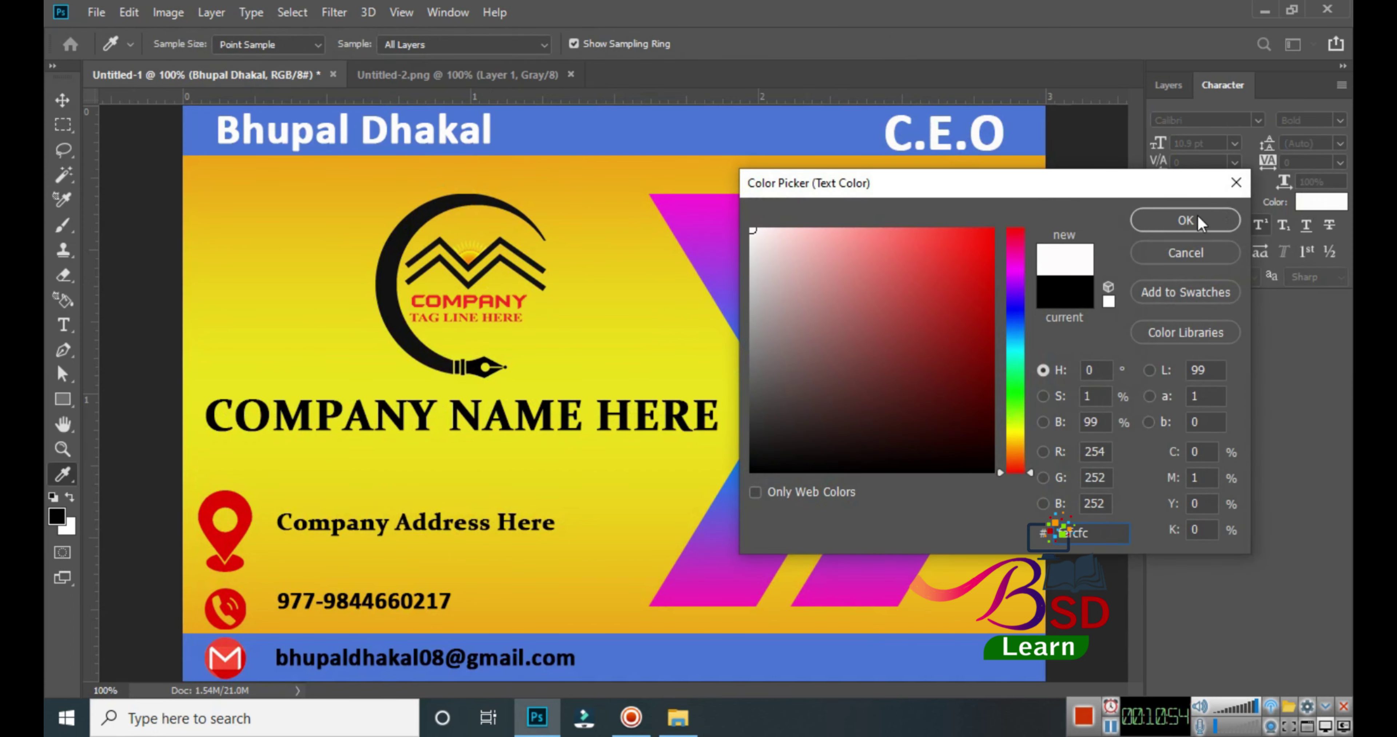
pyautogui.click(1185, 220)
pyautogui.hotkey('ctrl', '-')
pyautogui.hotkey('ctrl', '-')
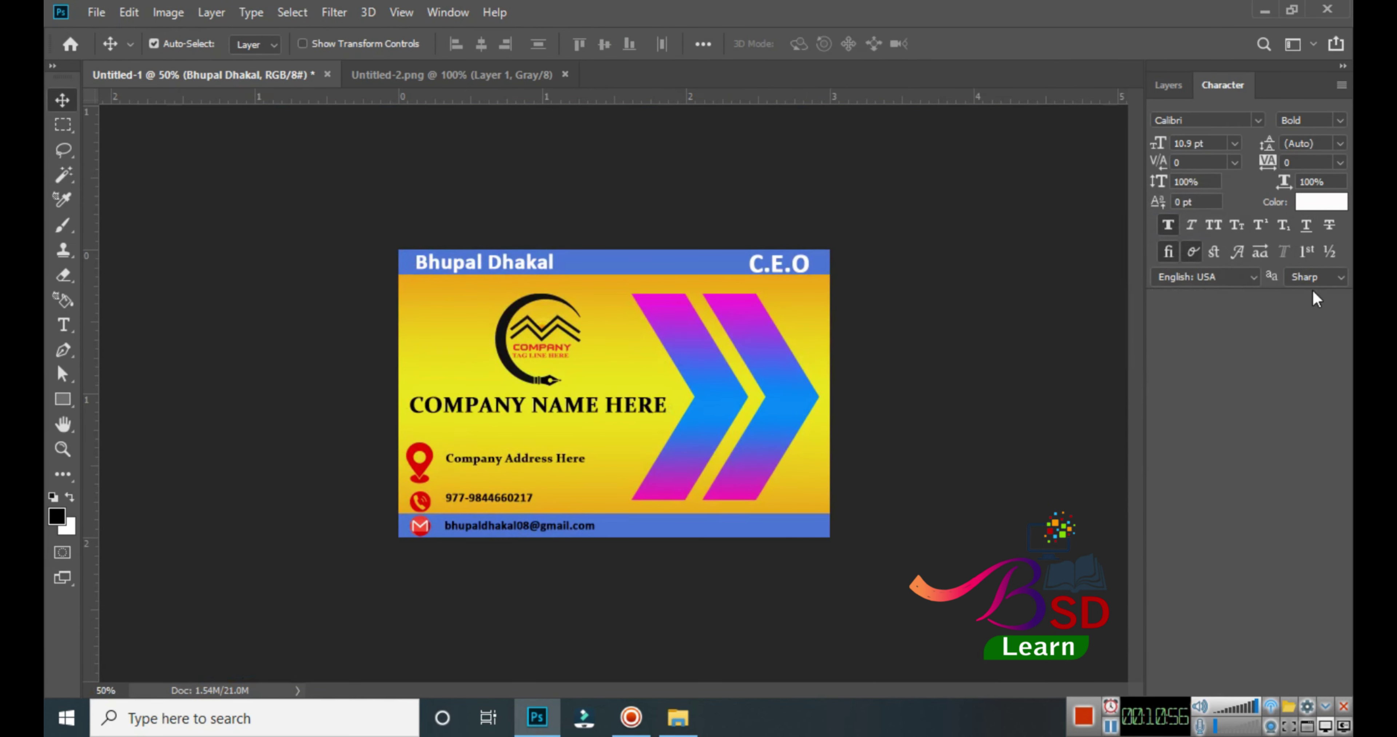
pyautogui.click(1166, 85)
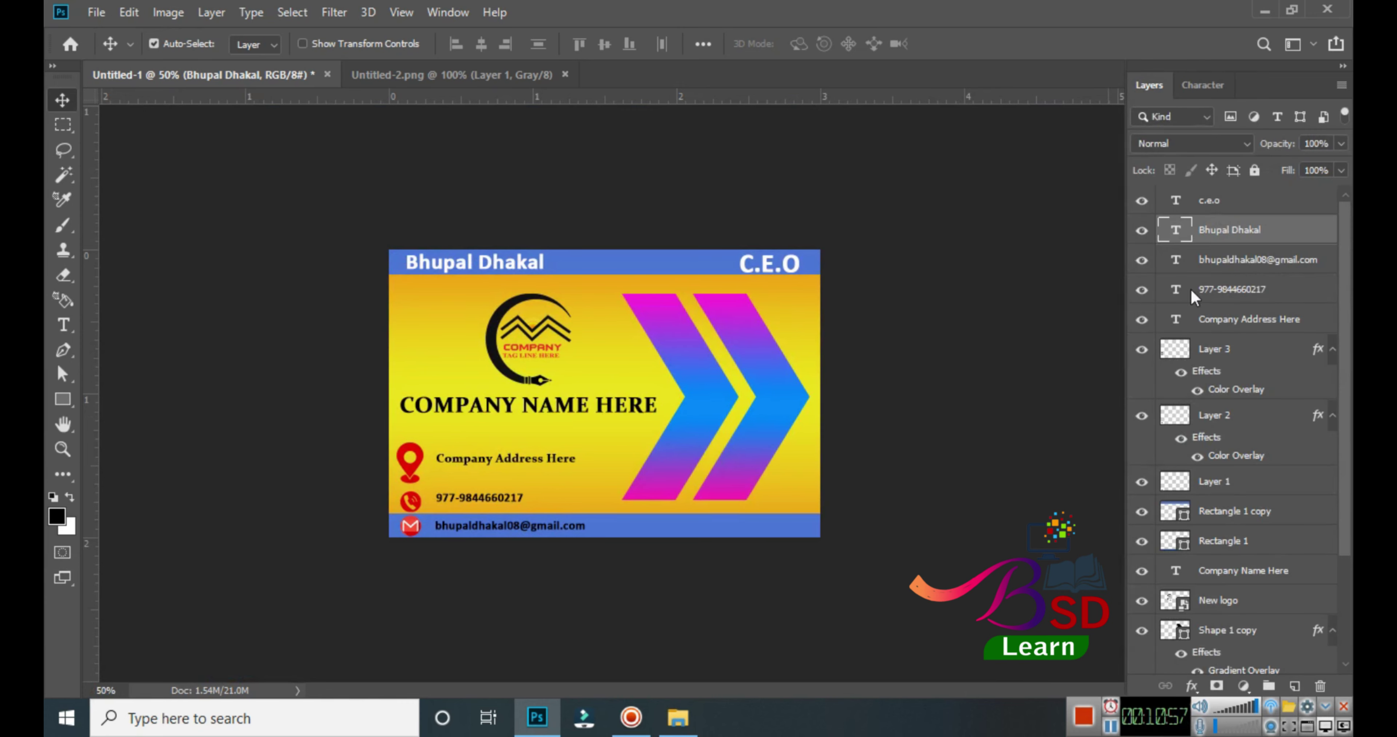
# - Select every layer from c.e.o down to Layer 0 and link them together
pyautogui.click(1241, 198)
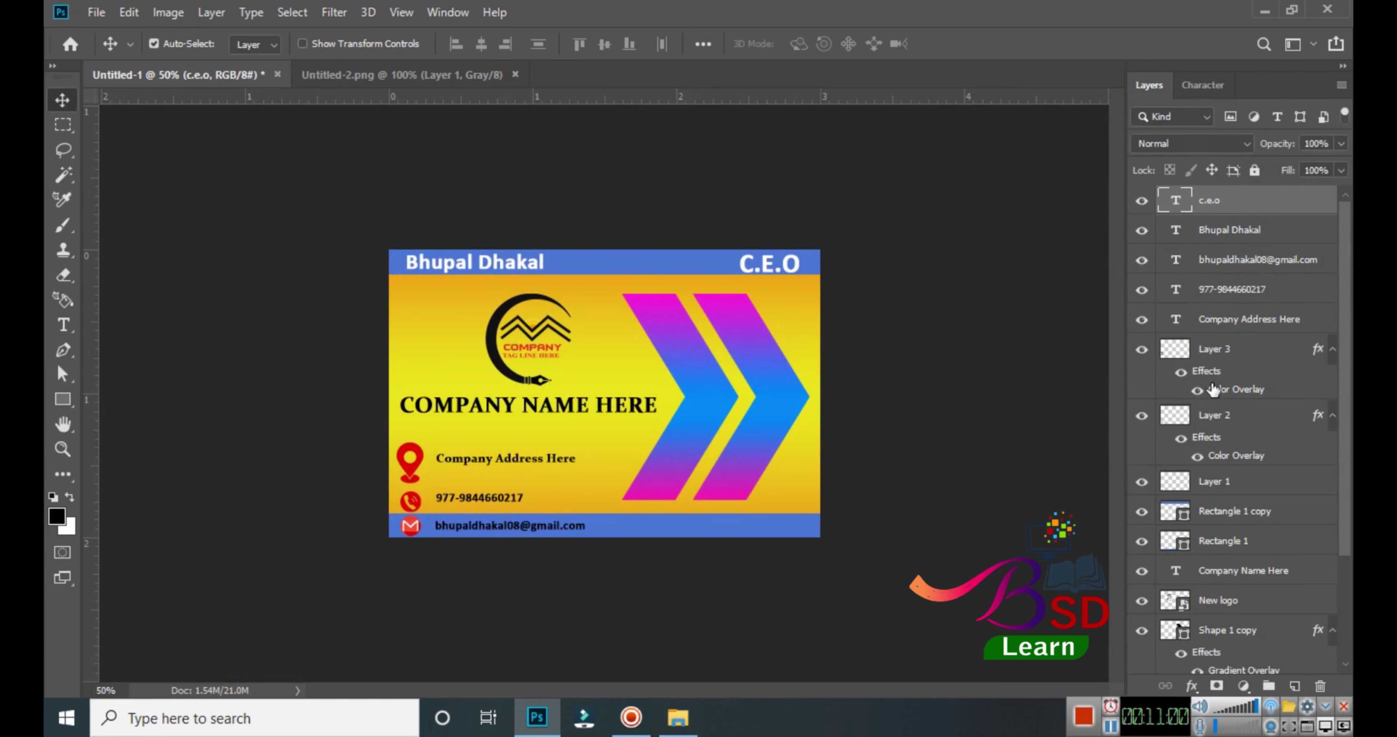
pyautogui.scroll(-2, 1220, 369)
pyautogui.scroll(-2, 1223, 412)
pyautogui.scroll(-1, 1227, 465)
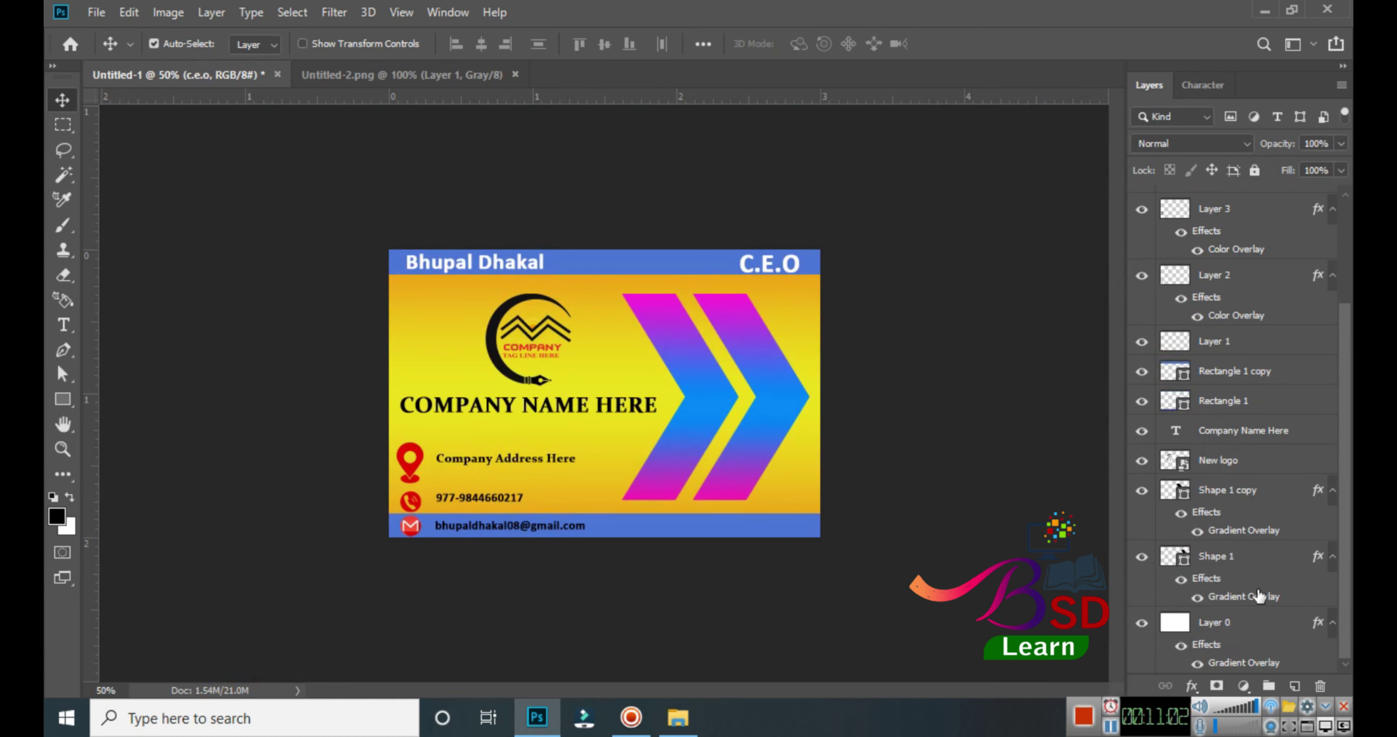
pyautogui.keyDown('shift'); pyautogui.click(1255, 626); pyautogui.keyUp('shift')
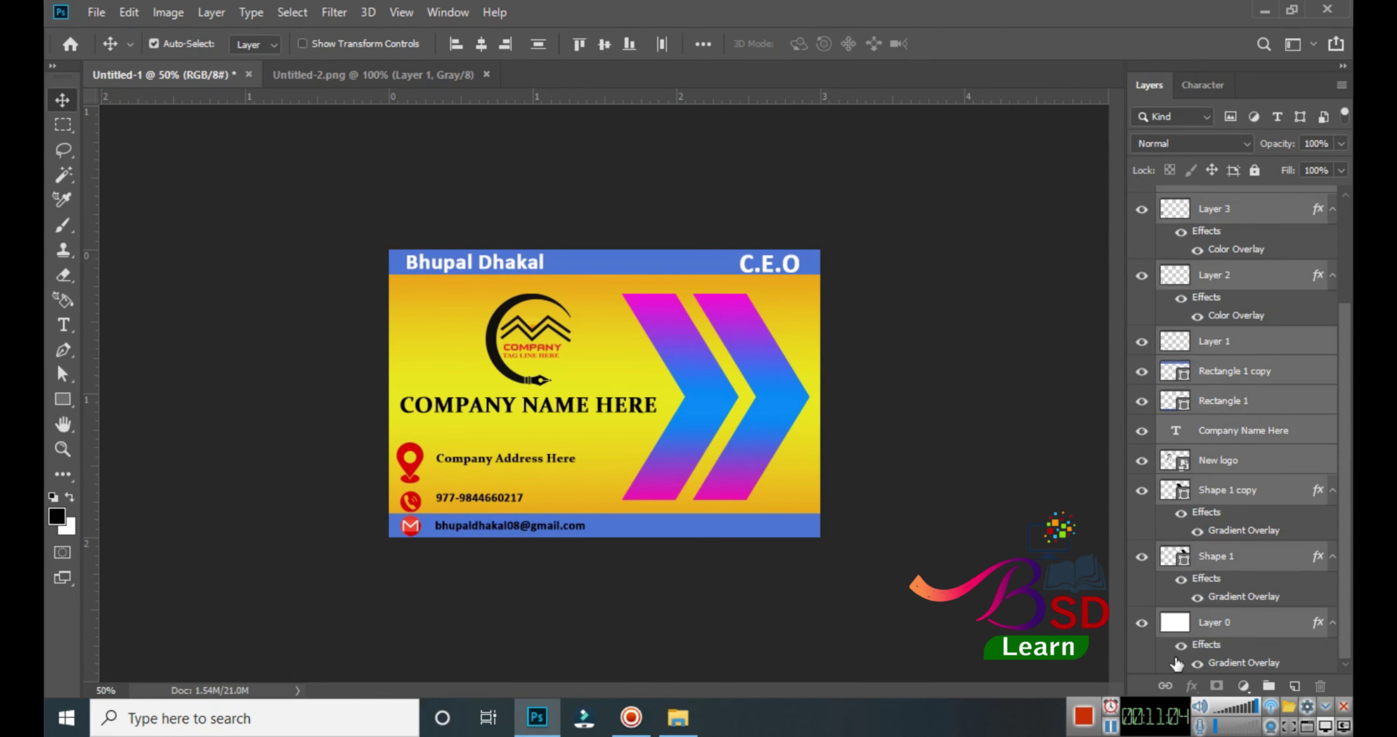
pyautogui.rightClick(1261, 625)
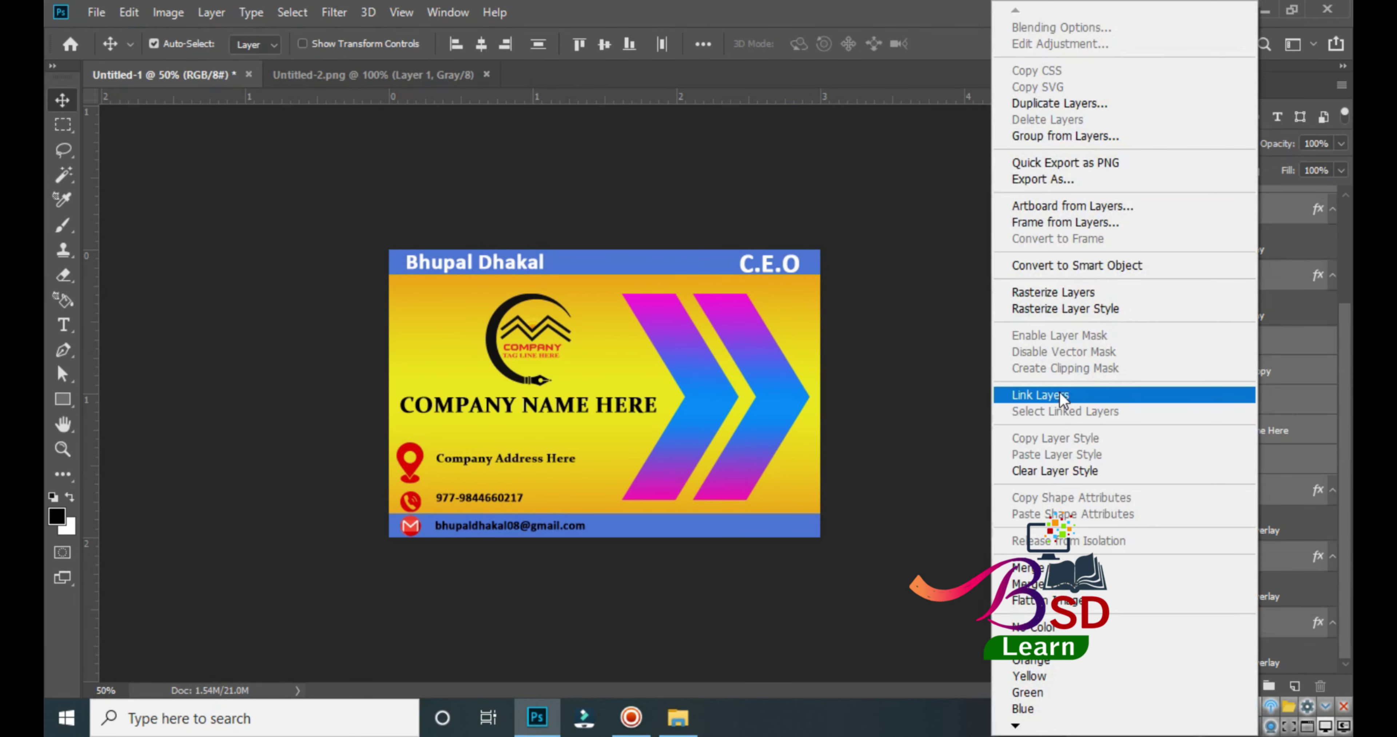
pyautogui.click(1053, 477)
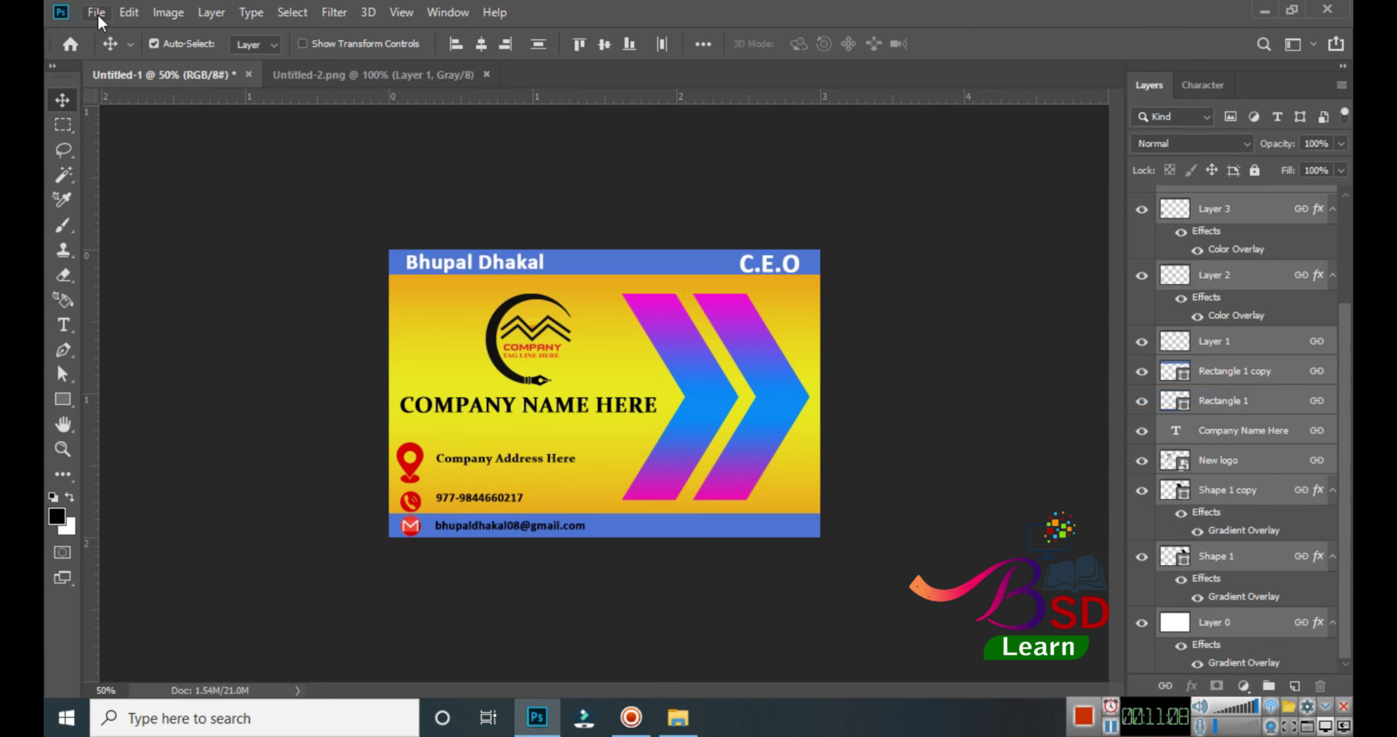
# - Start Save As and choose JPEG as the file format
pyautogui.click(98, 13)
pyautogui.click(143, 211)
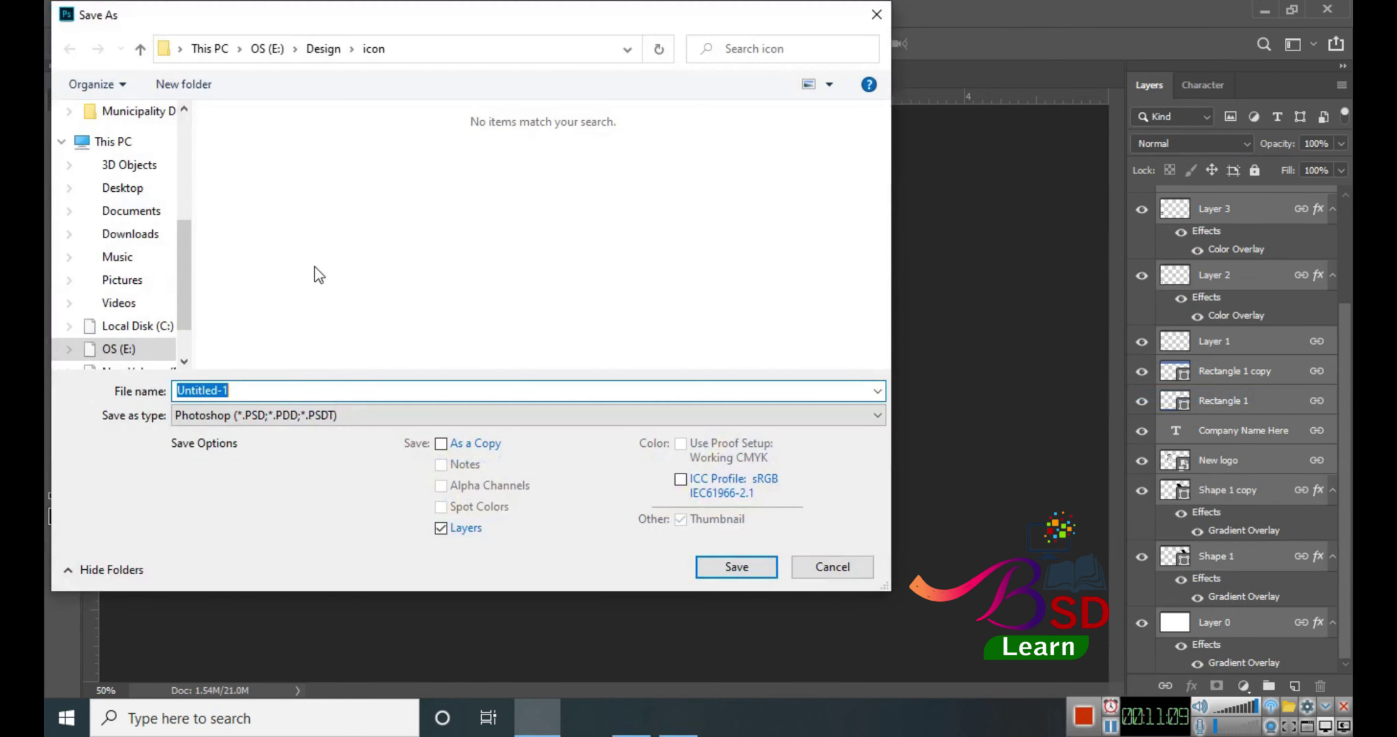
pyautogui.click(299, 421)
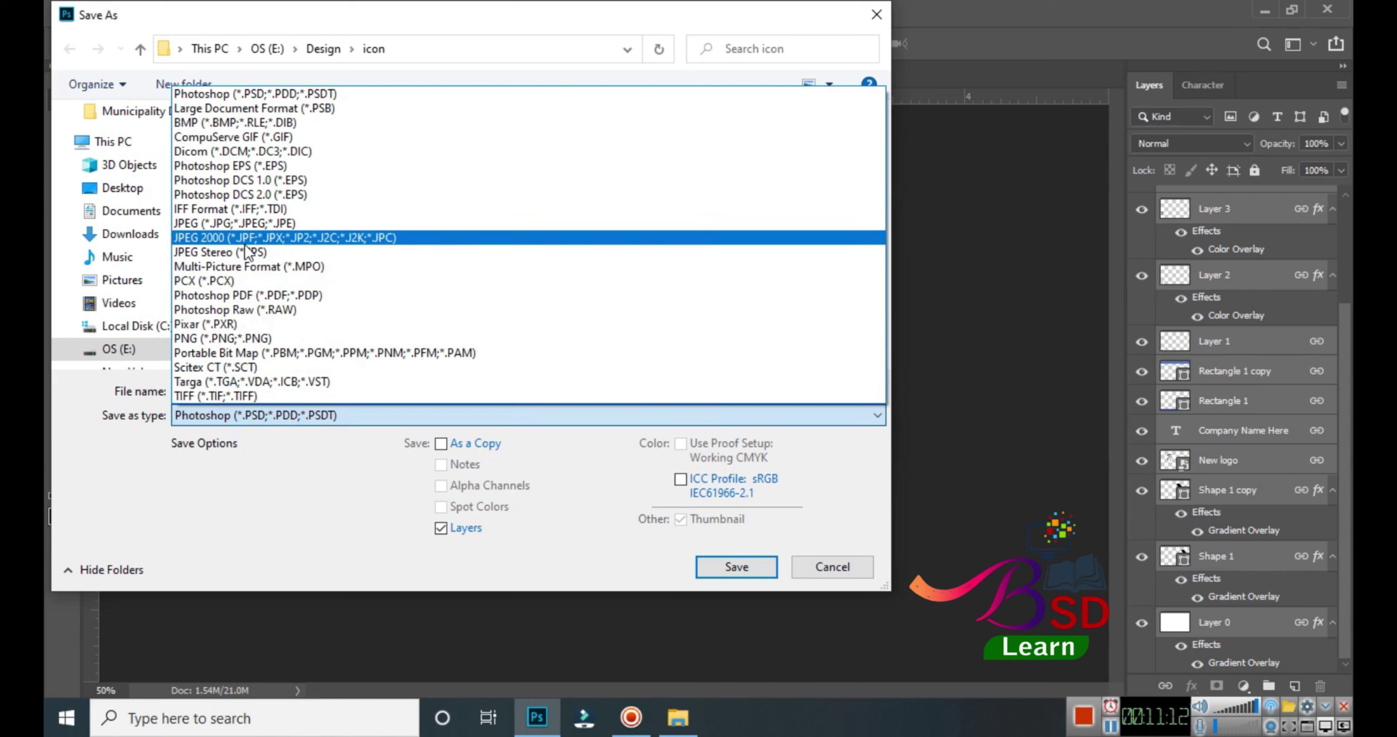
pyautogui.click(234, 223)
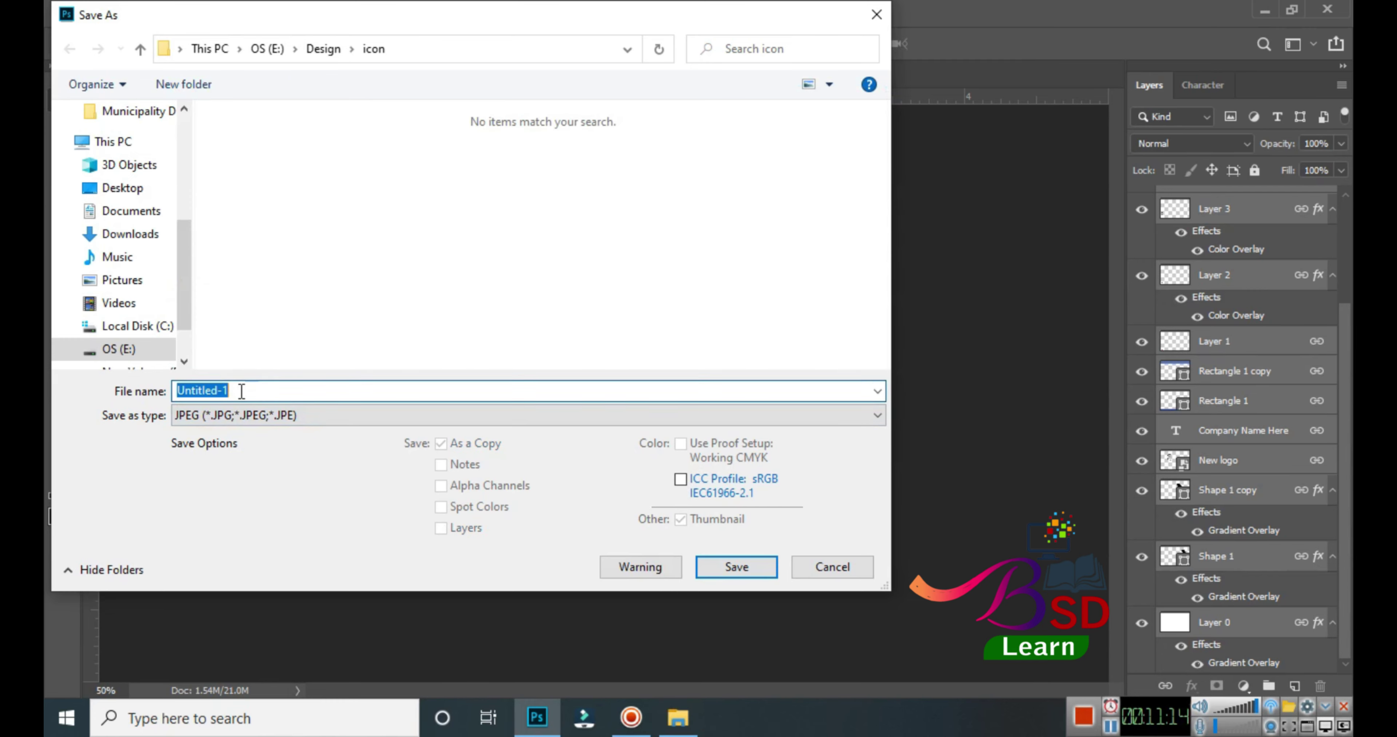